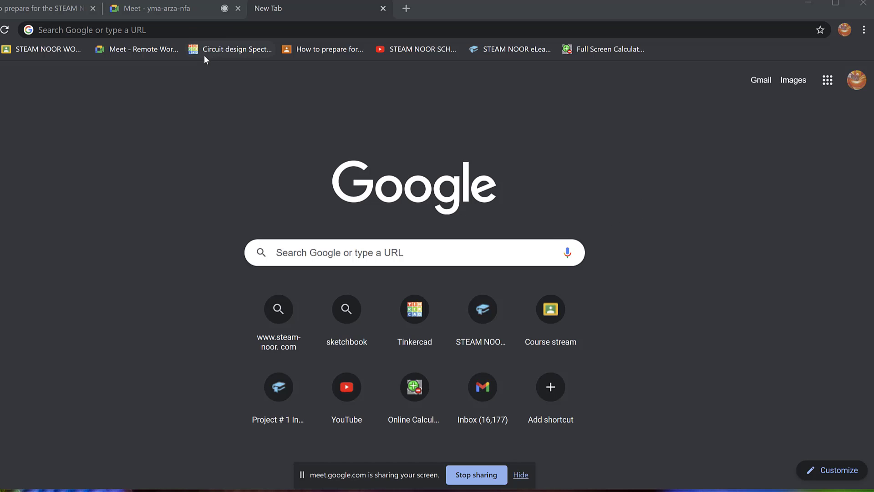
In Meet, admit the waiting participant and pin your own video, then return to the new tab.
left_click(180, 8)
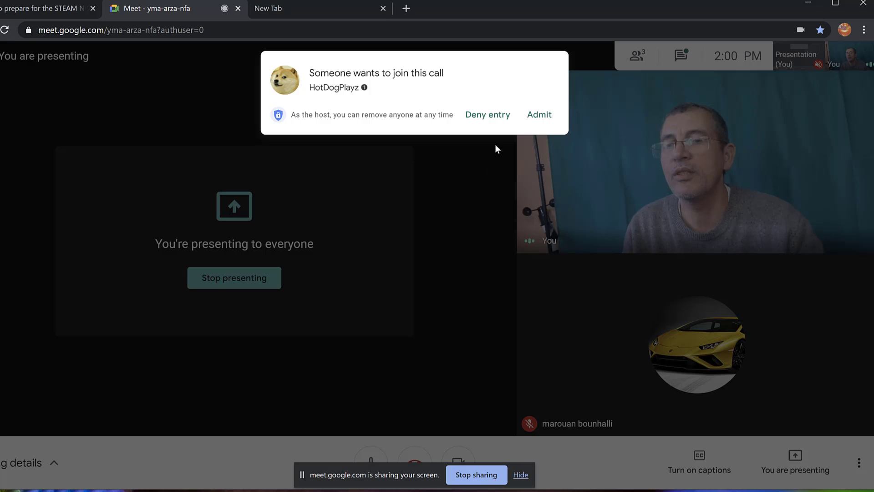
left_click(539, 116)
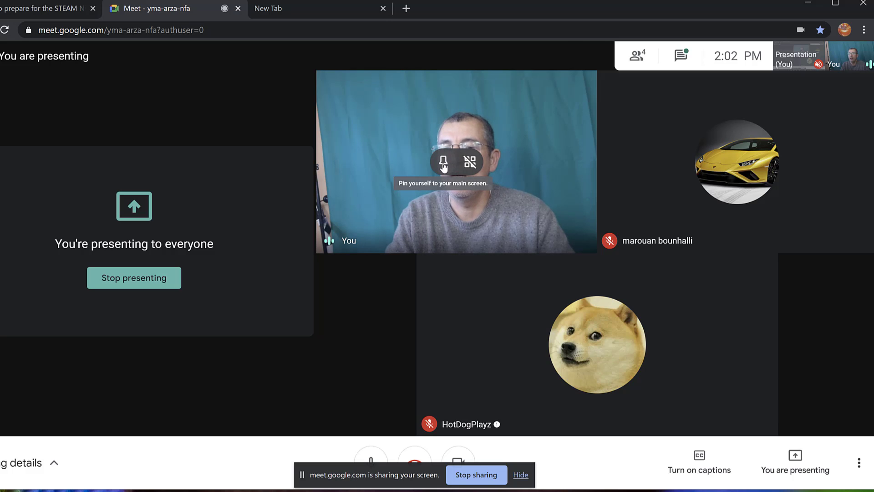
left_click(443, 167)
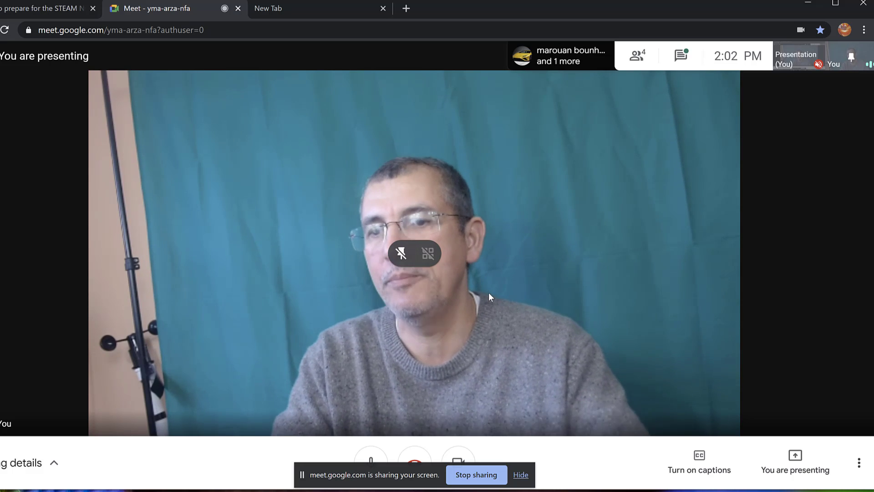
left_click(321, 7)
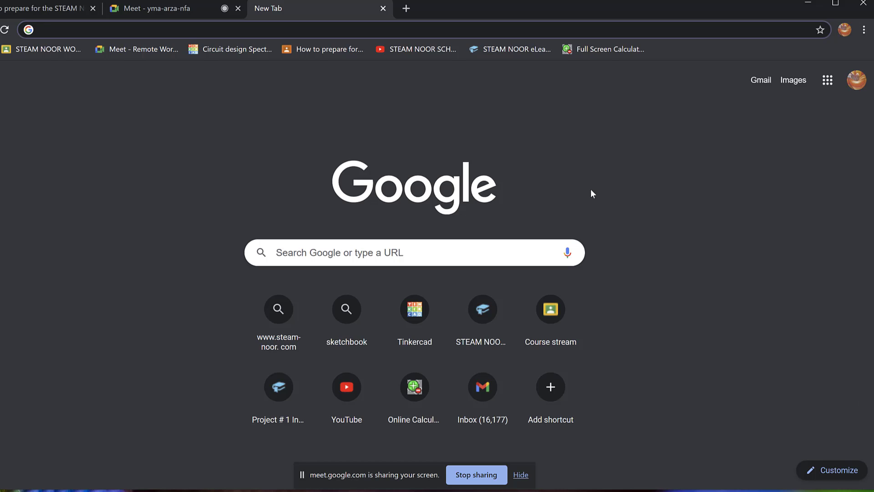
Search Google for 'tinkercad' using the suggested search.
left_click(396, 252)
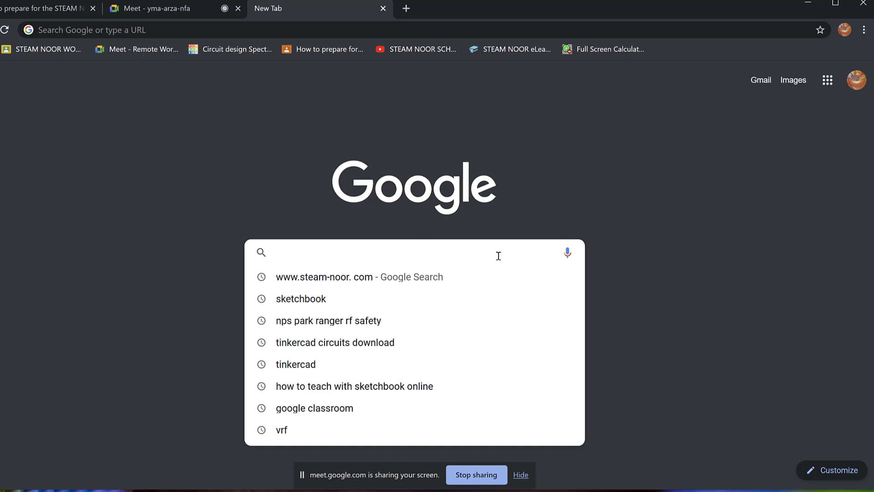
type("tink")
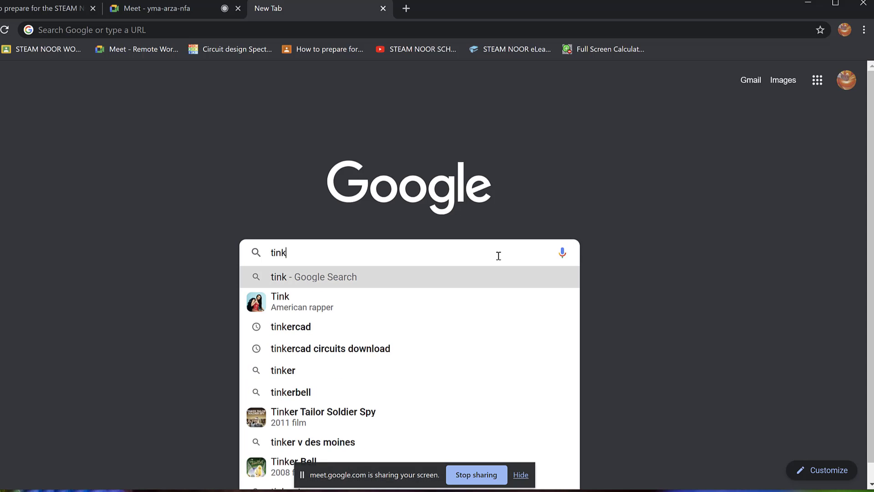
key("BackSpace")
type("n")
key("BackSpace")
type("ker")
left_click(307, 276)
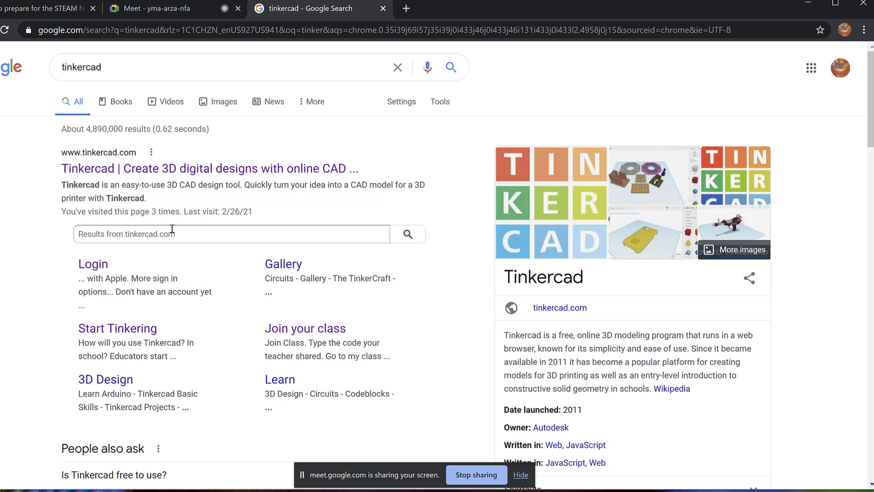
Open the Tinkercad site and log out of the account from the profile menu.
left_click(173, 173)
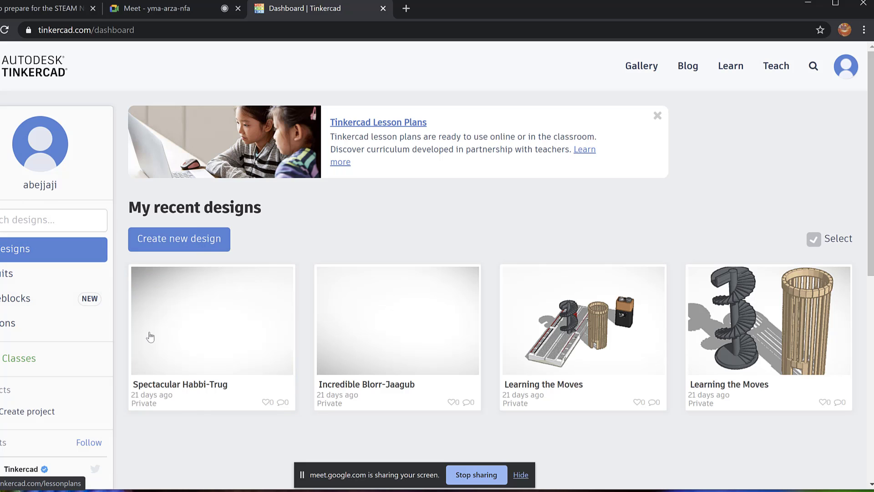
left_click(845, 77)
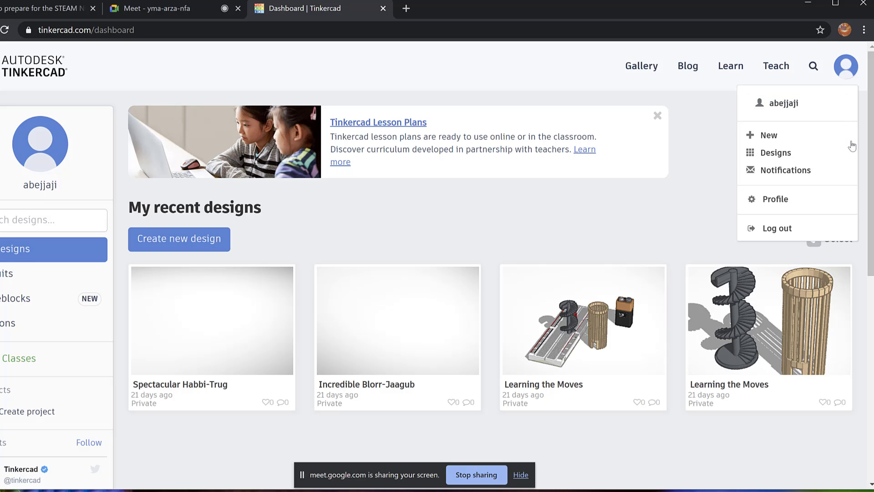
left_click(789, 229)
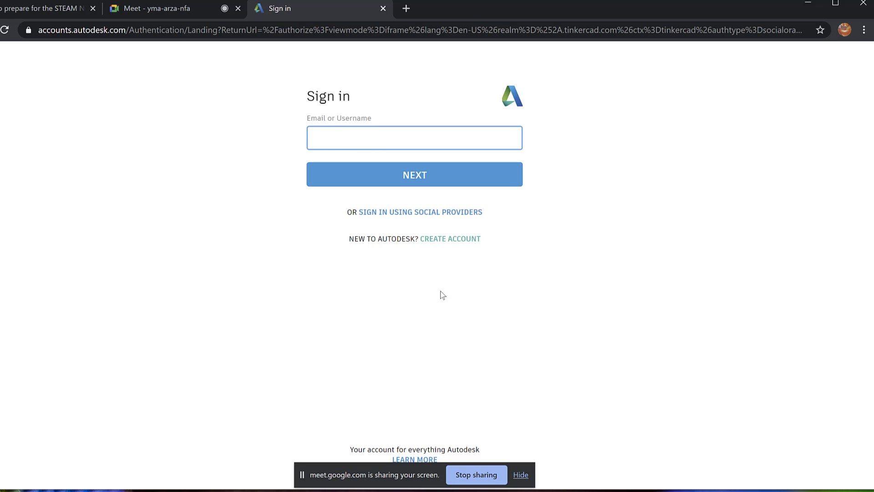
Start creating a new Autodesk account with United States as the country.
left_click(449, 242)
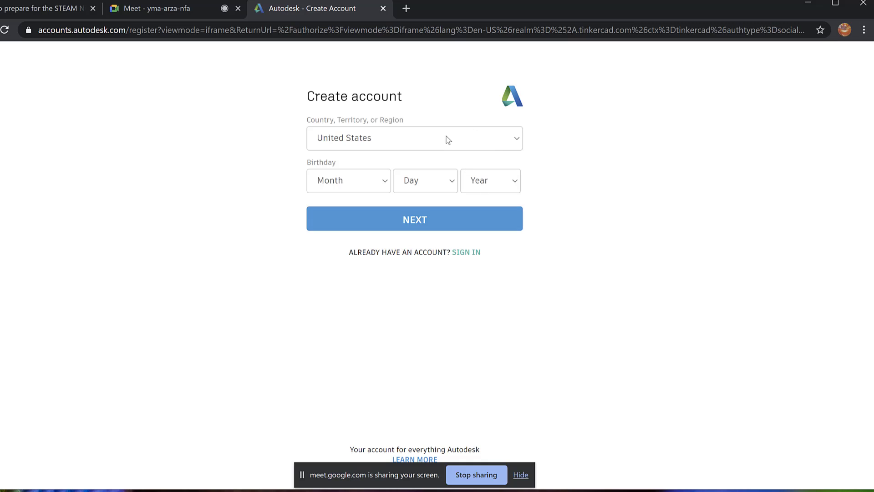
left_click(520, 143)
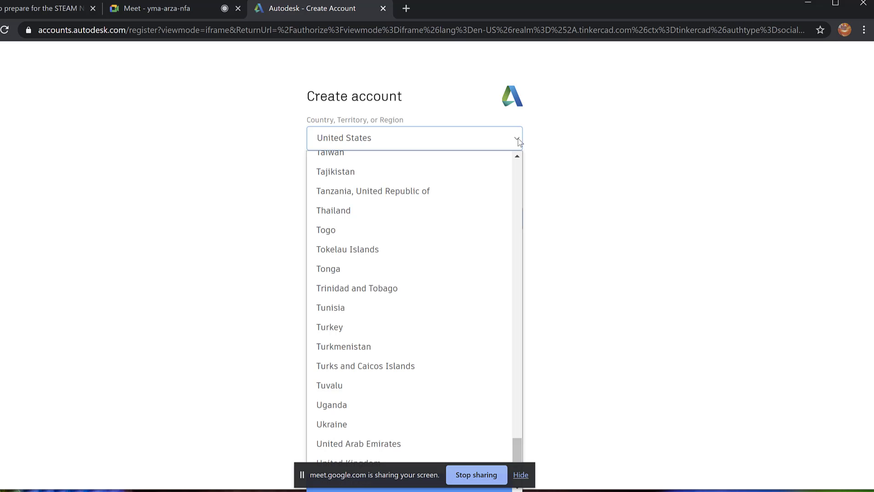
left_click(488, 140)
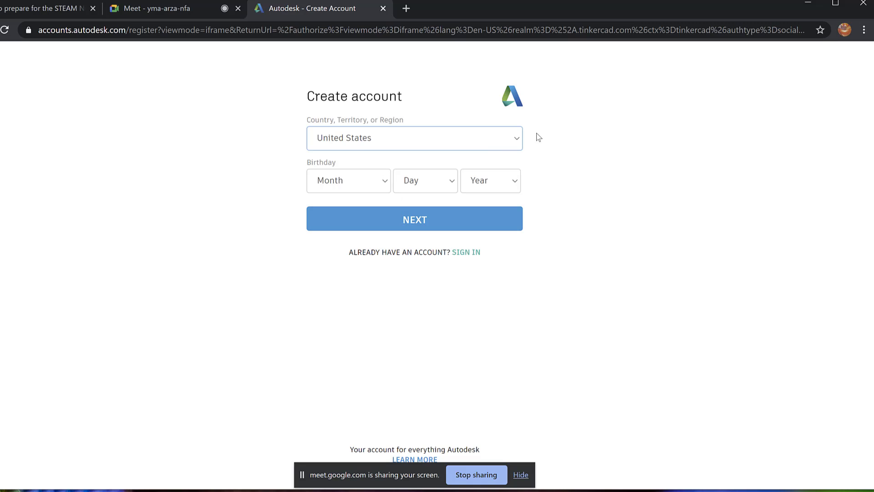
Set the birthday to February 3, 1982.
left_click(386, 184)
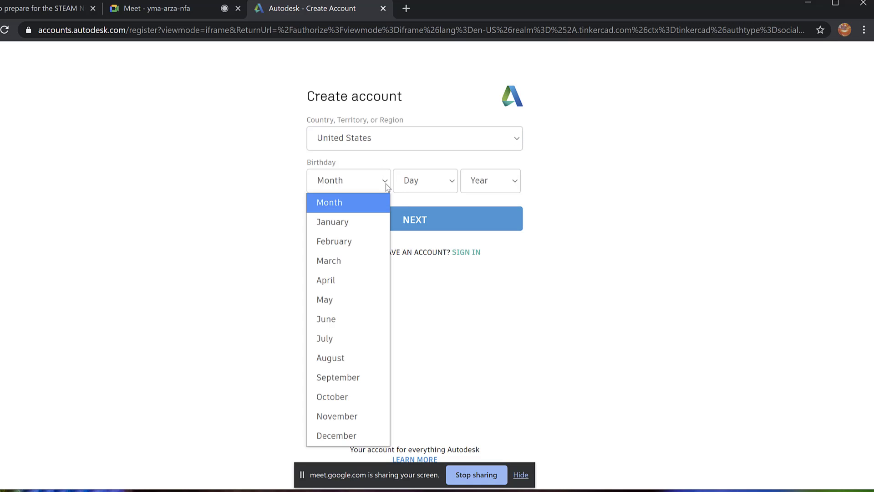
left_click(359, 237)
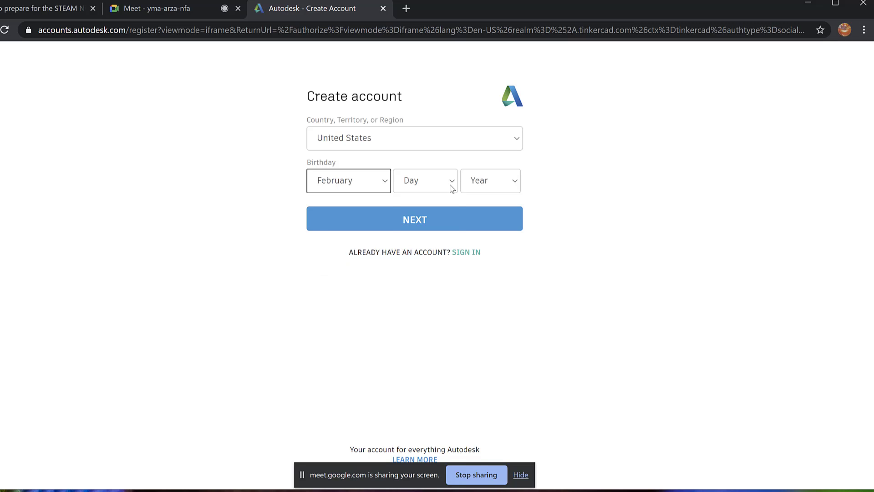
left_click(452, 188)
left_click(415, 260)
left_click(515, 185)
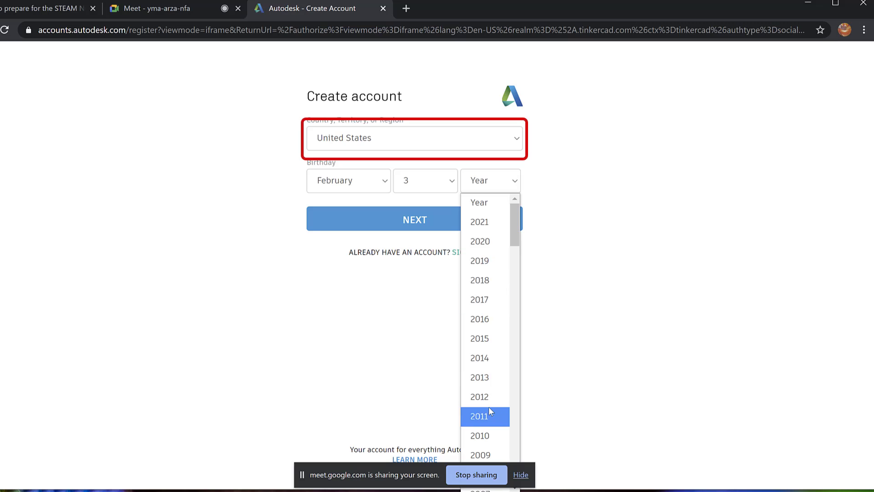
scroll(489, 413, "down", 12)
left_click(486, 370)
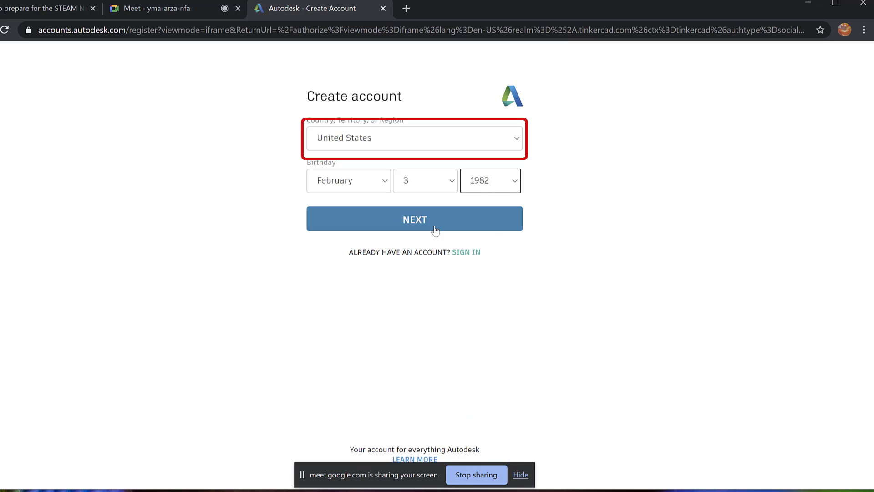
Continue to the next sign-up step and enter the account's email address, dismissing the password suggestion.
left_click(417, 222)
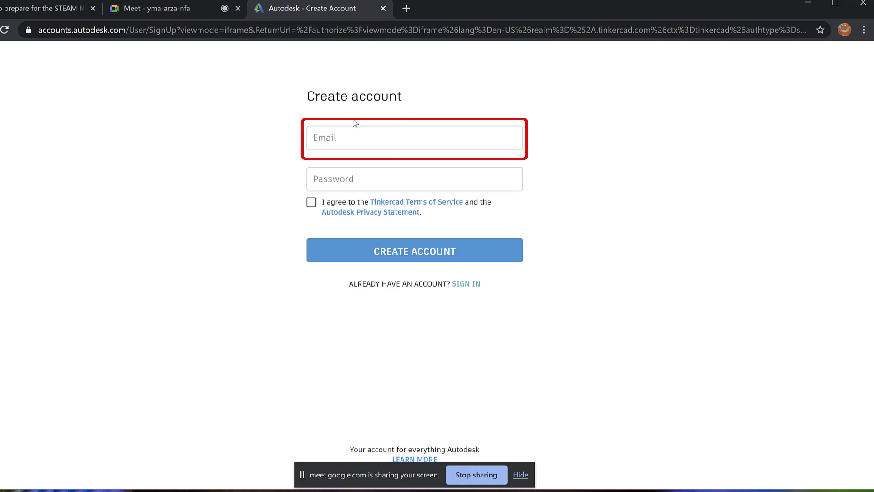
left_click(355, 142)
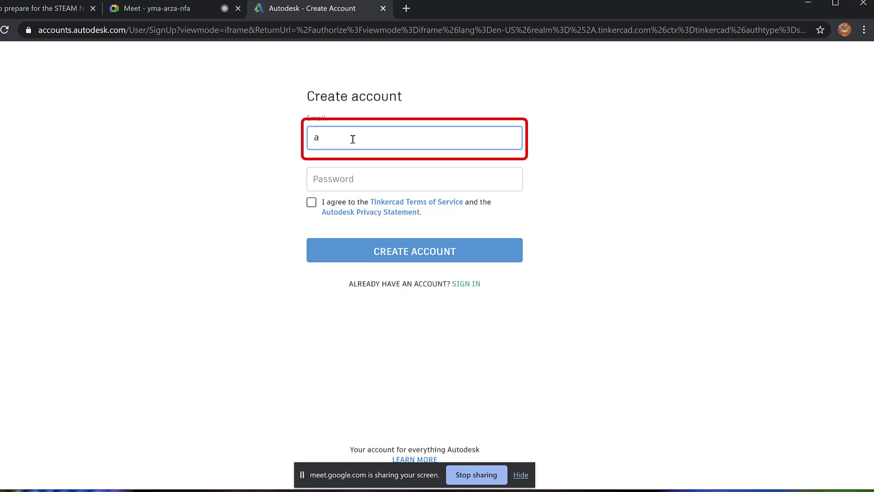
left_click(386, 182)
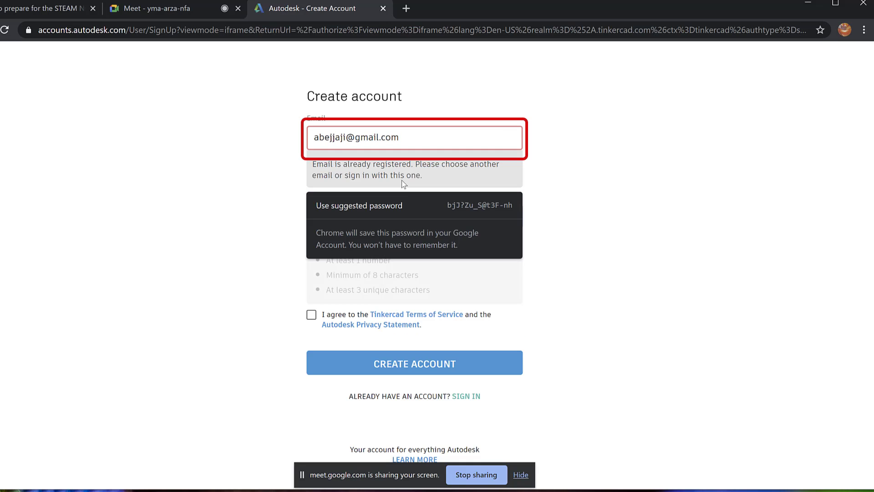
left_click(649, 197)
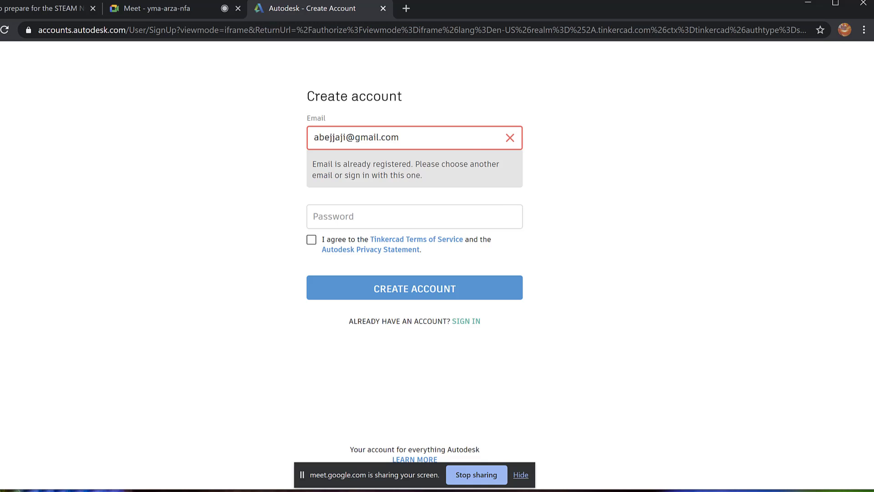
Close the Autodesk sign-up tab and admit the next waiting participant in Meet.
left_click(383, 9)
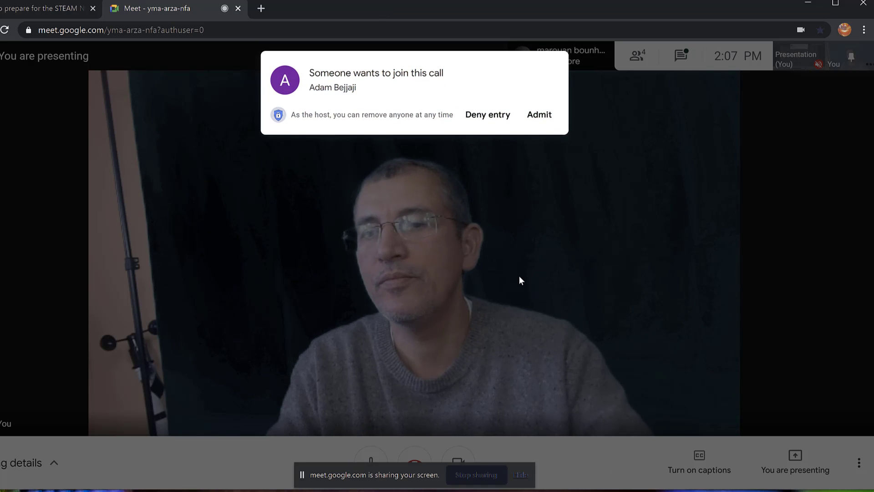
left_click(542, 118)
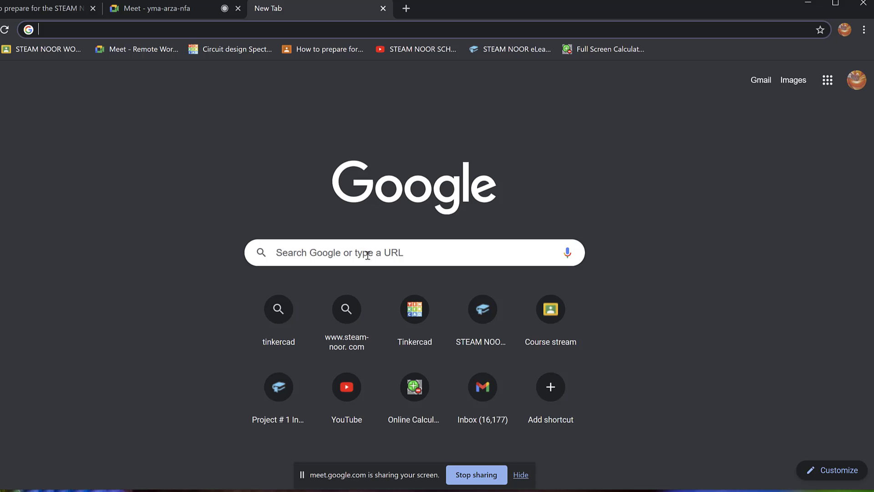
Search Google for tinkercad, then open the 'Circuit design' bookmark in a new tab.
left_click(361, 252)
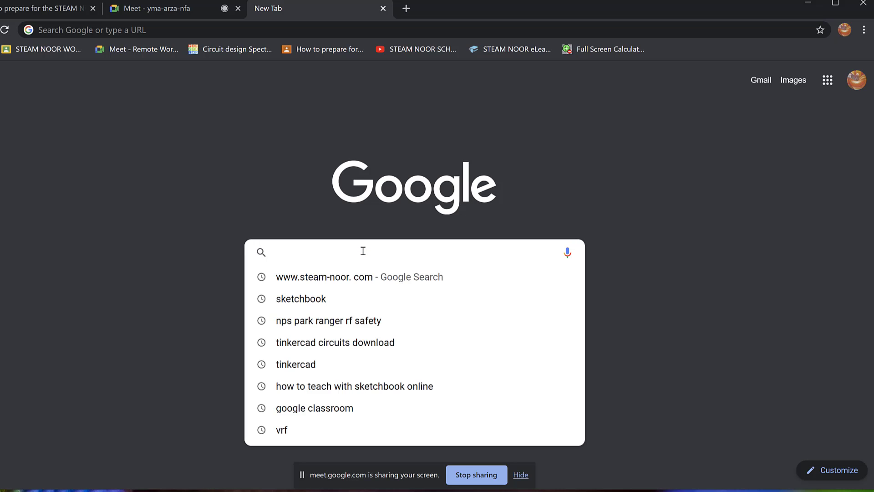
type("tin")
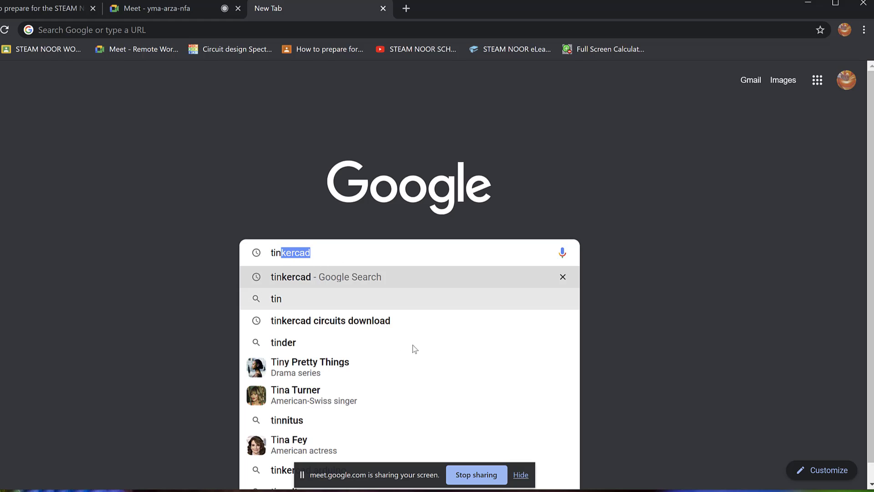
key("Return")
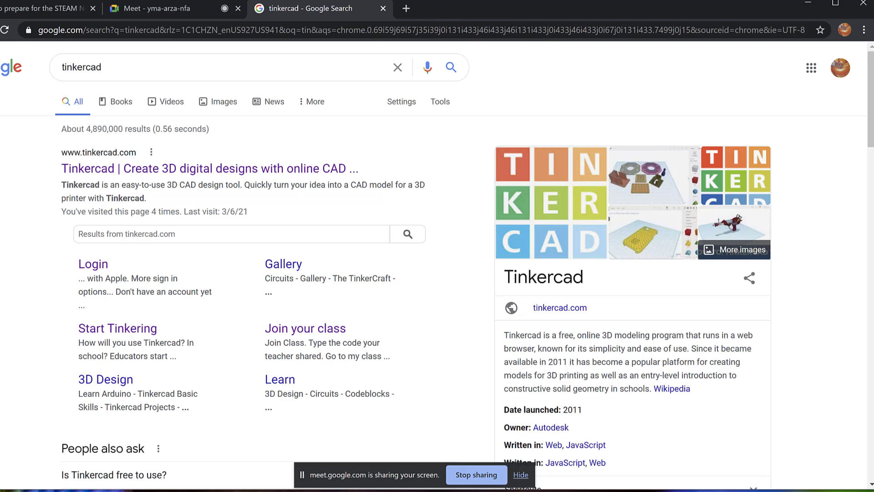
left_click(406, 9)
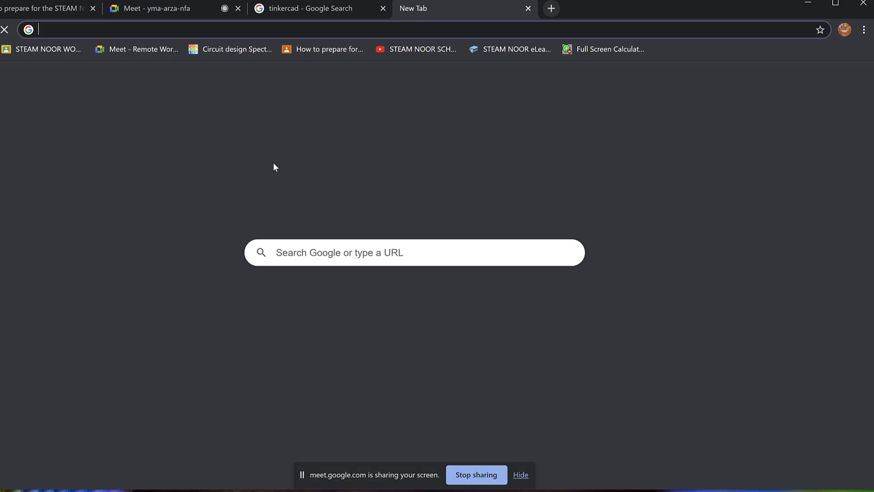
left_click(231, 48)
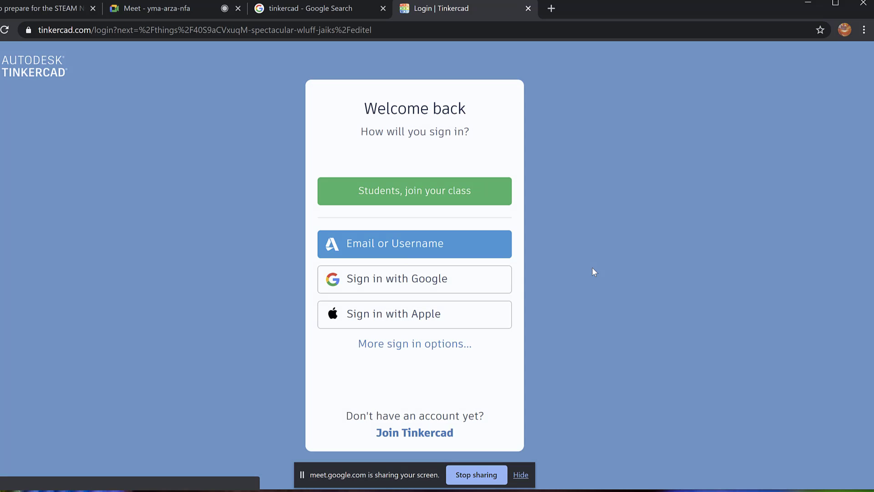
Sign in with Google and create a new circuit from the Circuits dashboard list.
left_click(405, 279)
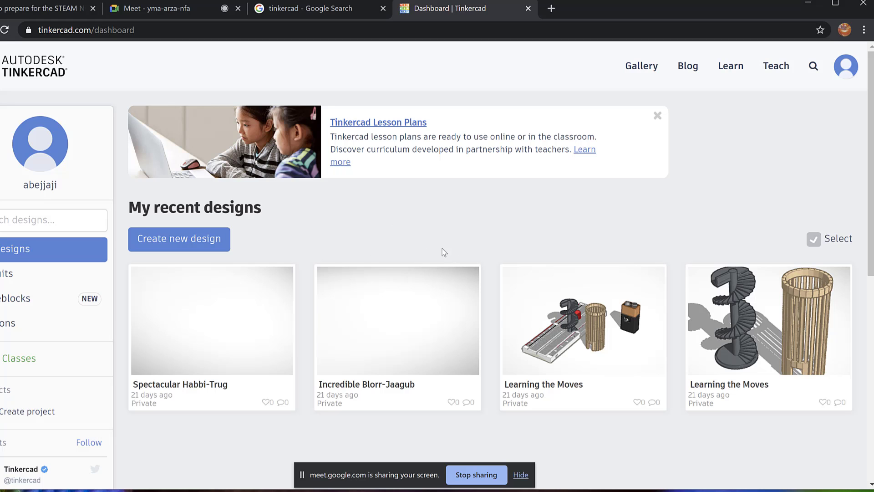
left_click(2, 279)
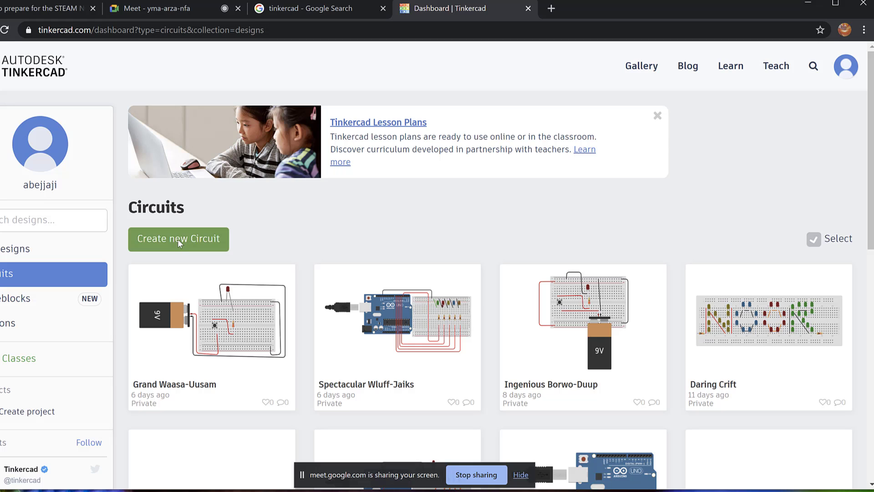
left_click(178, 240)
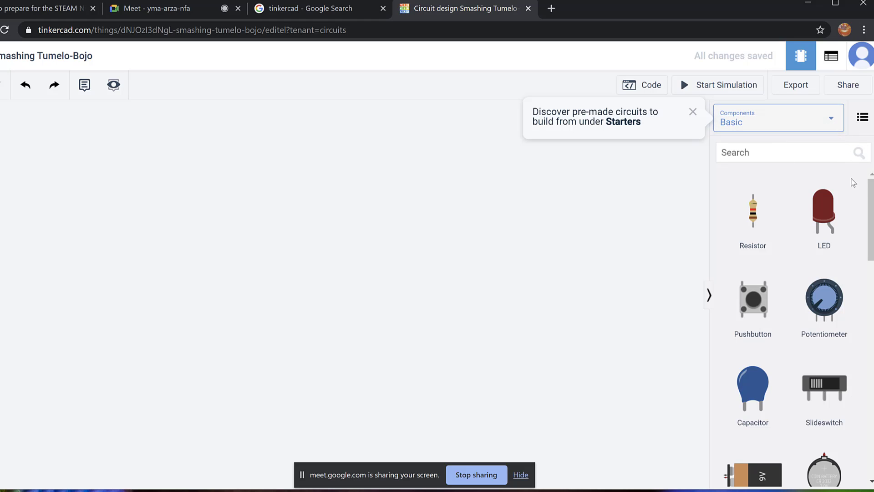
Switch the components library from Basic to All and browse the list.
left_click(831, 124)
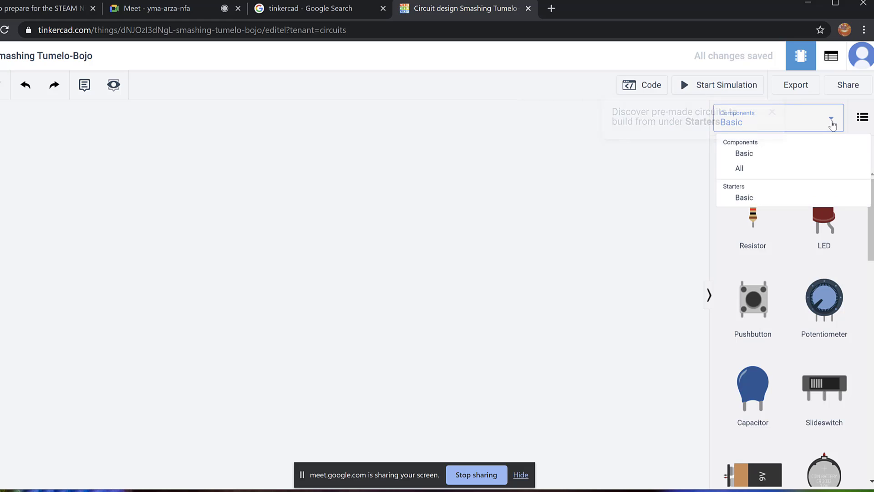
left_click(766, 174)
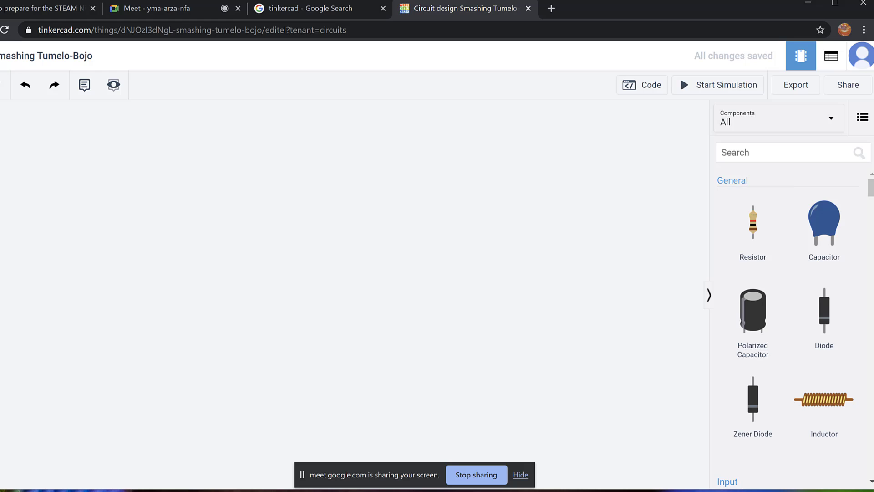
scroll(865, 403, "down", 15)
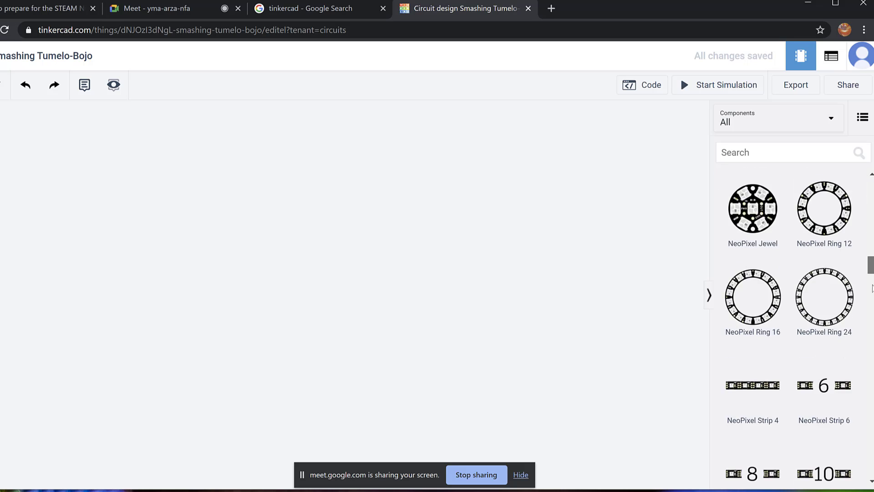
left_click_drag(870, 362, 871, 180)
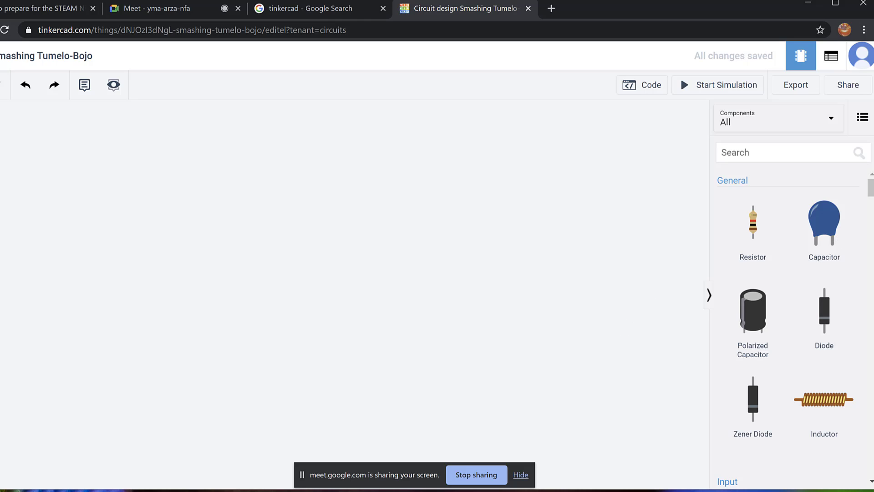
left_click_drag(871, 189, 861, 331)
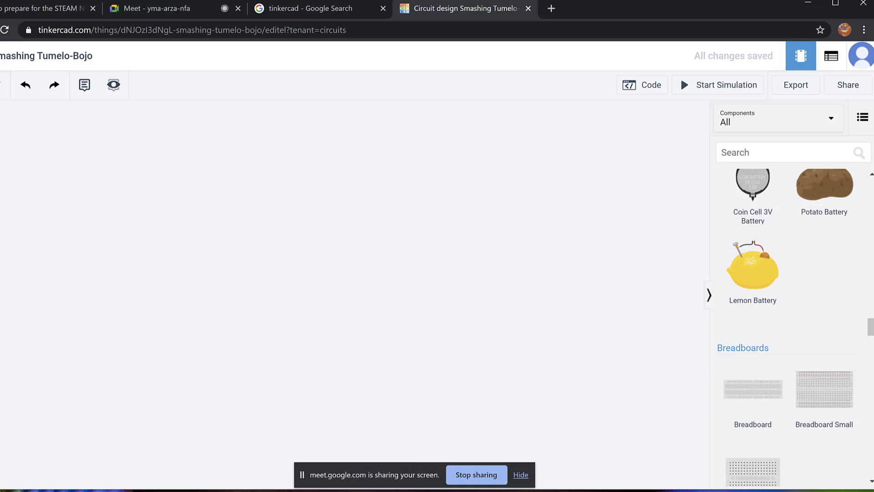
Admit the waiting person in Meet, then return to the Tinkercad circuit tab.
left_click(180, 9)
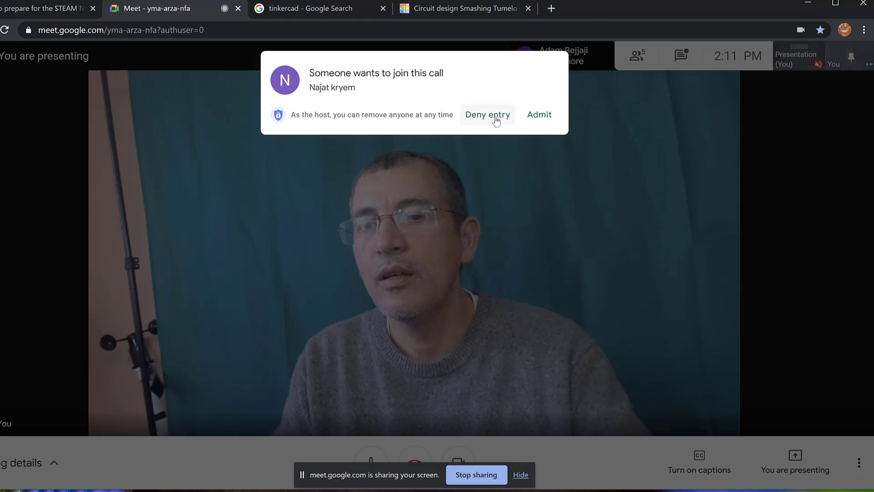
left_click(540, 115)
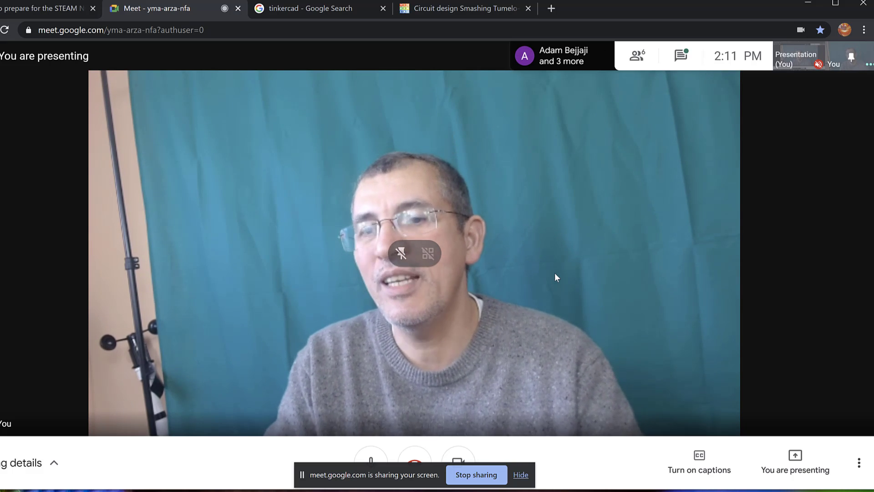
left_click(465, 7)
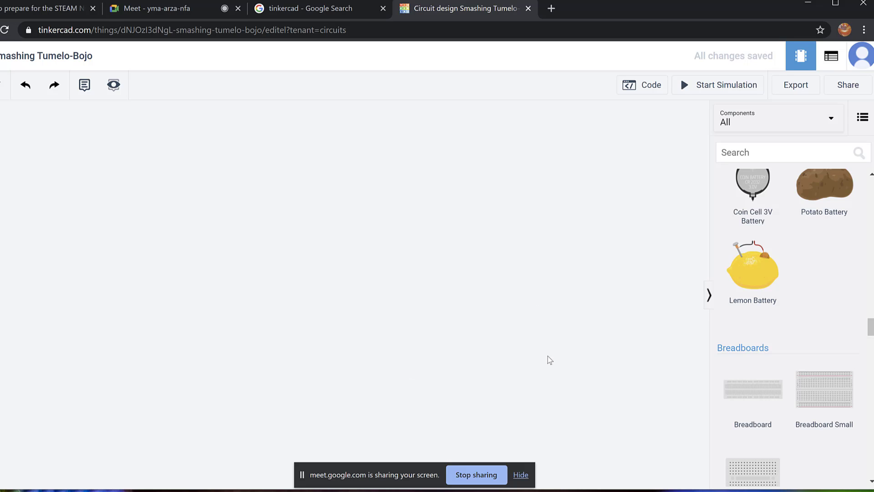
Drag a Breadboard Small from the Breadboards list onto the centre of the empty canvas.
scroll(870, 324, "up", 1)
mouse_move(873, 320)
left_mouse_down()
mouse_move(873, 184)
mouse_move(873, 333)
left_mouse_up()
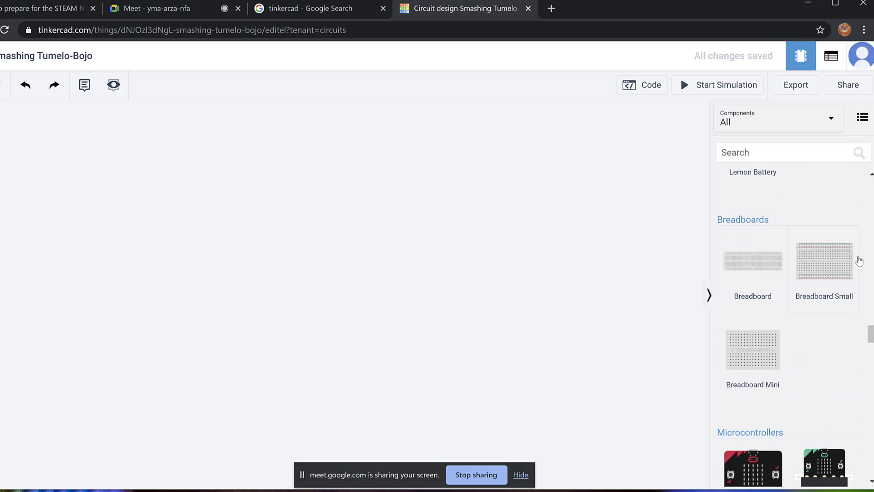
left_click_drag(825, 270, 411, 281)
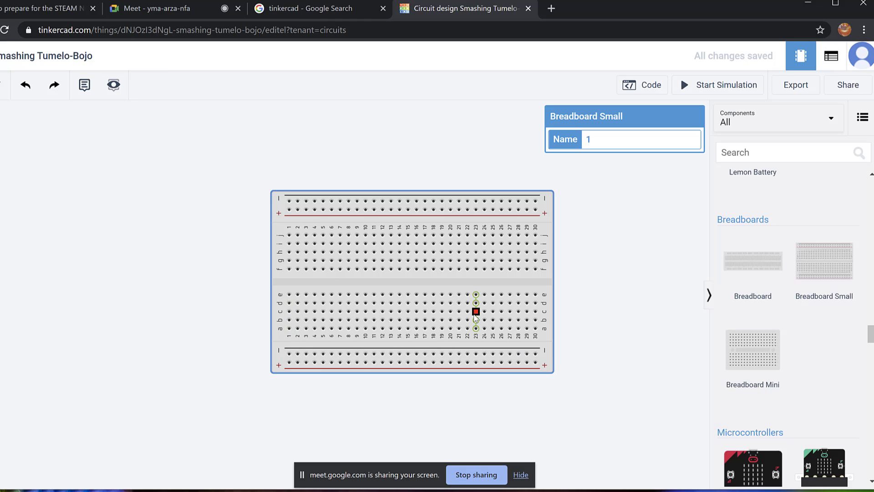
Run a wire around the breadboard's left edge from top to bottom rail, squaring its bends with the rail ends.
left_click(291, 202)
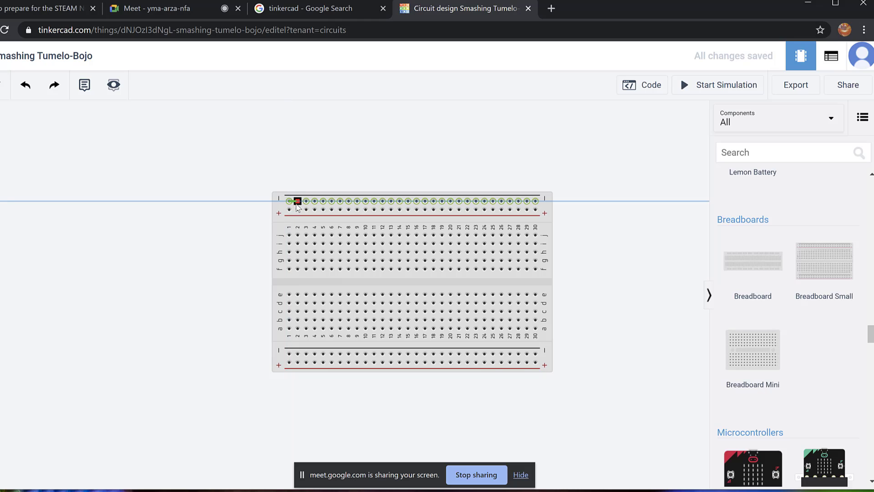
left_click(245, 205)
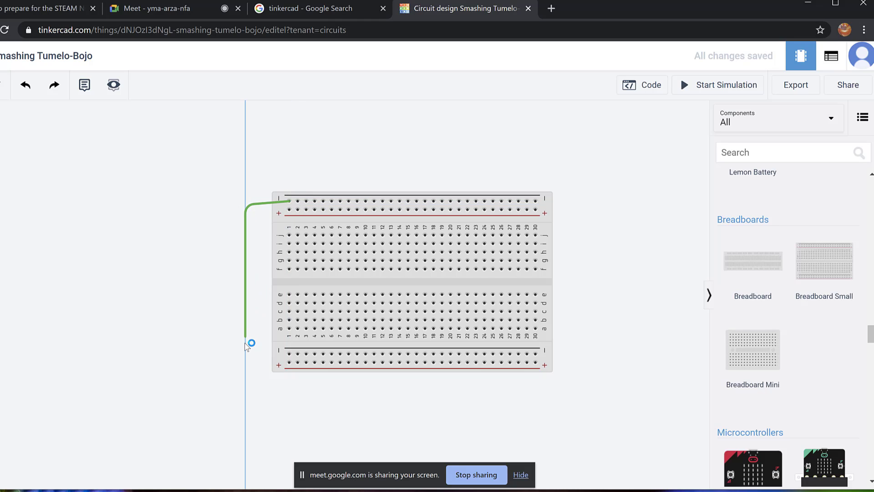
left_click(246, 358)
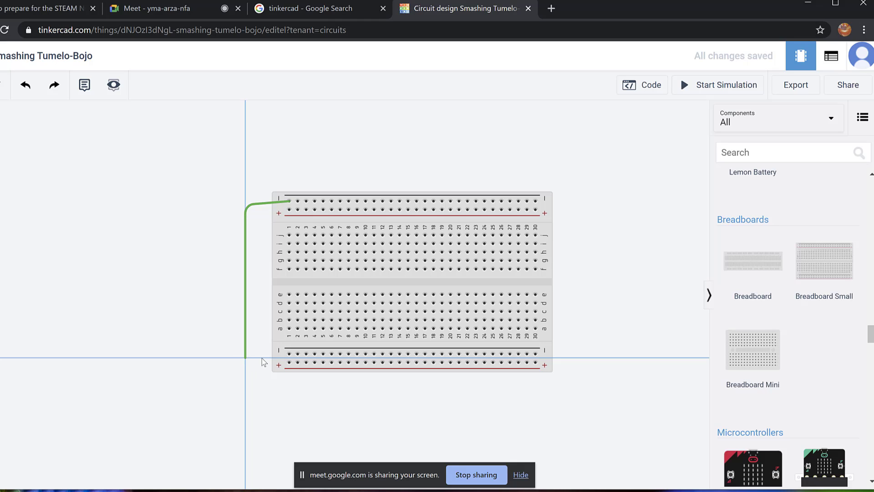
left_click(289, 354)
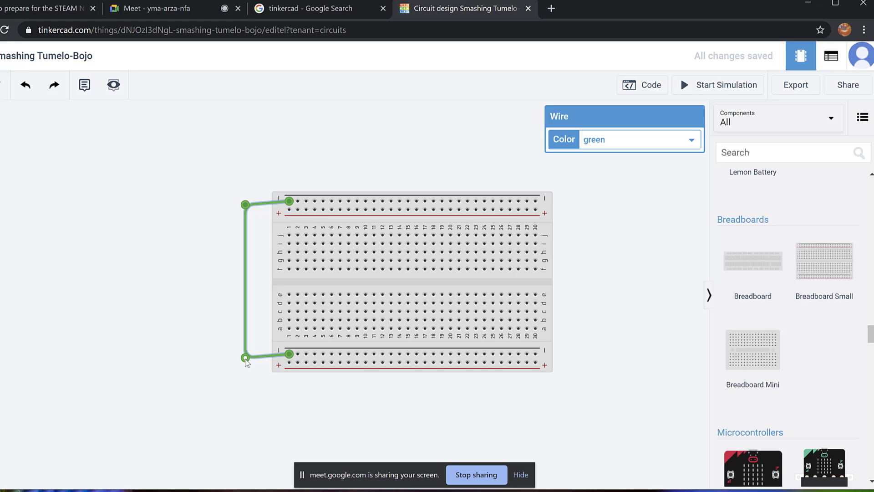
left_click_drag(246, 360, 245, 354)
mouse_move(247, 206)
left_mouse_down()
mouse_move(237, 191)
mouse_move(238, 203)
mouse_move(245, 199)
left_mouse_up()
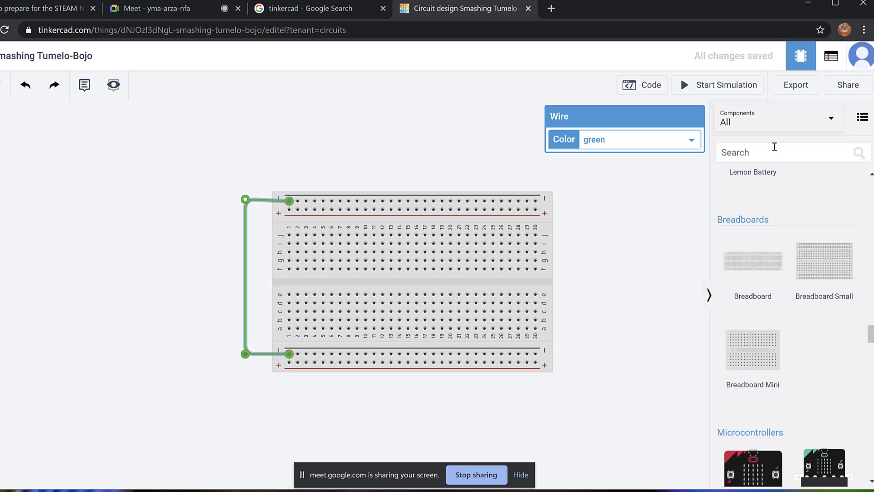
Change the rail-to-rail wire's colour from green to black.
left_click(693, 141)
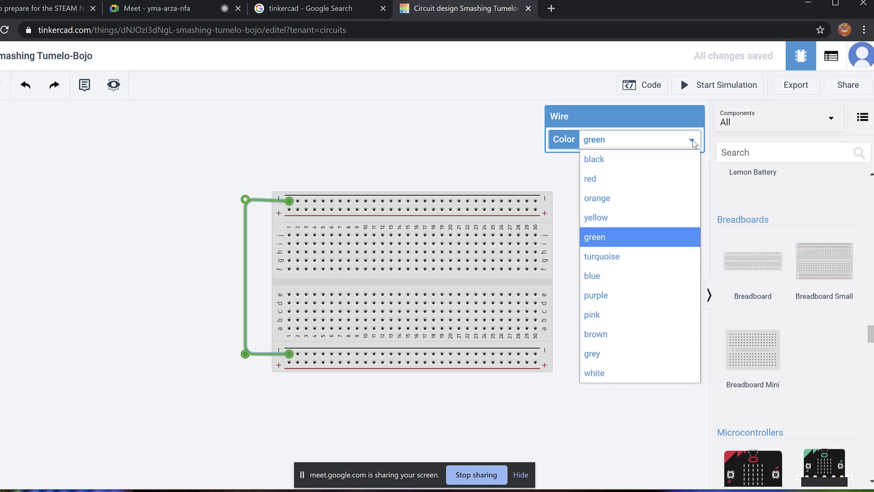
left_click(638, 160)
left_click(384, 155)
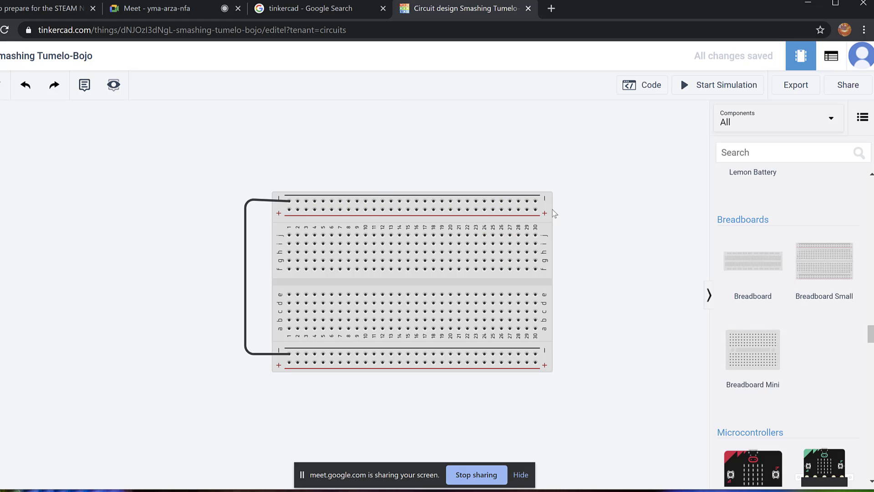
Find the resistor in the Components panel, briefly searching 'resi'.
scroll(871, 336, "up", 1)
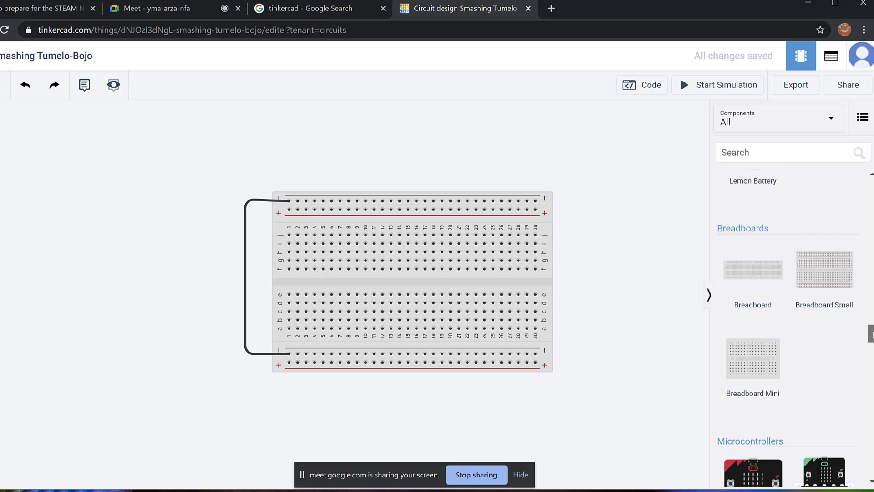
scroll(758, 232, "up", 15)
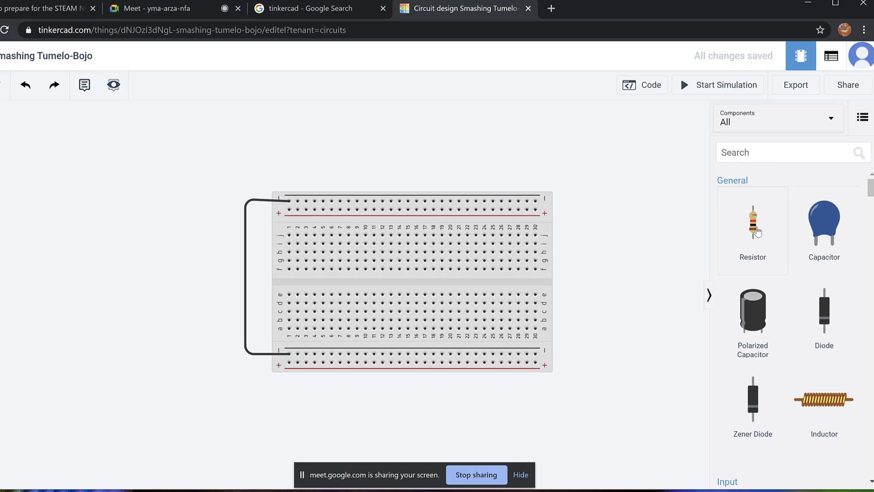
left_click(766, 231)
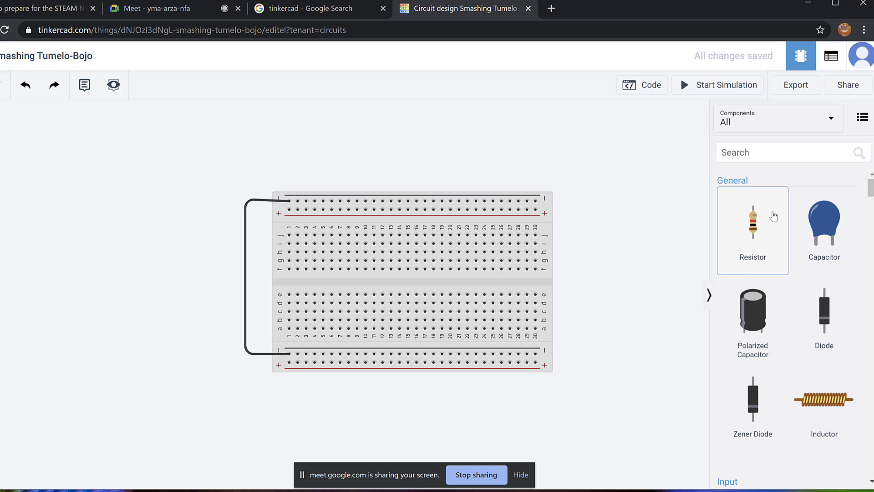
left_click(758, 153)
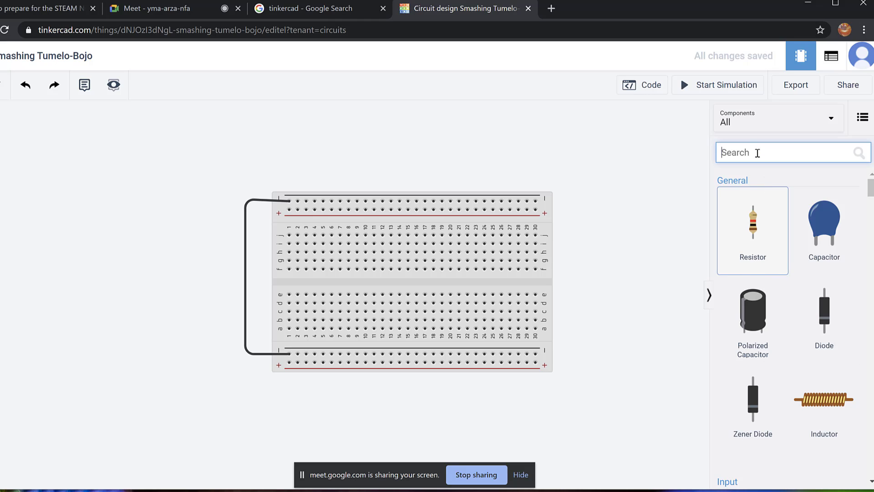
type("resi")
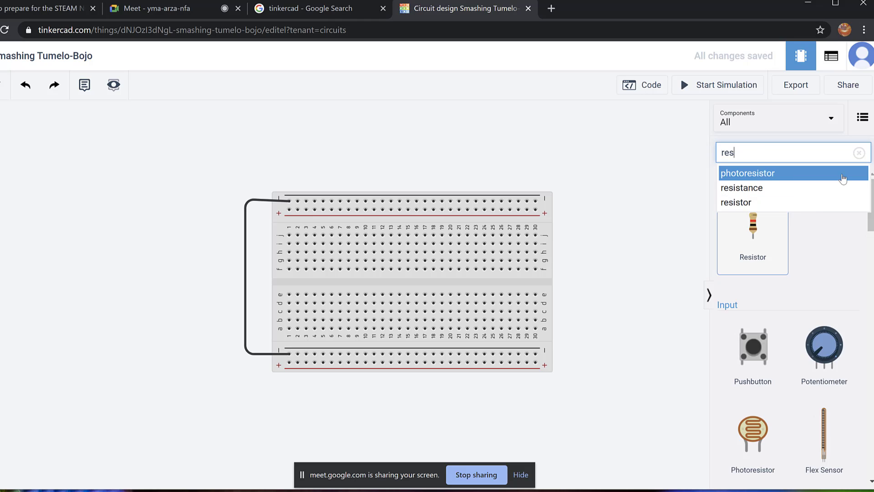
key("BackSpace")
key("BackSpace")
key("BackSpace")
key("BackSpace")
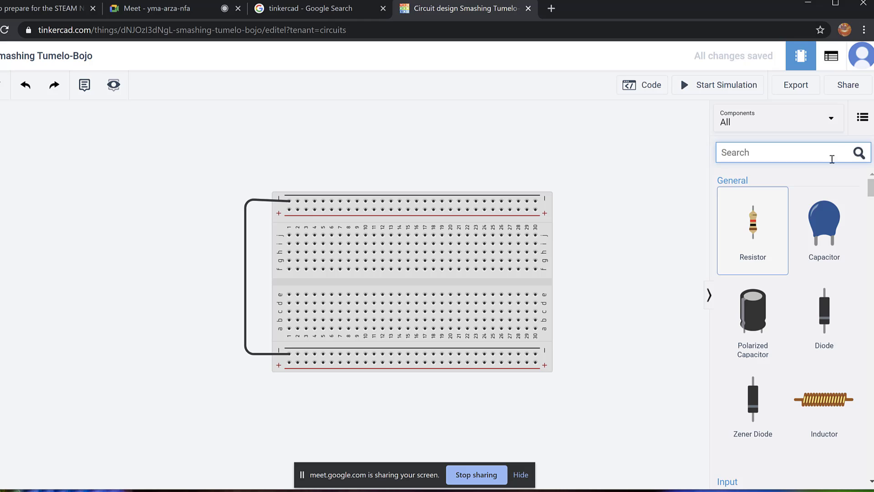
Place the resistor across the centre gap at column 19, cancelling a stray wire.
left_click_drag(753, 237, 433, 281)
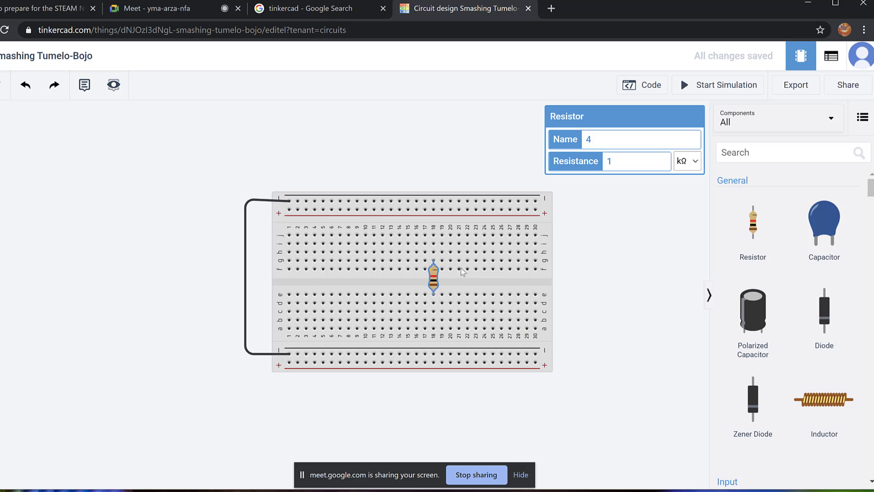
left_click_drag(435, 284, 442, 260)
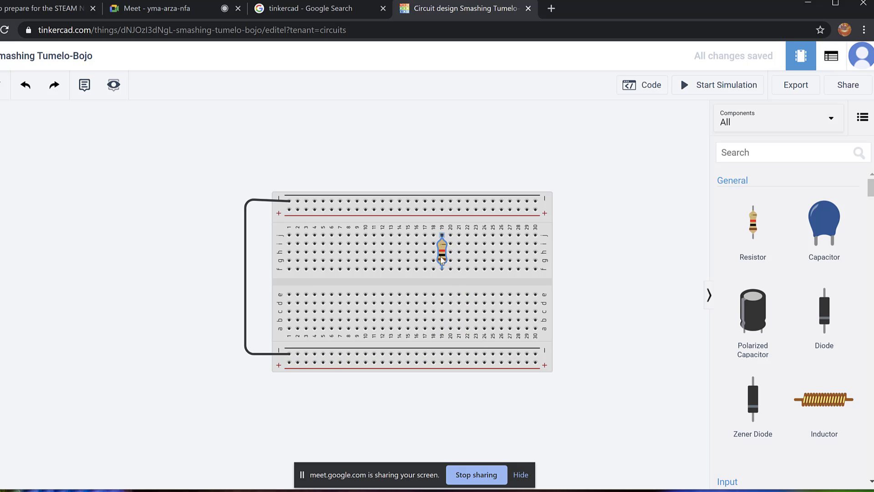
left_click_drag(445, 256, 446, 290)
key("Up")
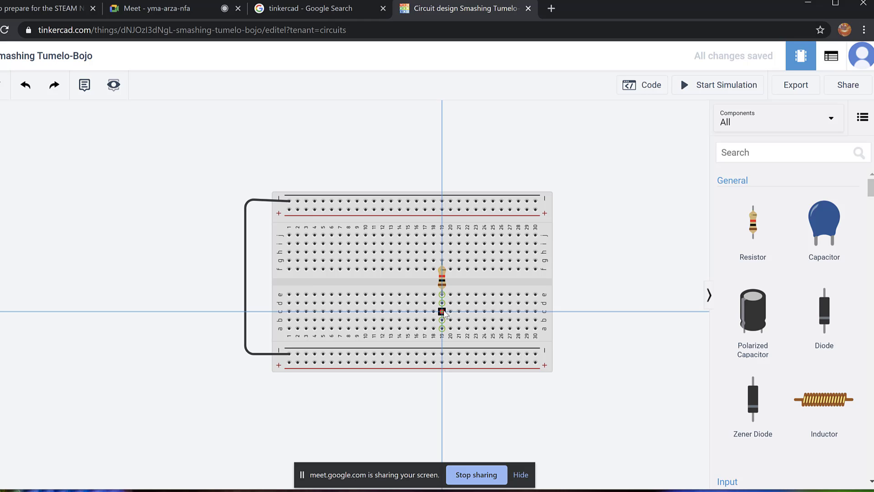
left_click(446, 300)
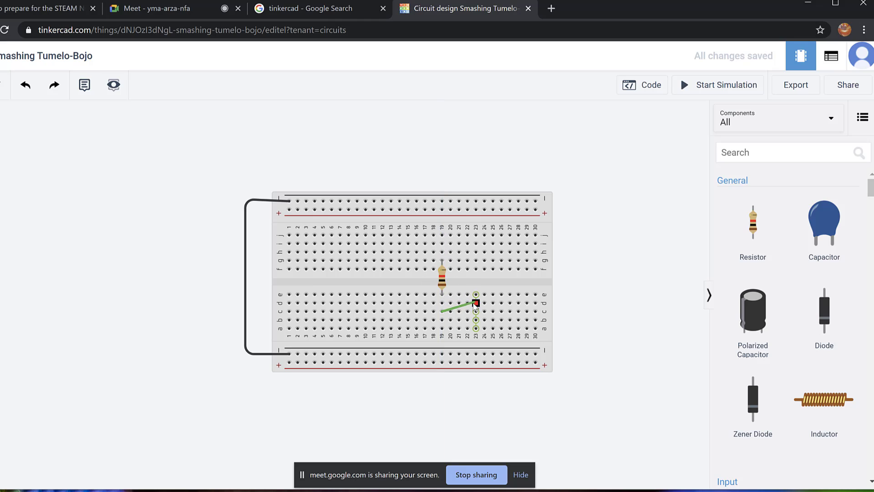
key("Escape")
Search for 'LED' and drop an LED on the canvas above the breadboard.
scroll(841, 168, "down", 1)
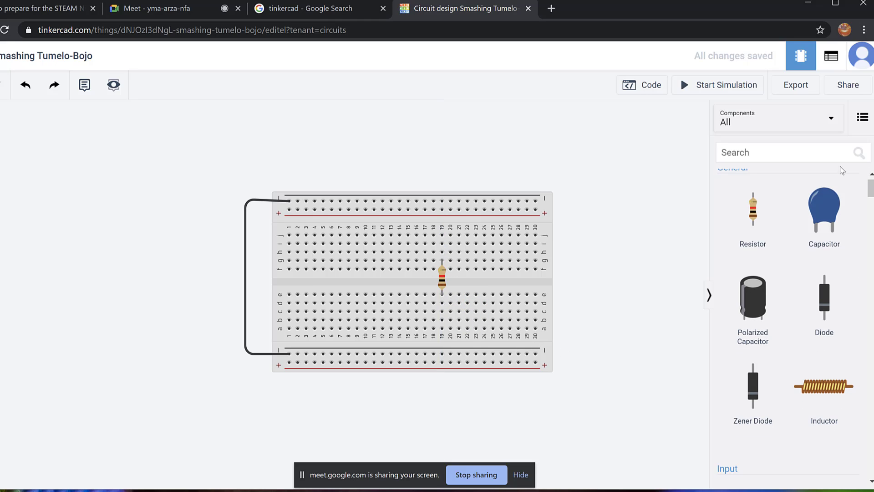
left_click(771, 156)
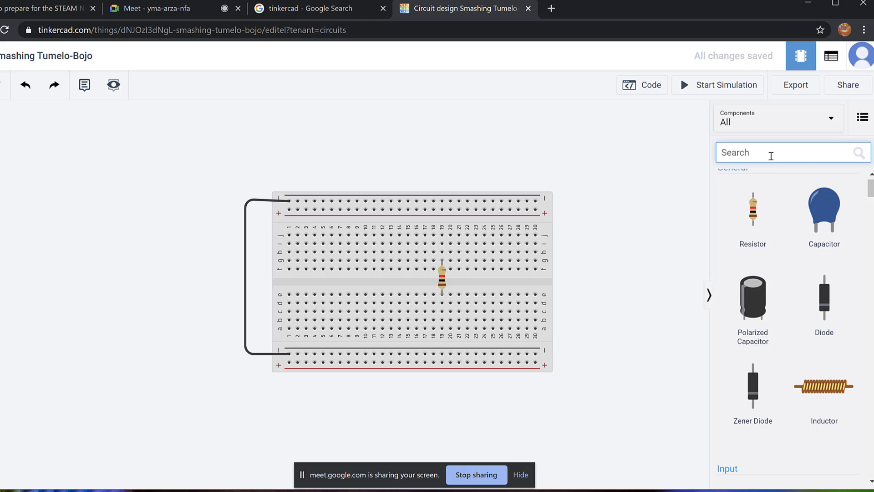
type("LED")
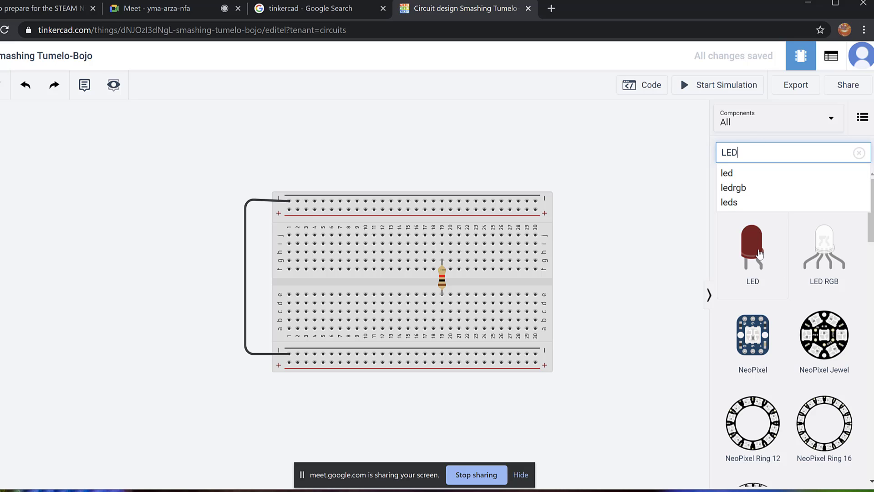
left_click_drag(761, 253, 463, 168)
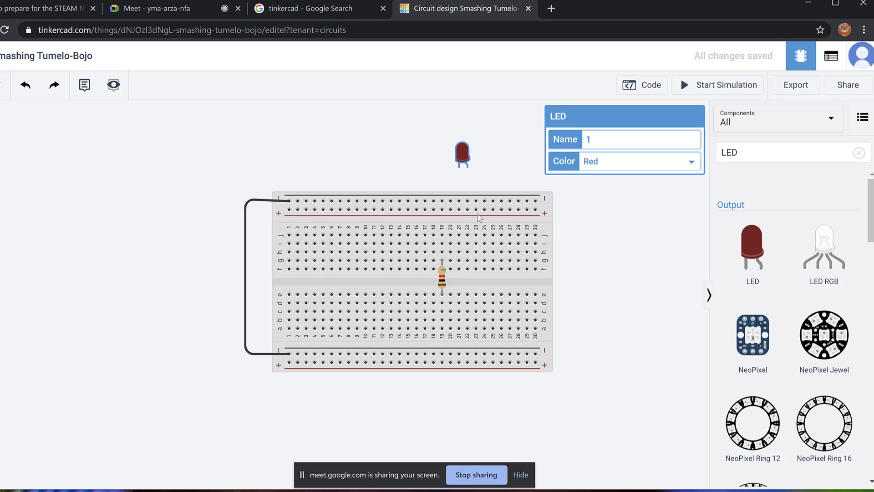
Set the LED's colour to Blue after trying Orange and White.
left_click(700, 165)
left_click(624, 219)
left_click(700, 165)
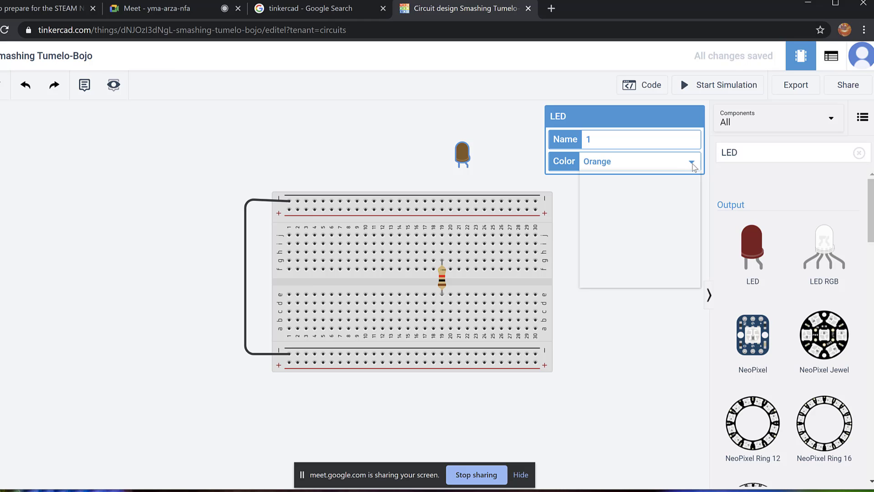
left_click(623, 278)
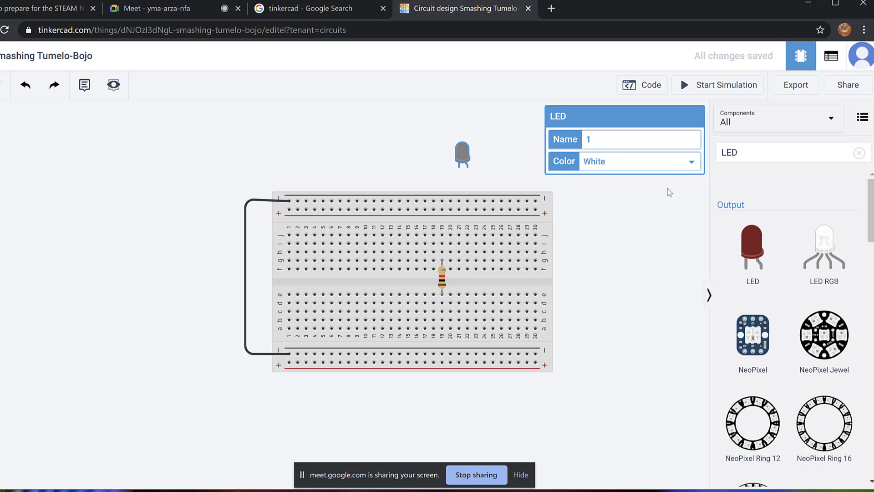
left_click(695, 164)
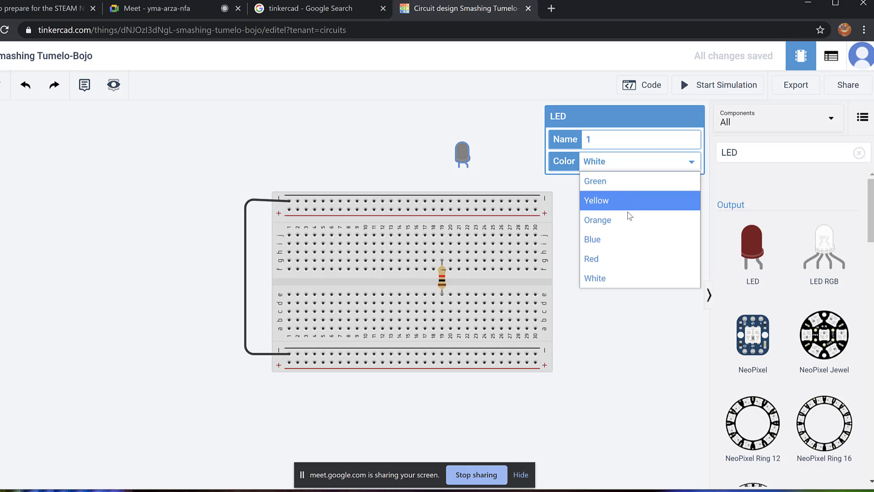
left_click(618, 239)
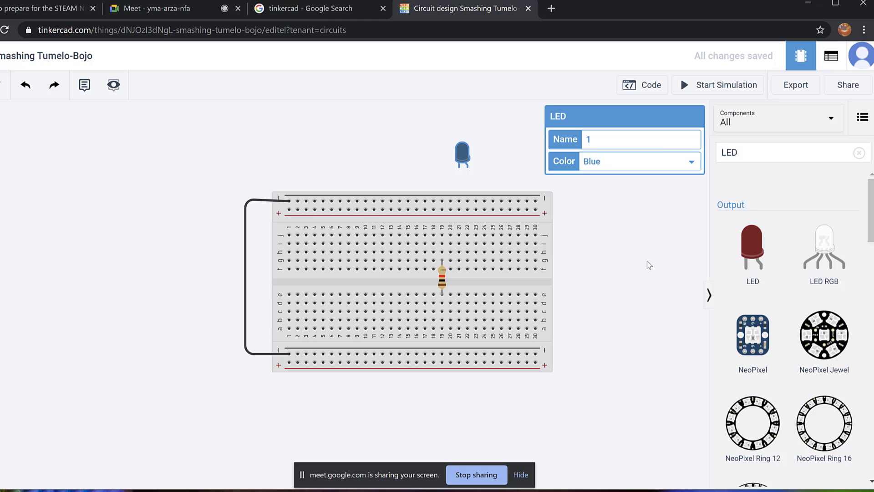
left_click(638, 253)
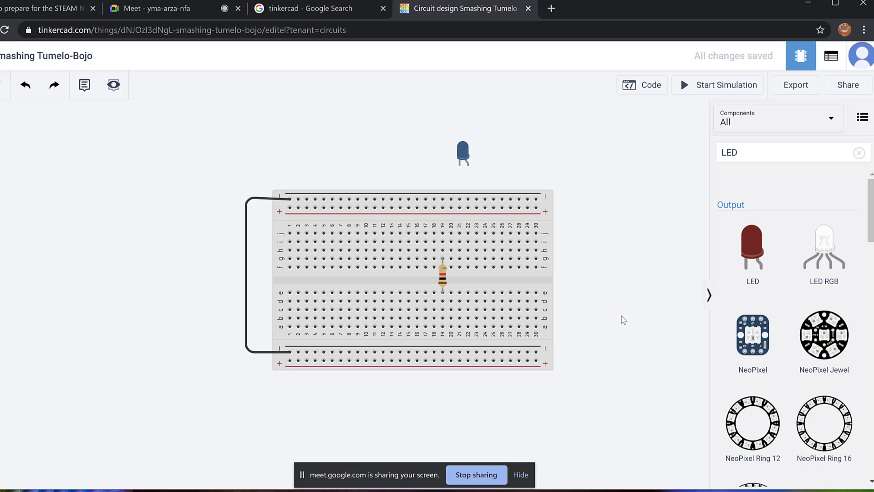
Nudge the unwired blue LED slightly upward above the breadboard.
left_click_drag(467, 144, 466, 136)
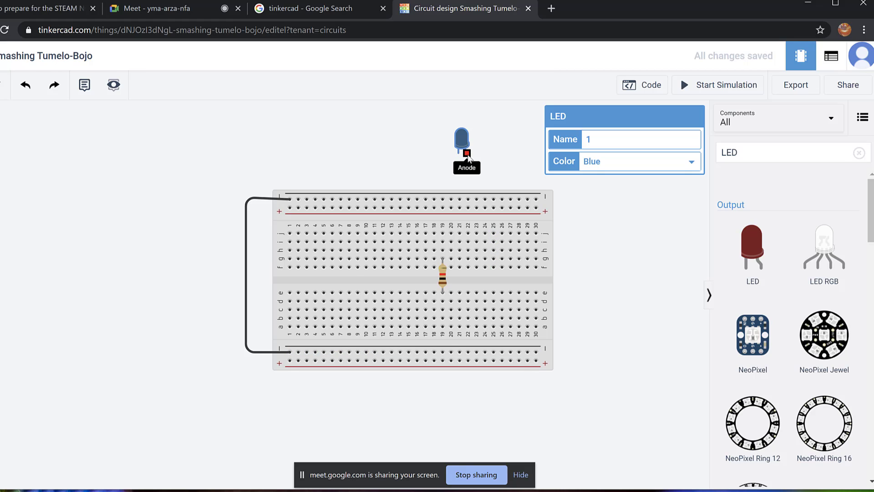
Wire the LED's anode to hole j19 and shift the LED slightly left, keeping it Blue.
left_click(467, 155)
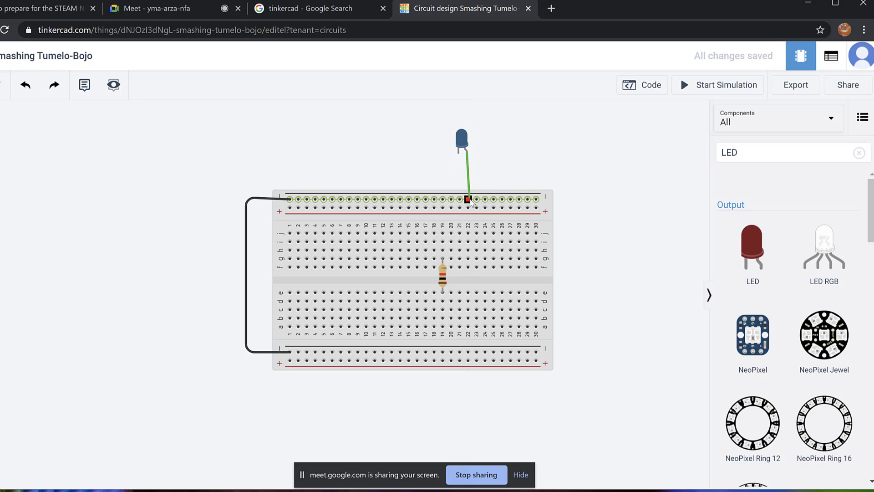
left_click(443, 233)
left_click_drag(465, 143, 424, 142)
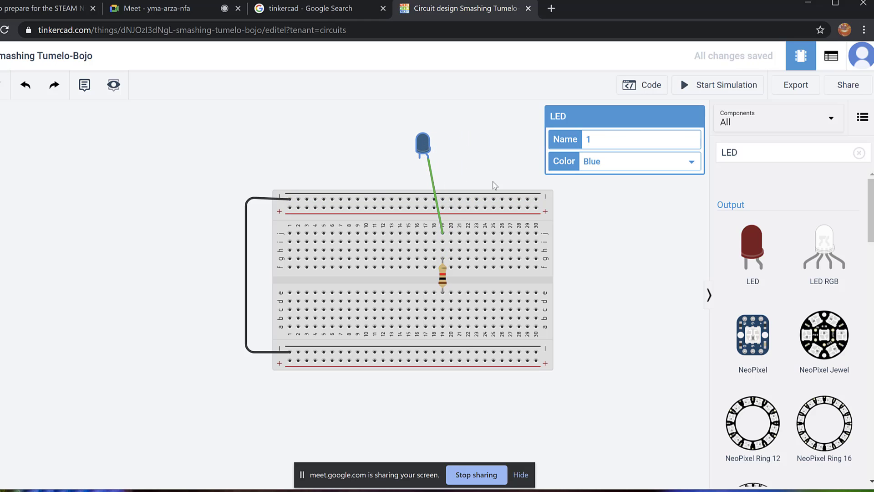
left_click(696, 165)
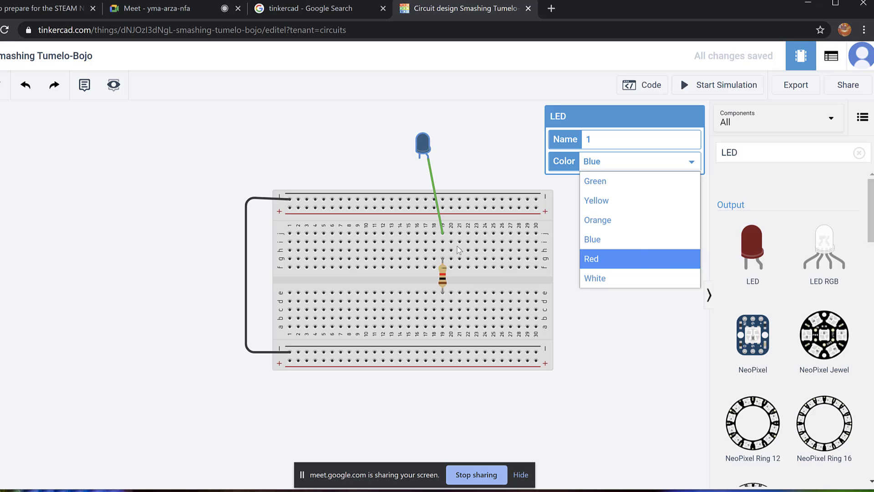
left_click(474, 120)
Make the anode wire grey, then begin a new wire from the LED's cathode.
left_click(474, 119)
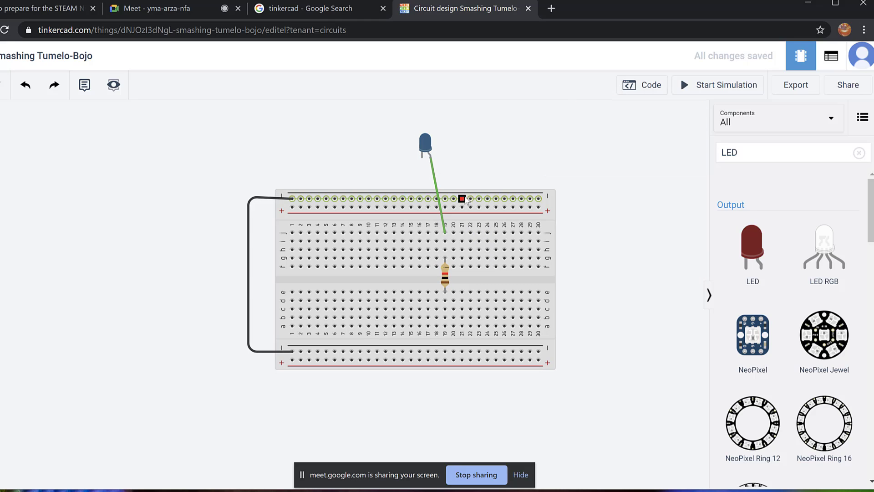
left_click(435, 180)
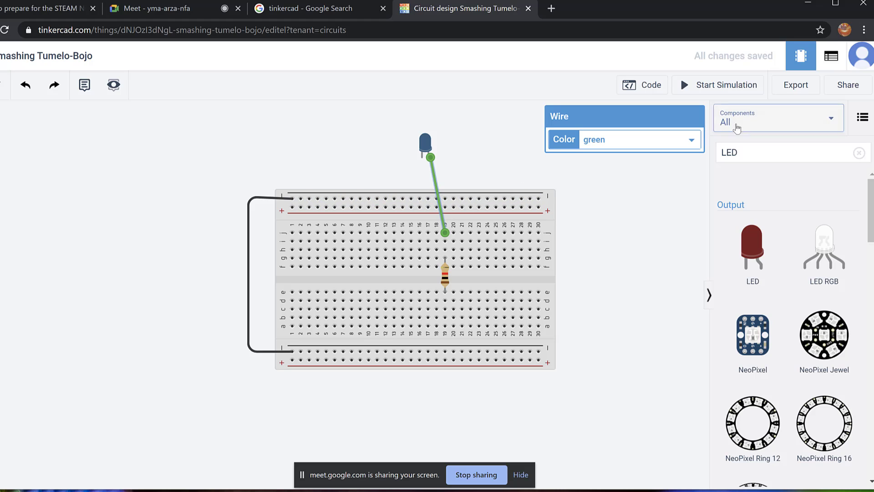
left_click(692, 141)
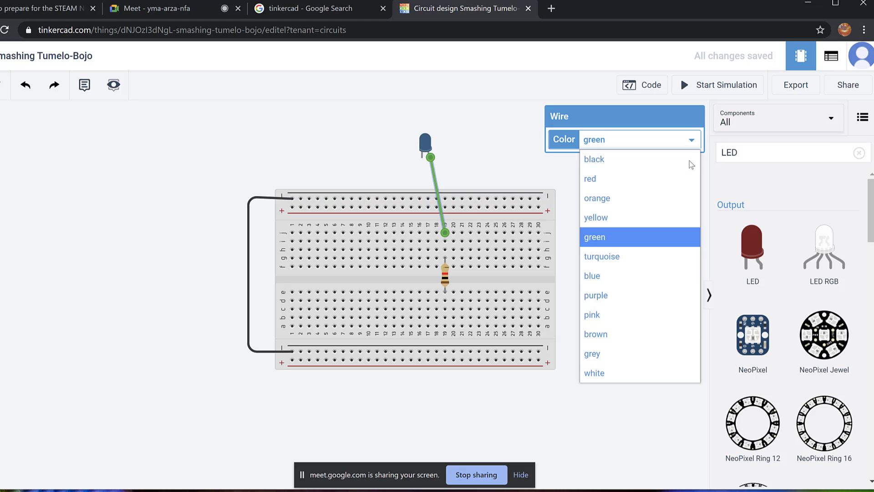
left_click(657, 358)
left_click(513, 122)
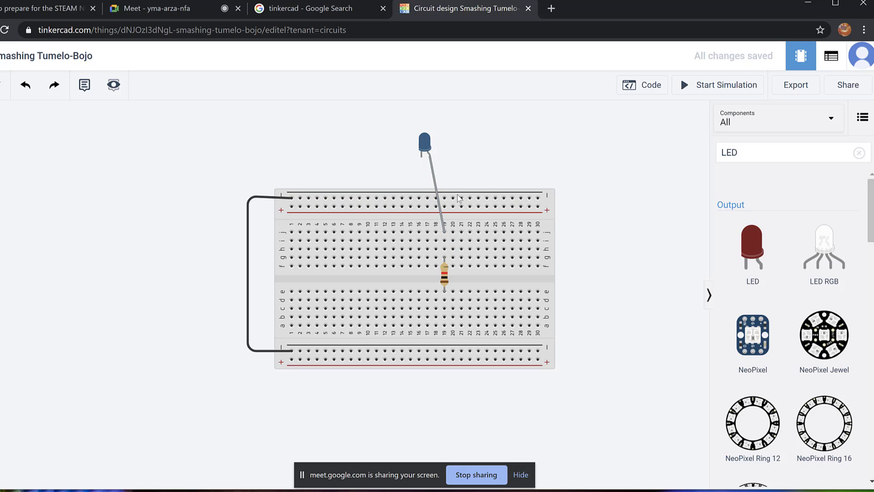
left_click(422, 157)
End the cathode wire at top negative rail hole 14 and make it grey.
left_click(416, 199)
left_click_drag(416, 199, 405, 198)
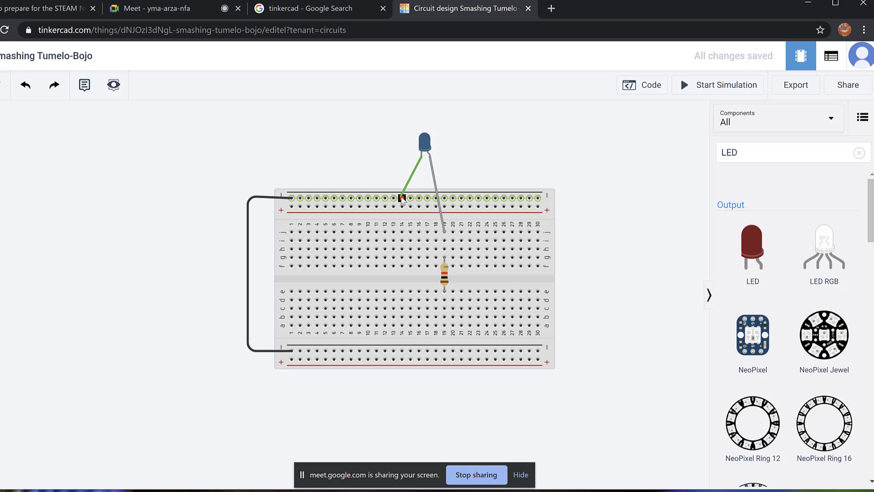
left_click(402, 198)
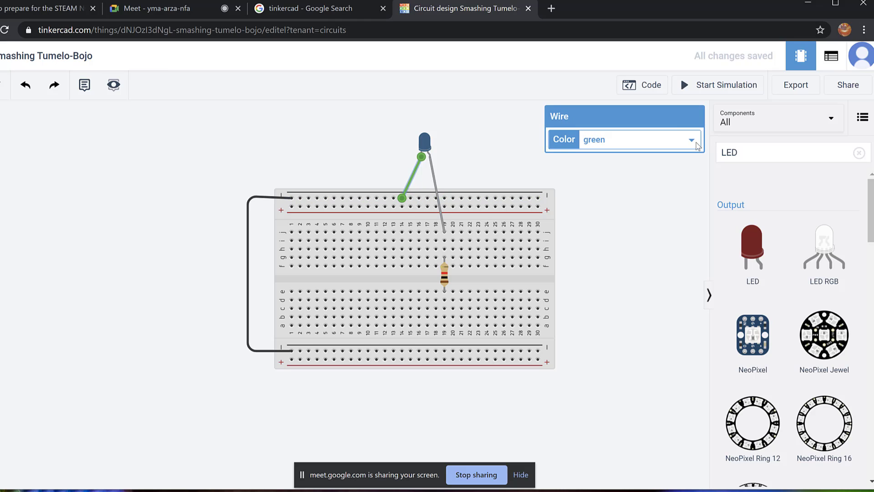
left_click(692, 141)
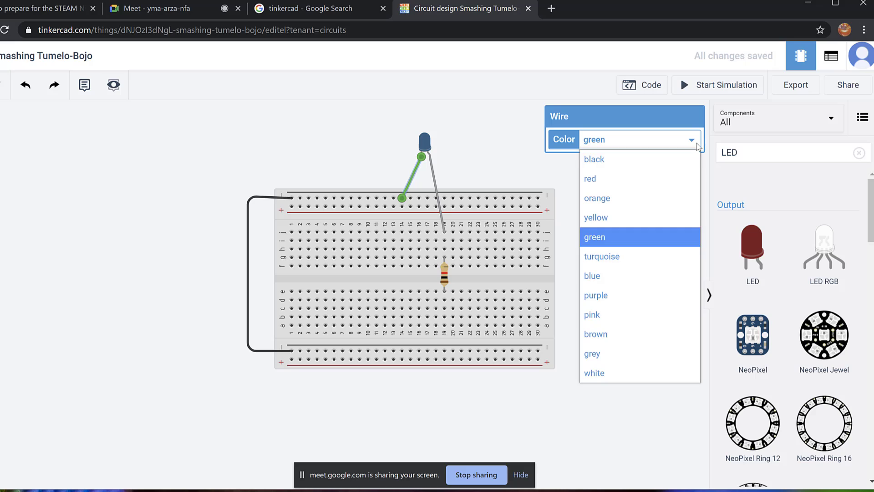
left_click(634, 353)
left_click(491, 122)
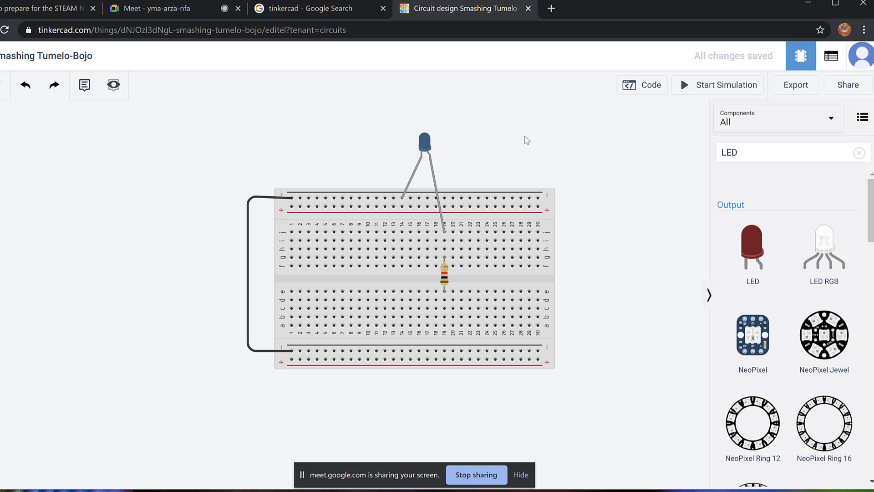
scroll(575, 124, "up", 2)
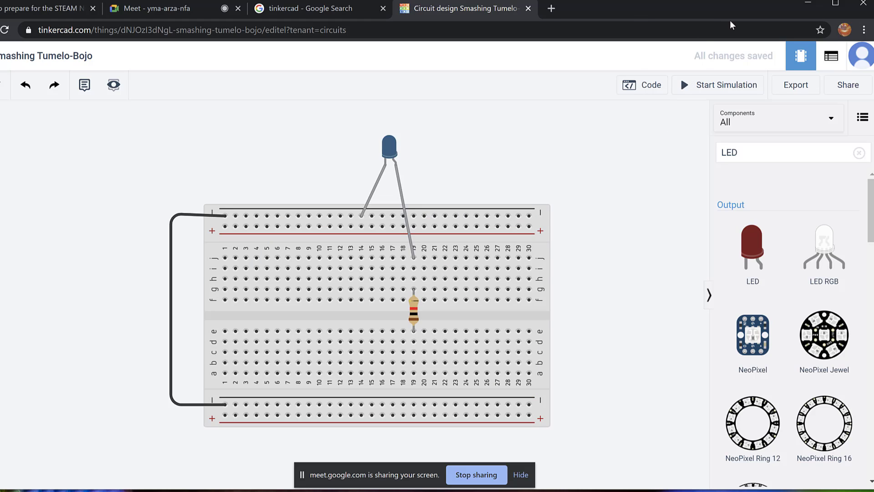
scroll(515, 146, "up", 1)
scroll(270, 152, "up", 2)
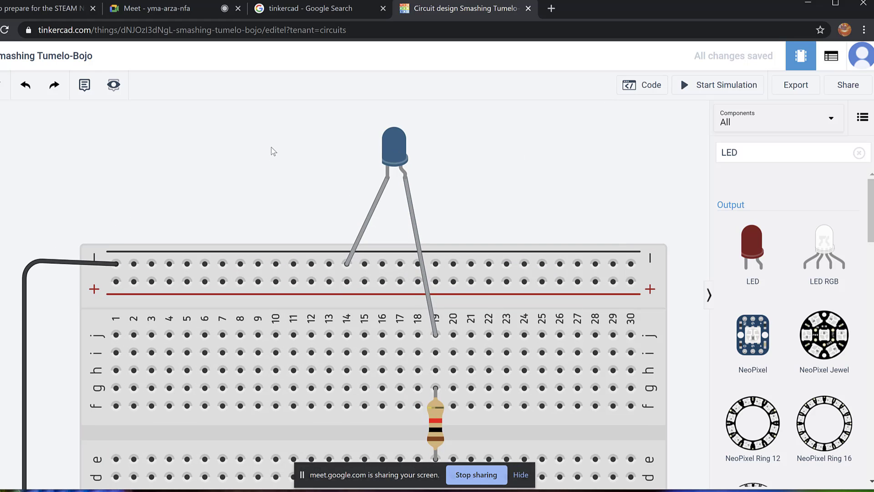
scroll(493, 151, "up", 3)
left_click_drag(498, 158, 513, 195)
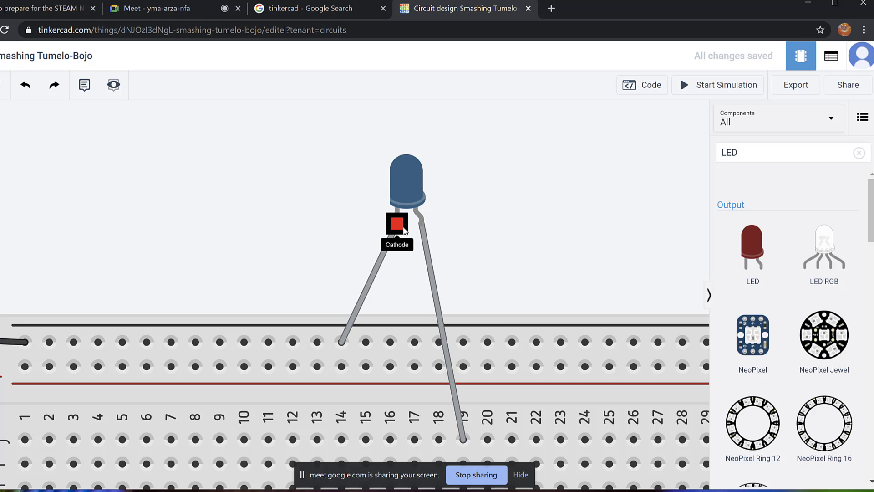
scroll(525, 225, "down", 3)
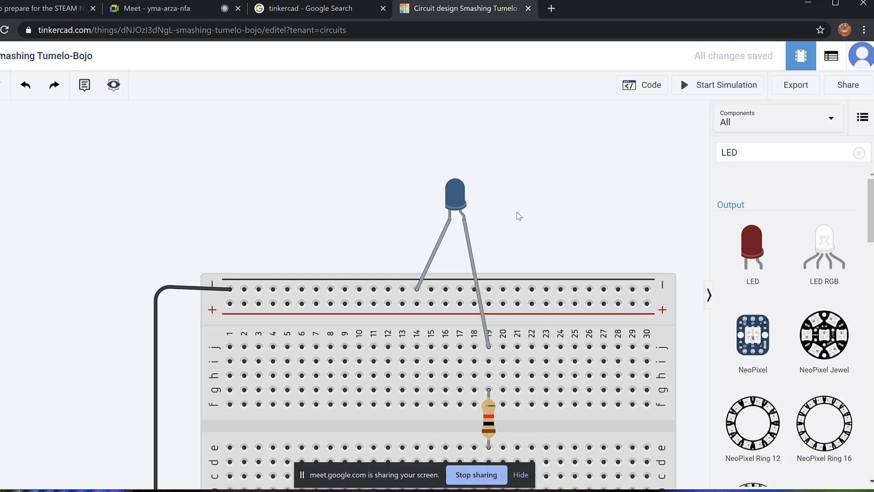
scroll(519, 216, "down", 1)
left_click_drag(287, 191, 250, 124)
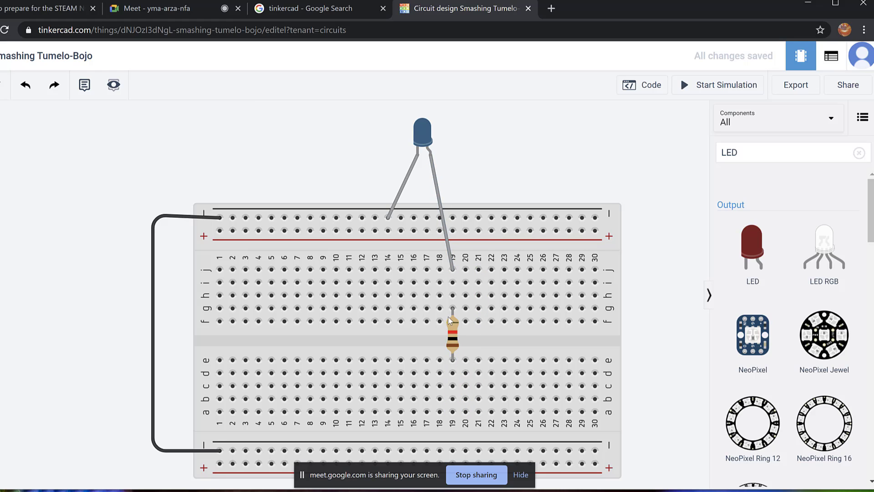
Clear the LED search from the Components panel.
left_click(803, 148)
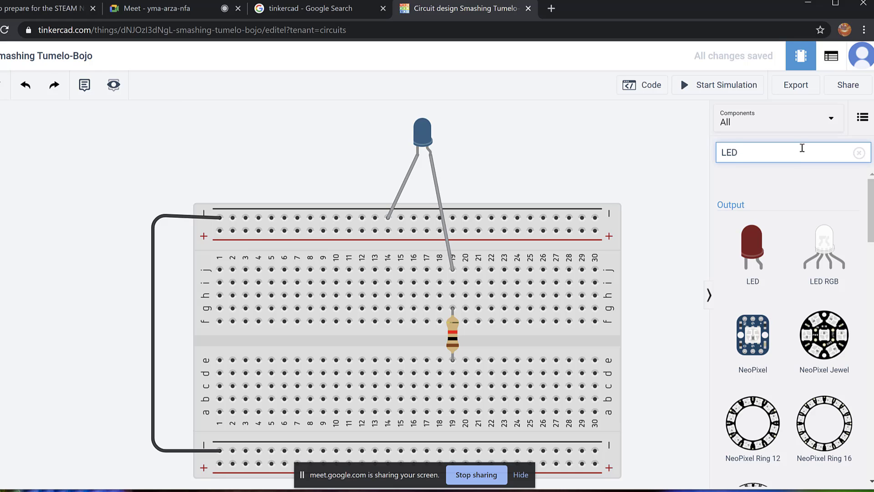
key("BackSpace")
key("BackSpace")
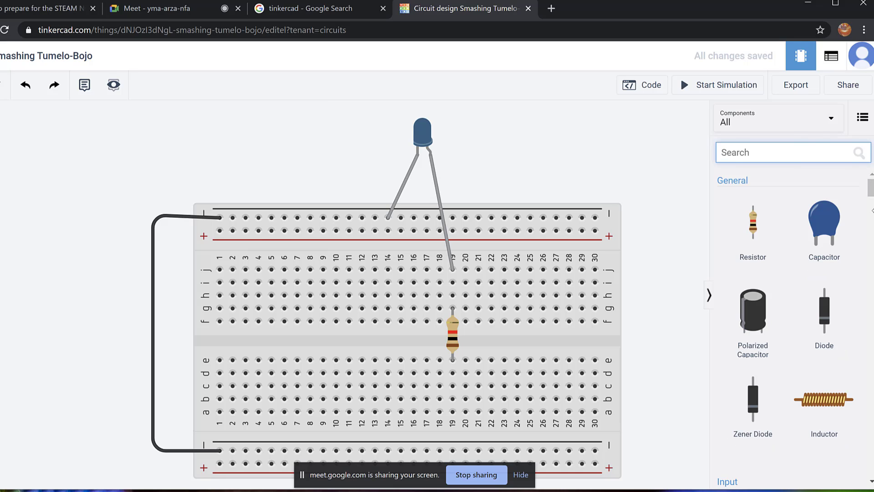
left_click_drag(871, 195, 871, 465)
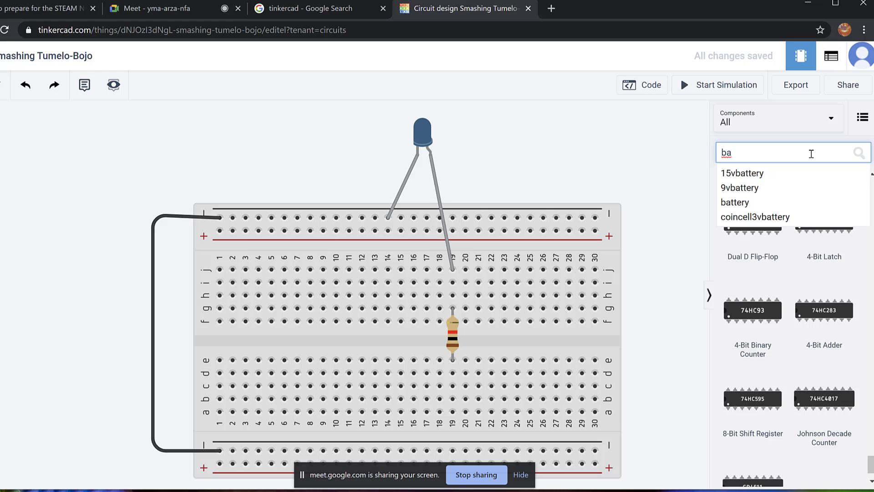
Clear the 9V battery search and pick the 9V Battery from the Power section.
left_click(777, 190)
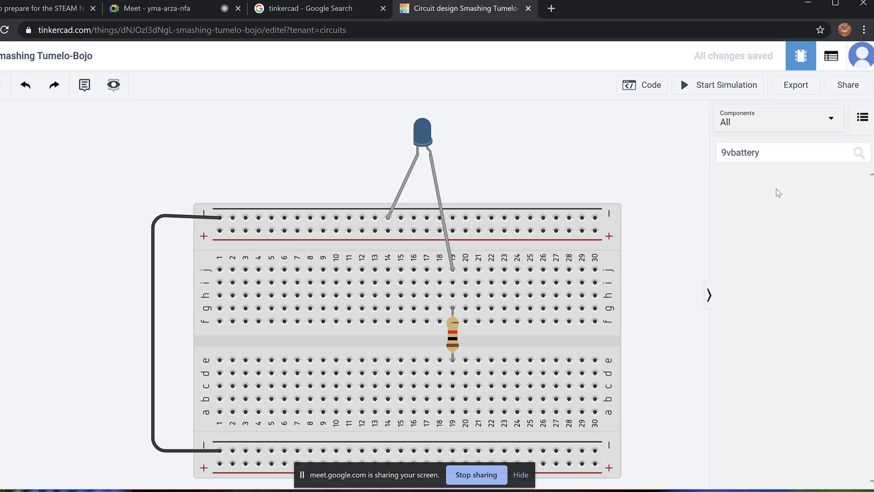
left_click(774, 155)
key("BackSpace")
key("BackSpace")
key("BackSpace")
key("BackSpace")
key("BackSpace")
key("BackSpace")
key("BackSpace")
key("BackSpace")
key("BackSpace")
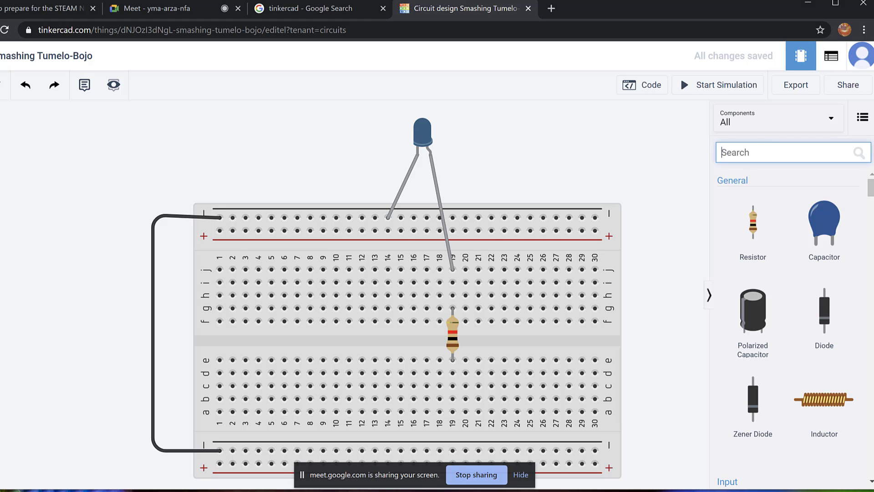
scroll(794, 328, "down", 20)
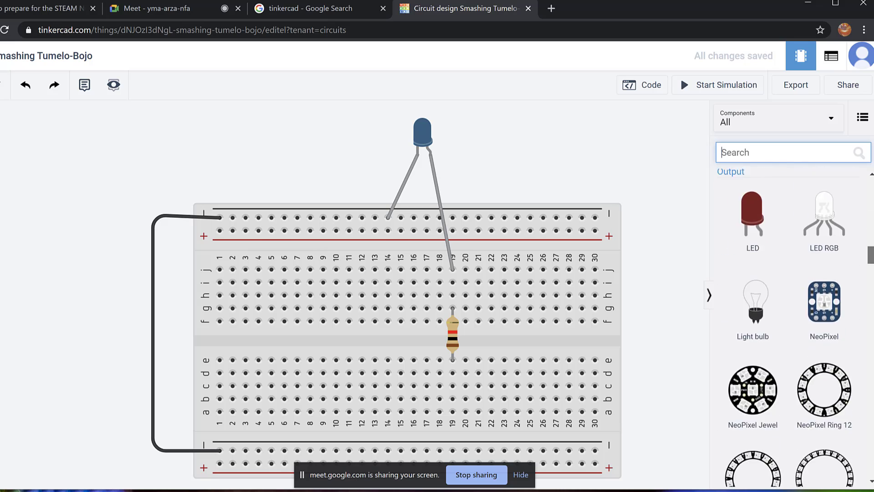
scroll(795, 328, "down", 20)
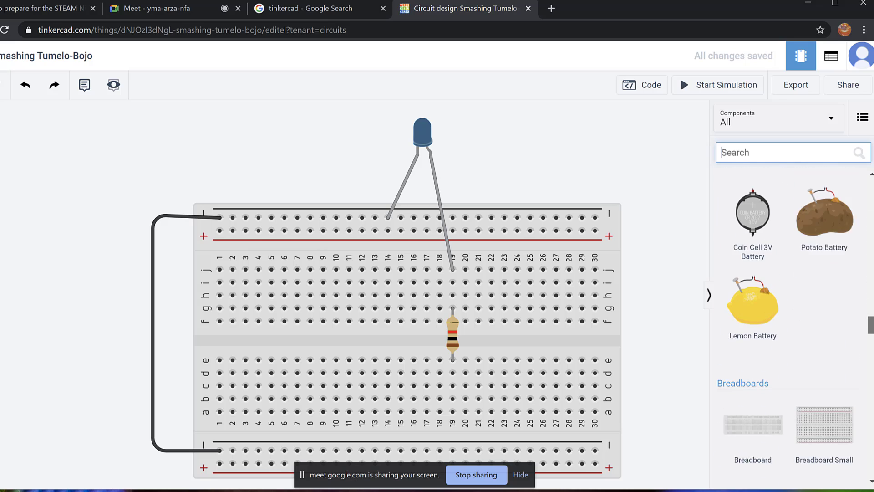
scroll(794, 328, "up", 3)
left_click(784, 257)
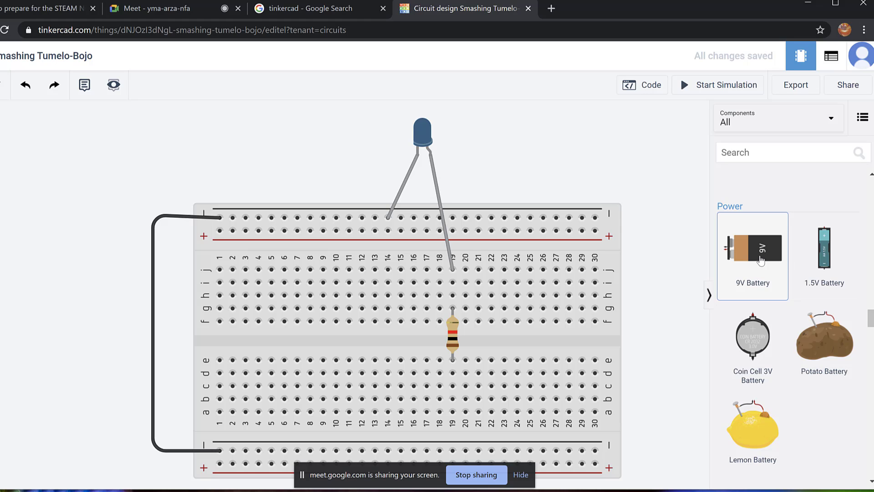
Place a new 9V battery left of the breadboard and rotate it to stand upright.
left_click_drag(759, 260, 187, 339)
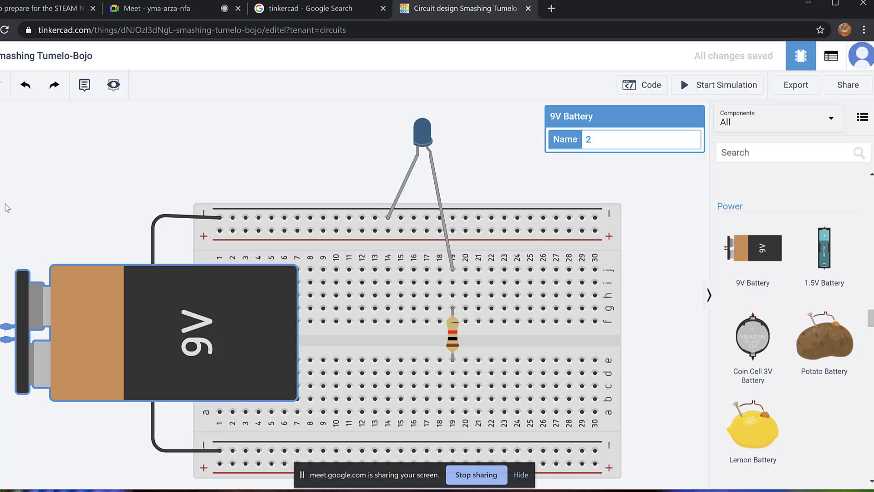
left_click_drag(122, 319, 118, 291)
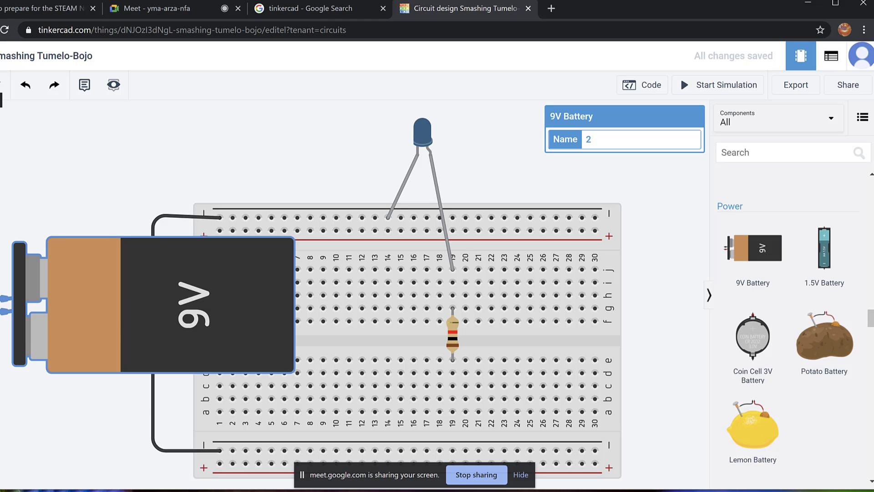
key("r")
key("r")
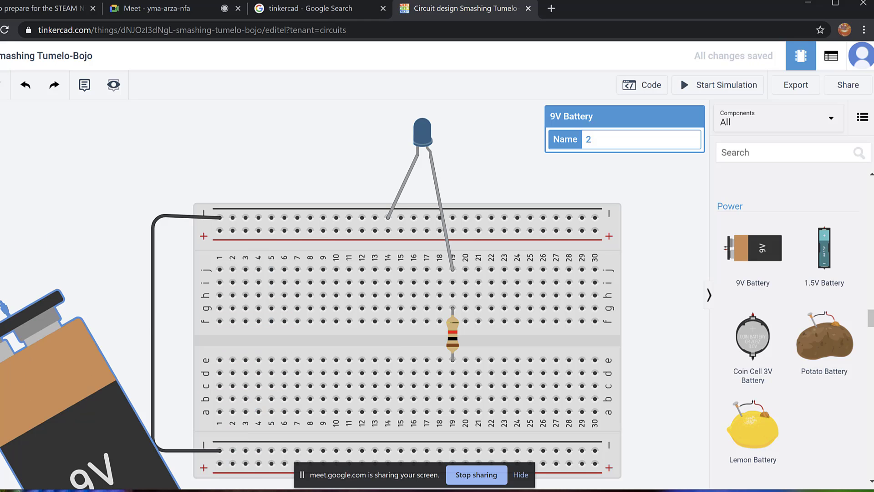
key("r")
left_click_drag(5, 418, 78, 319)
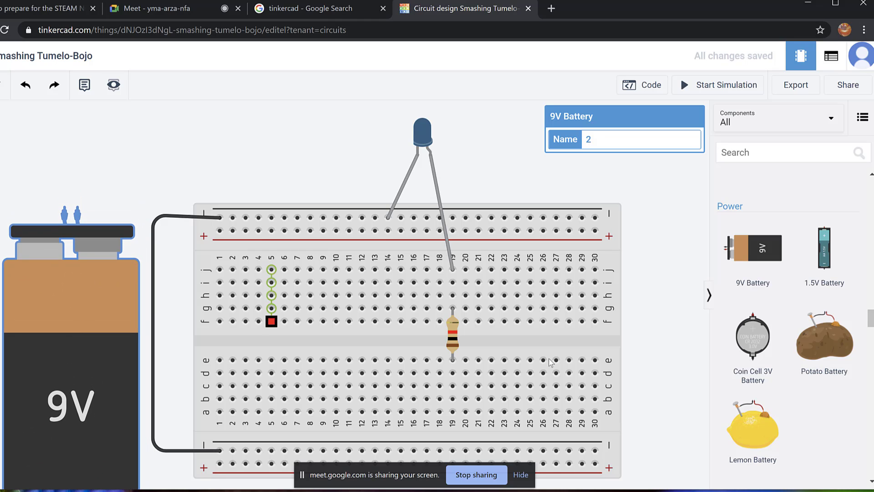
left_click(292, 157)
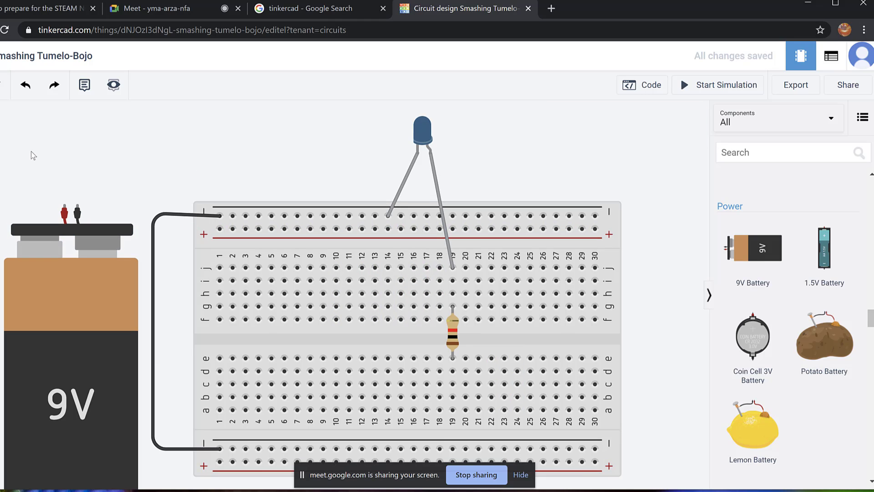
Move the resistor to column 28 and wire the battery's positive terminal to hole f19.
left_click(455, 333)
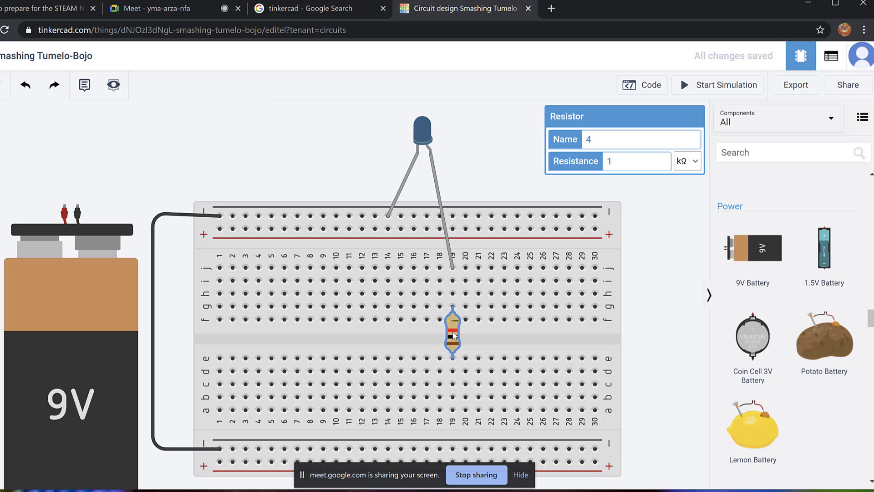
left_click_drag(453, 333, 568, 333)
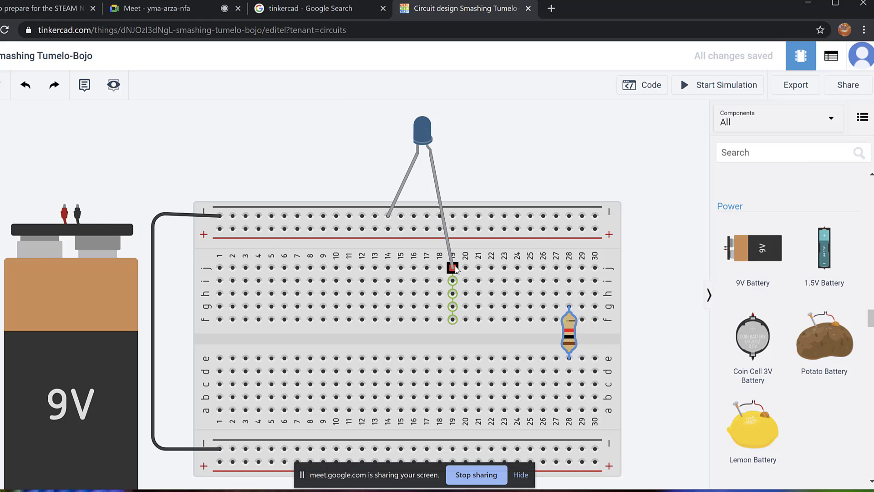
left_click(64, 207)
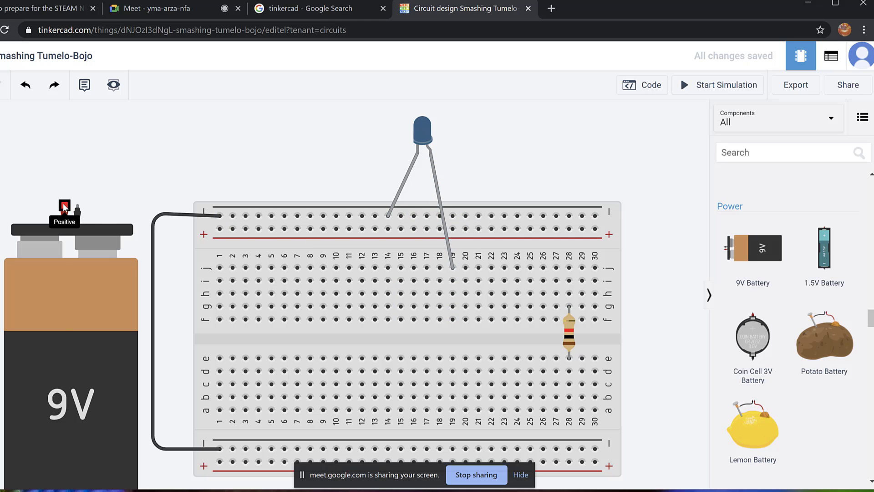
left_click(453, 319)
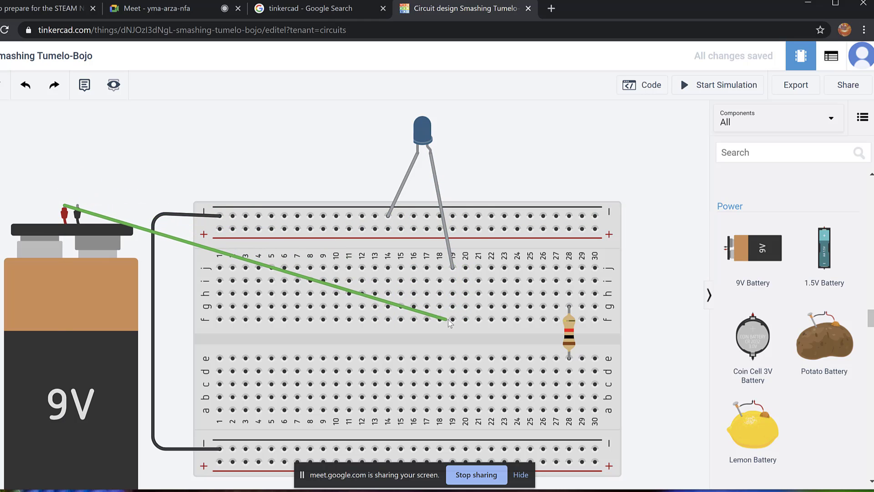
left_click(82, 212)
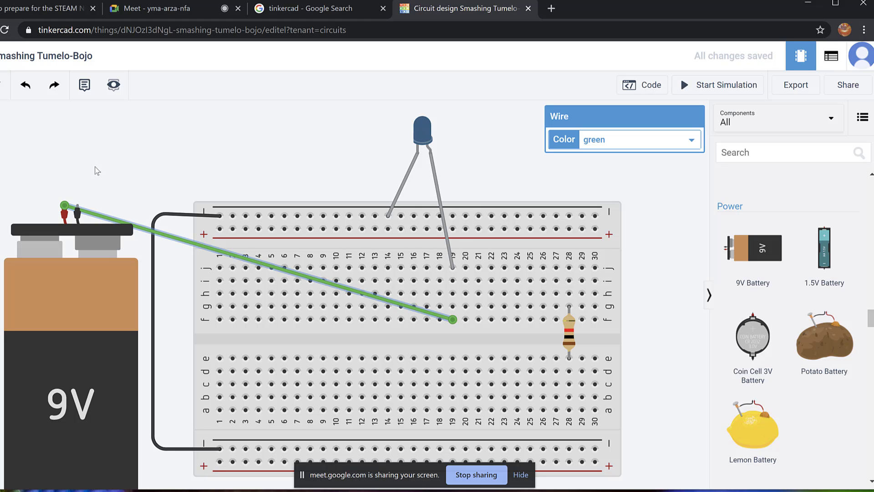
Delete the green wire just drawn from the battery.
left_click_drag(255, 168, 256, 164)
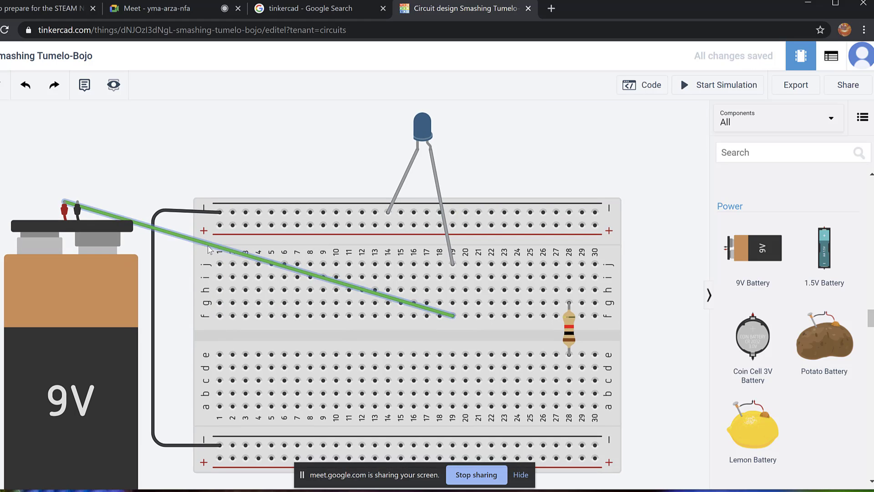
left_click(208, 240)
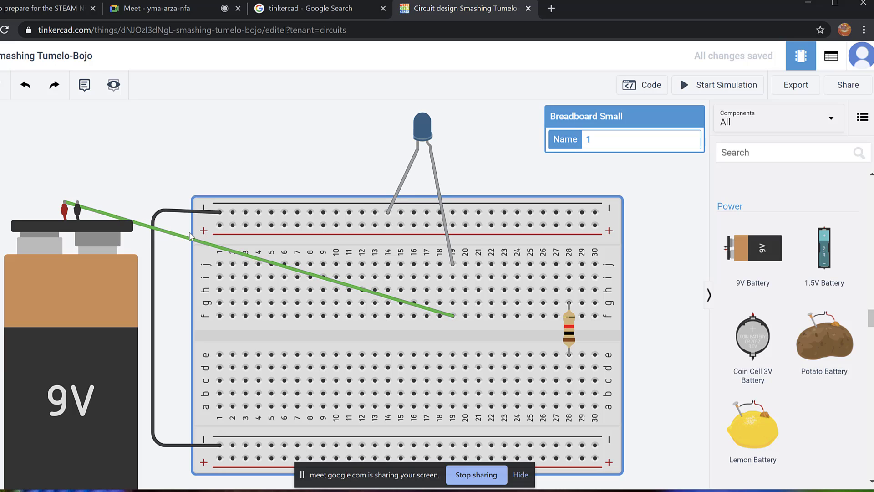
left_click(184, 239)
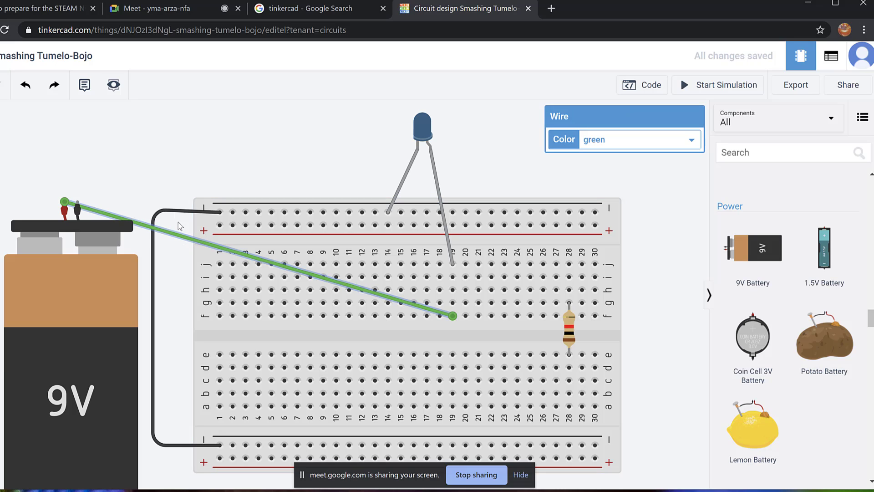
left_click(136, 143)
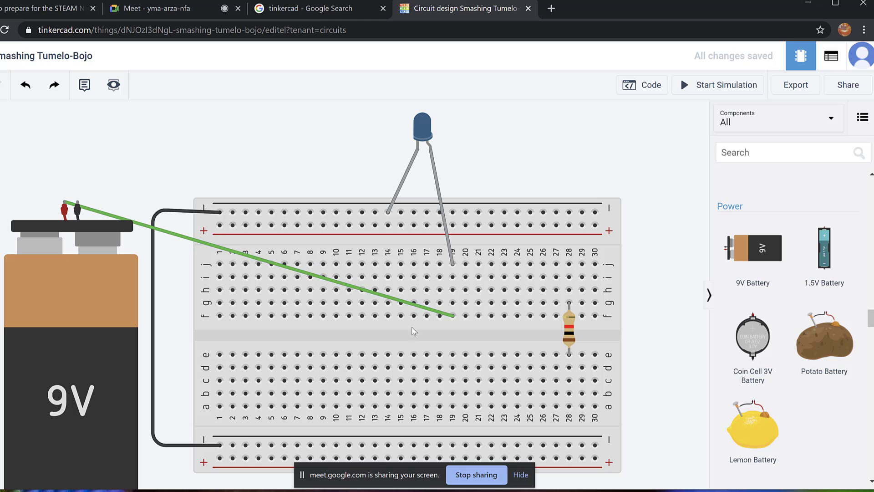
left_click(395, 300)
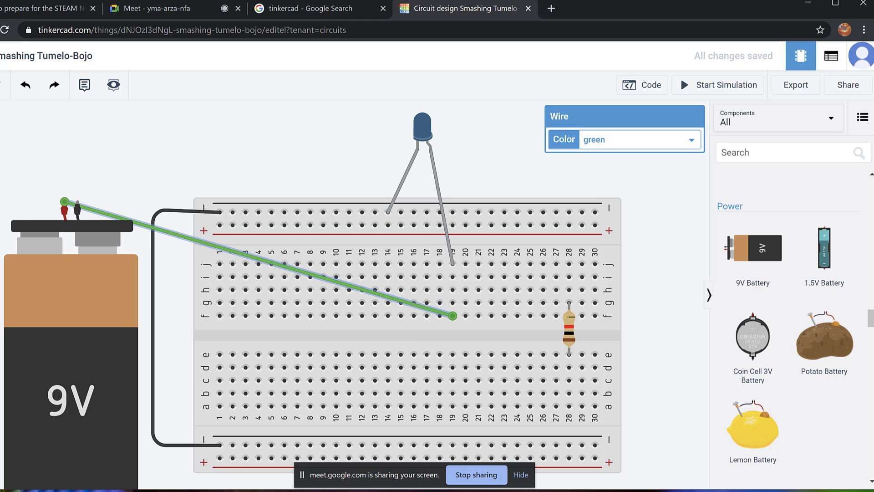
key("Delete")
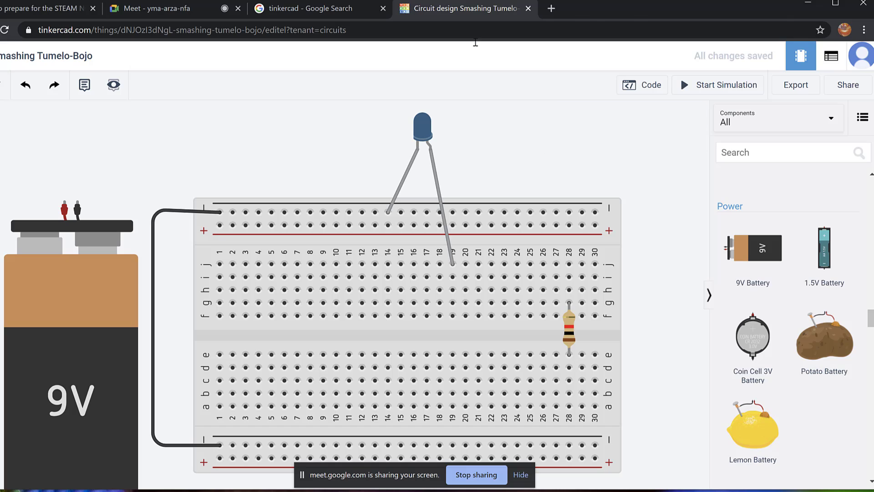
Route a new wire from the battery's positive terminal over the breadboard to column 19.
left_click(64, 205)
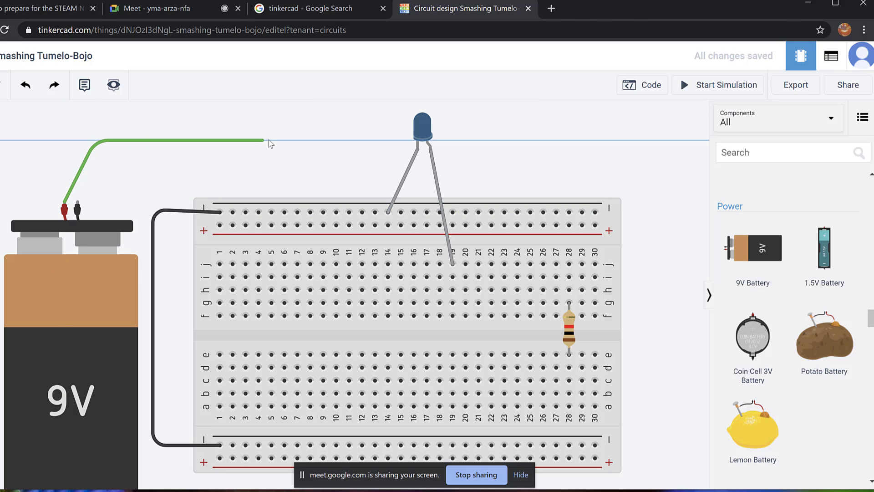
left_click(268, 142)
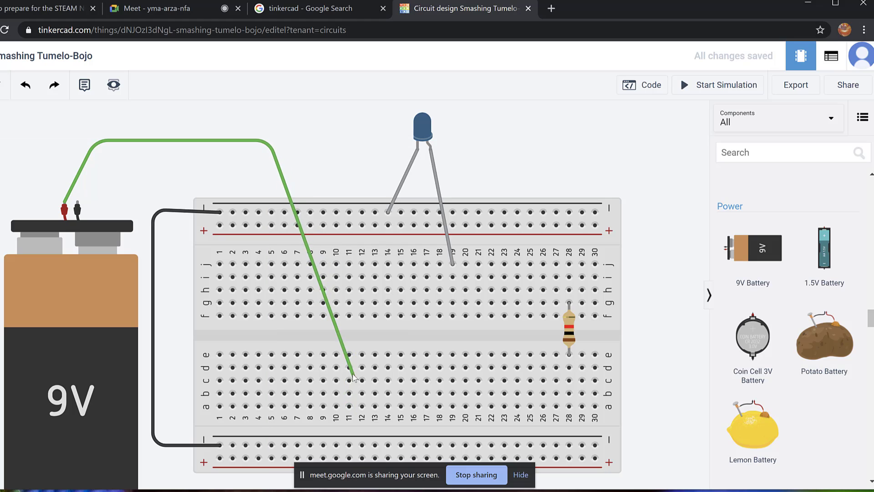
left_click(384, 337)
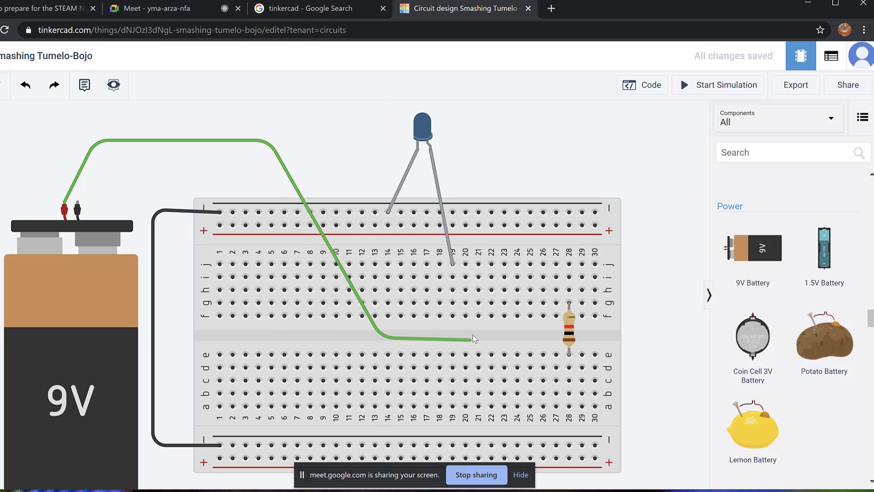
left_click(453, 337)
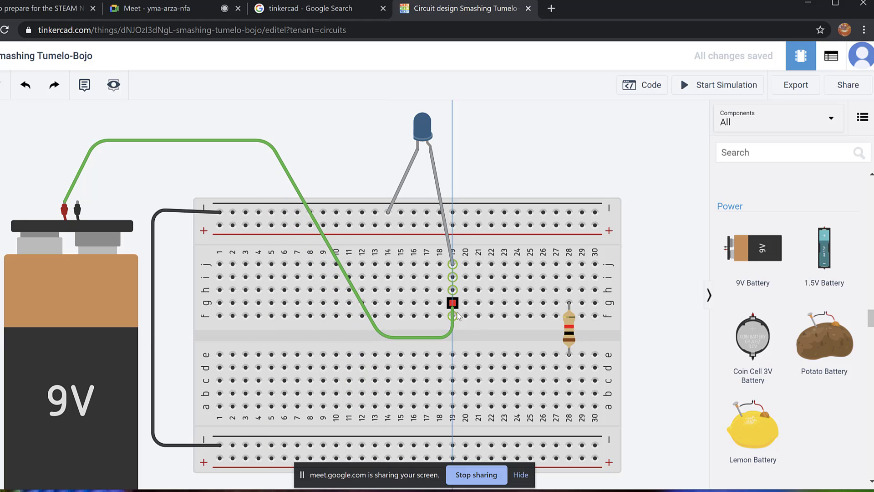
left_click(453, 315)
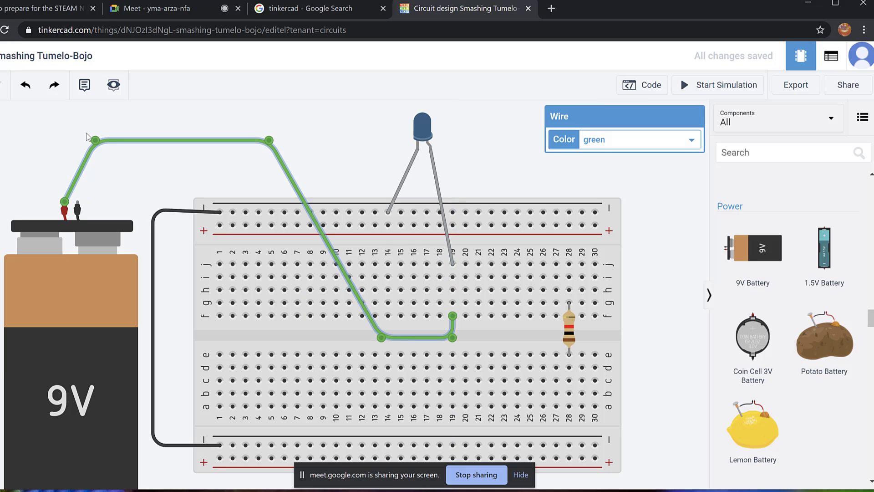
Adjust the wire's bend points so its upper and lower runs line up straight.
left_click_drag(96, 142, 64, 141)
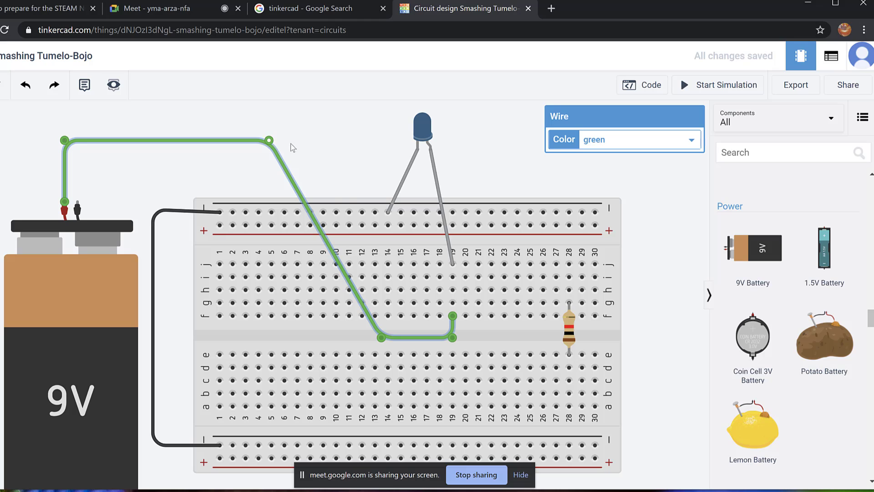
left_click_drag(269, 141, 344, 150)
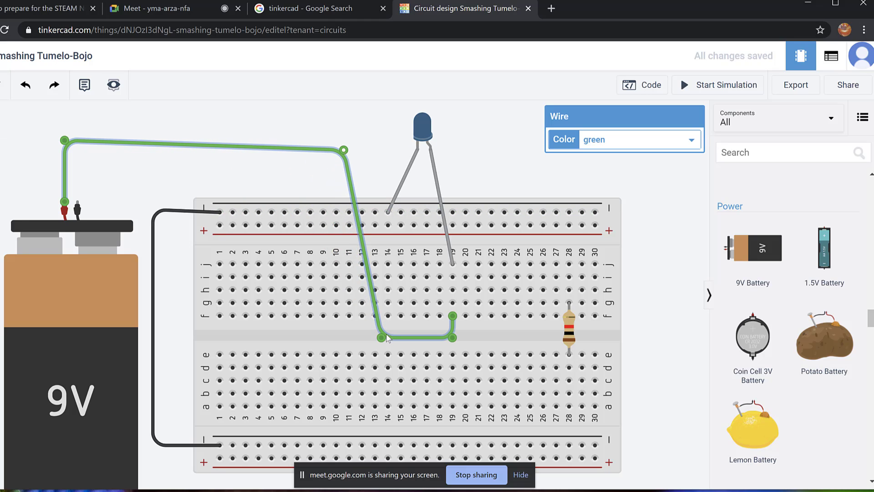
left_click_drag(379, 340, 350, 342)
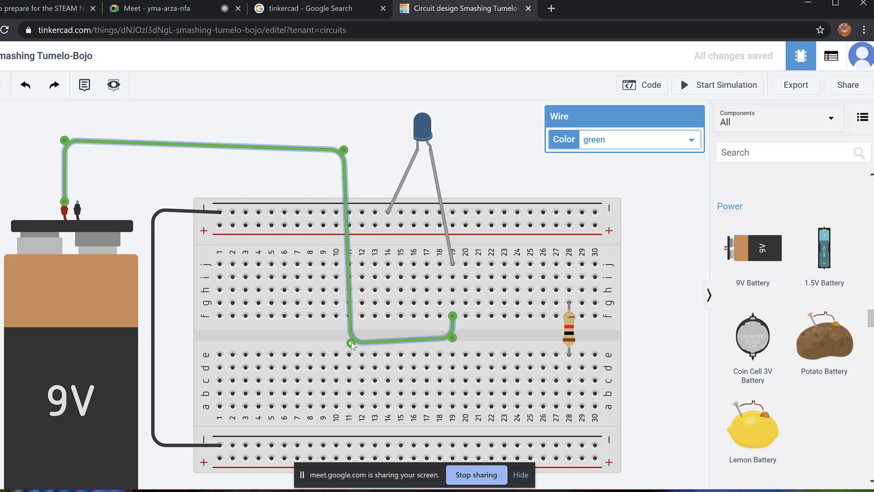
left_click_drag(345, 154, 343, 144)
left_click_drag(351, 343, 348, 336)
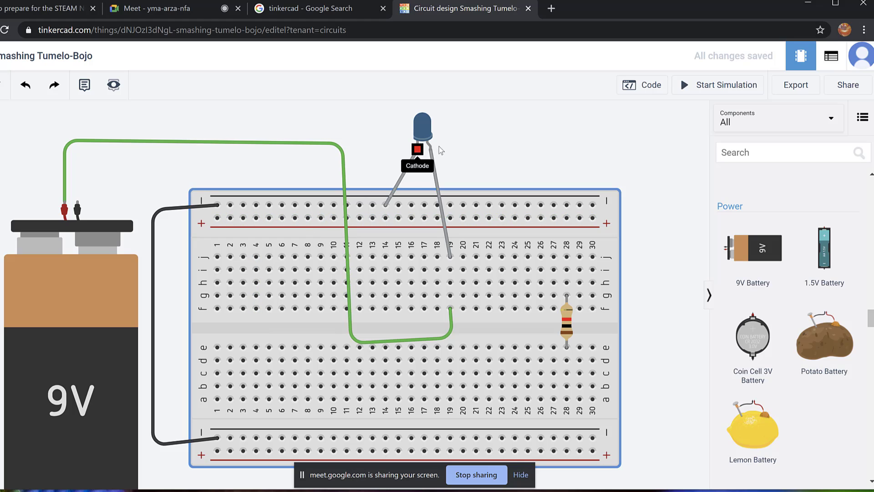
left_click(322, 144)
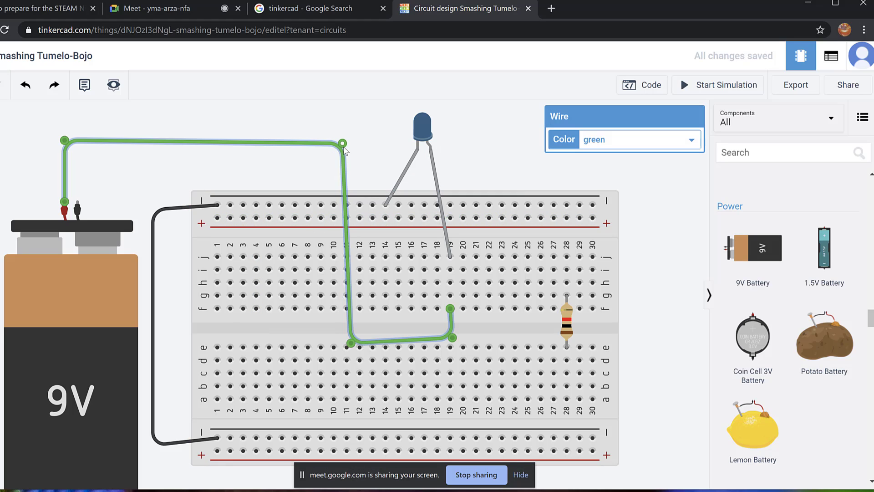
left_click_drag(353, 343, 348, 338)
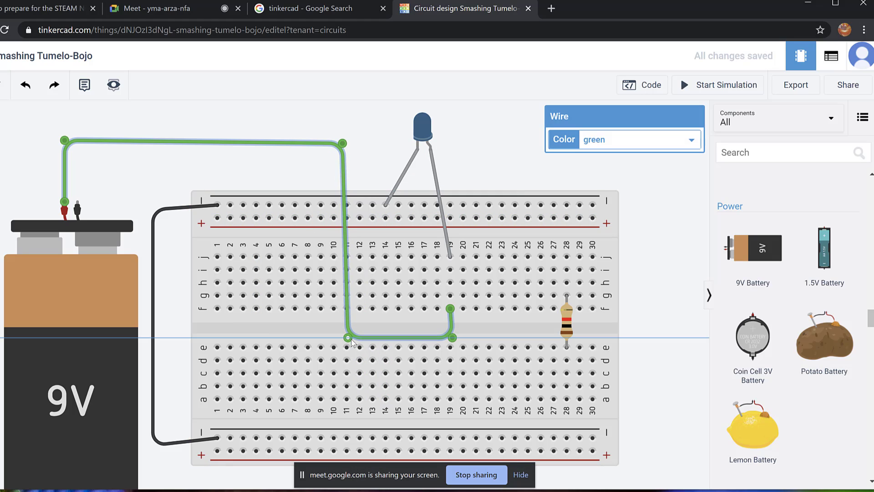
left_click(329, 123)
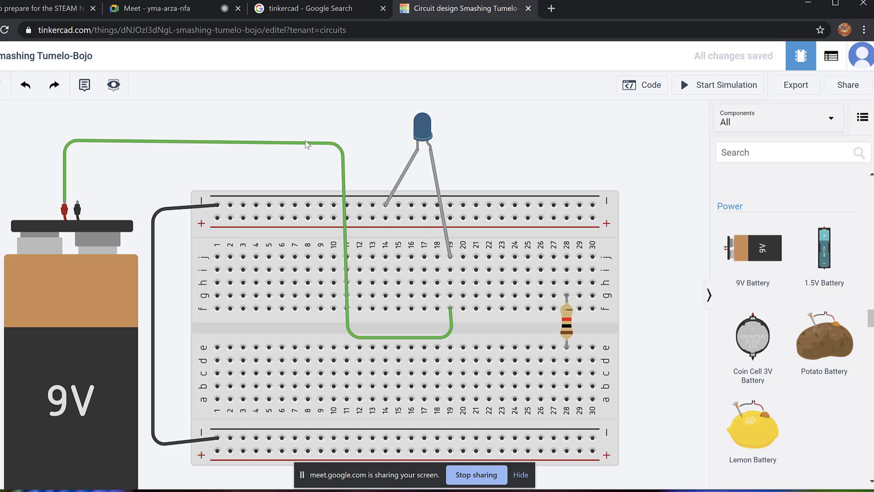
Change the wire's colour to red.
left_click(305, 147)
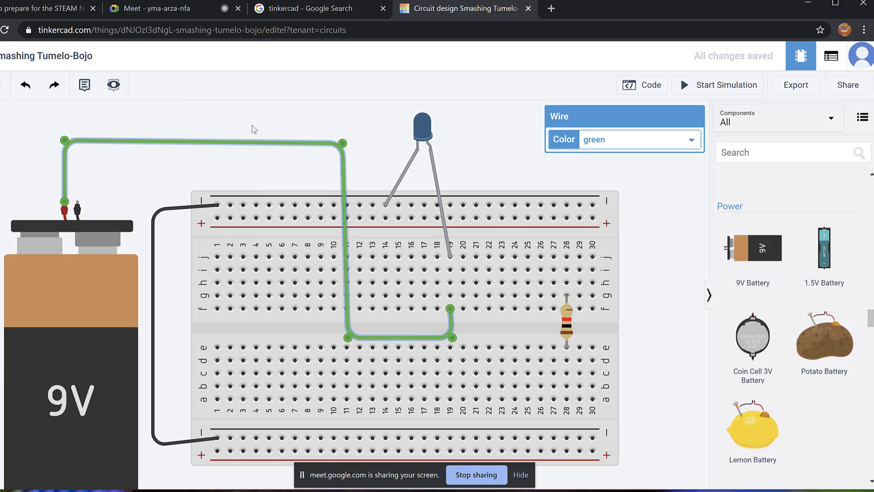
left_click(696, 142)
left_click(647, 180)
left_click(368, 129)
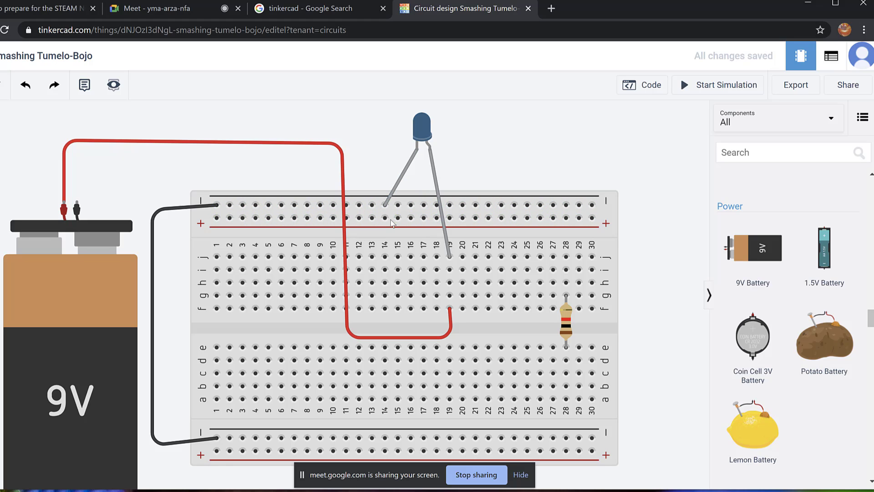
Draw a straight-dropping wire from the top negative rail at column 13 to the battery's negative terminal.
left_click(372, 205)
left_click(359, 218)
left_click(372, 121)
left_click(117, 120)
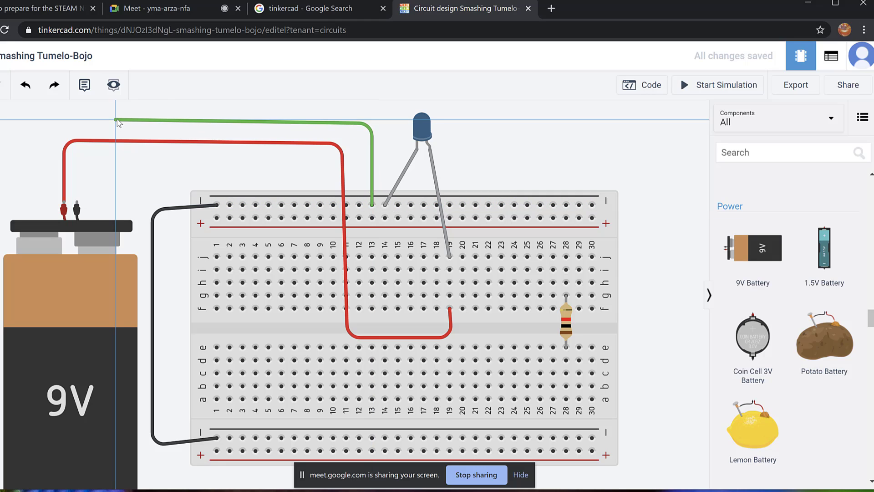
left_click(78, 202)
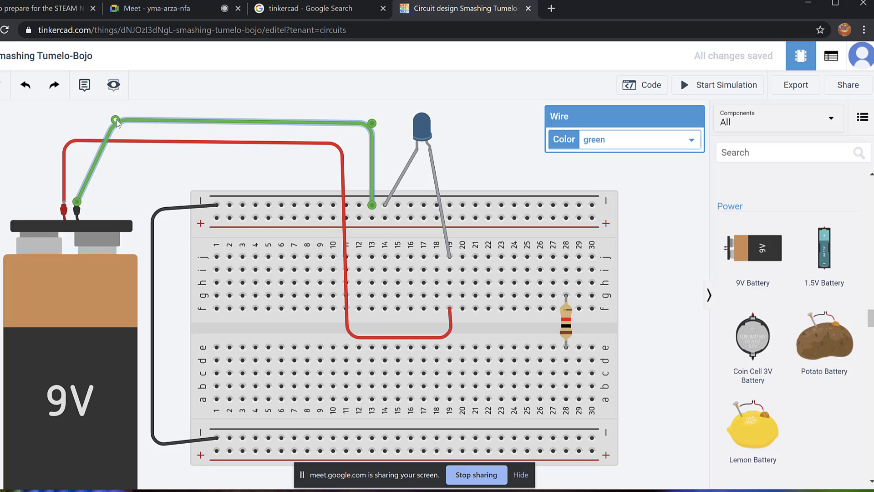
left_click_drag(117, 122, 80, 123)
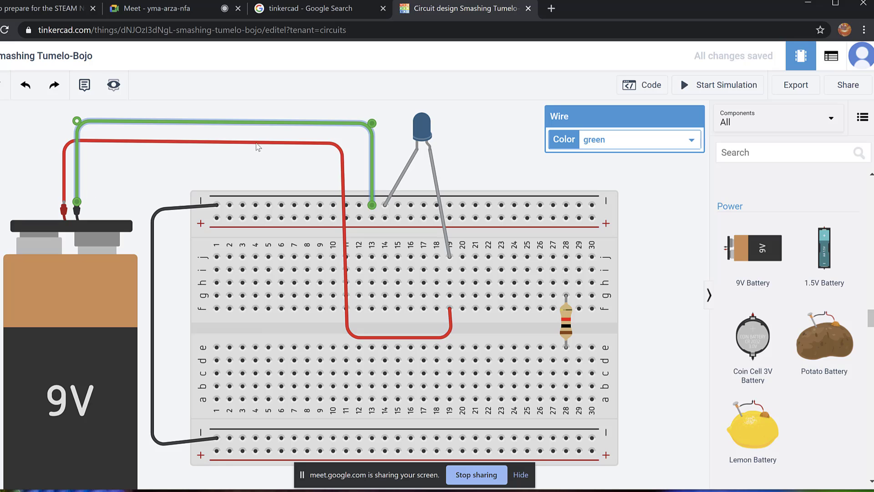
Make the ground wire black.
left_click(692, 141)
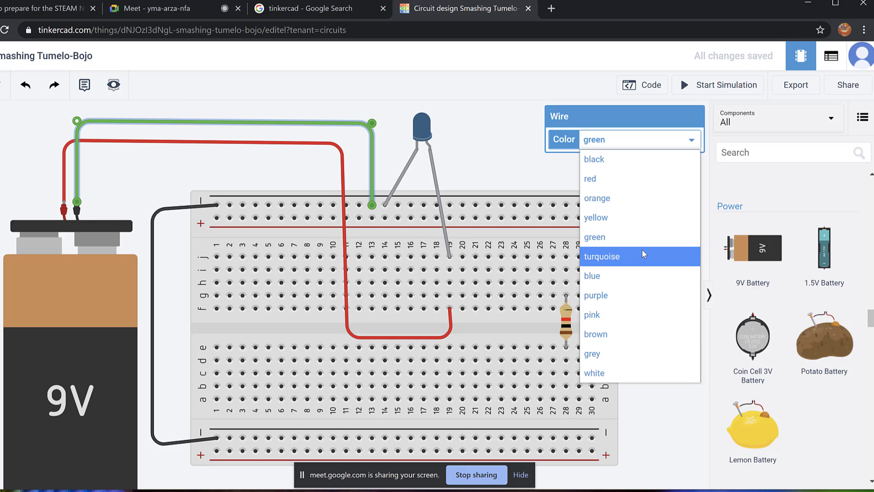
left_click(622, 160)
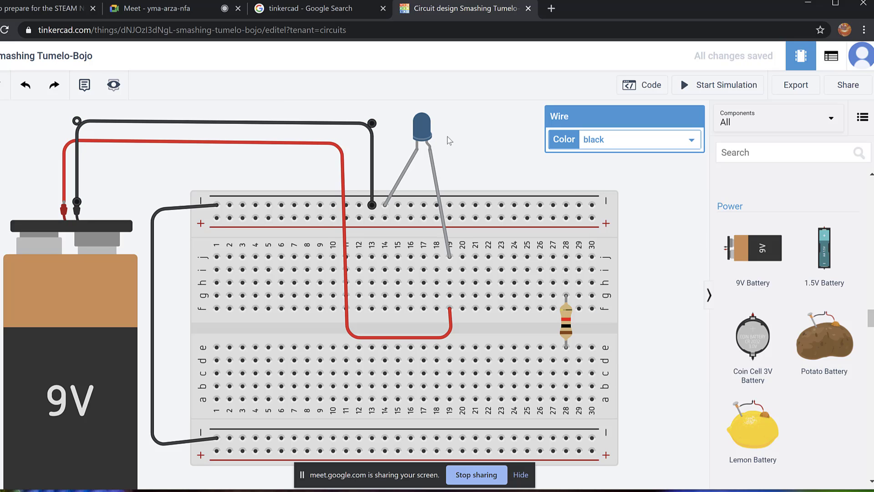
left_click(493, 128)
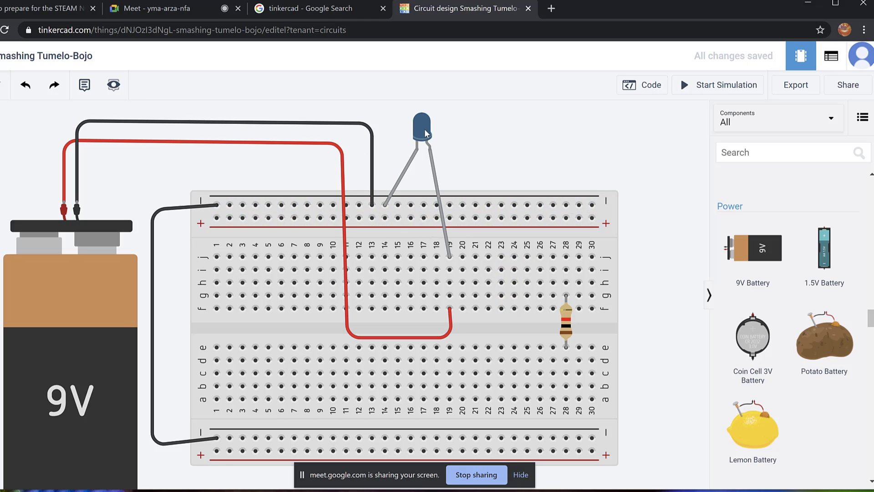
left_click(707, 88)
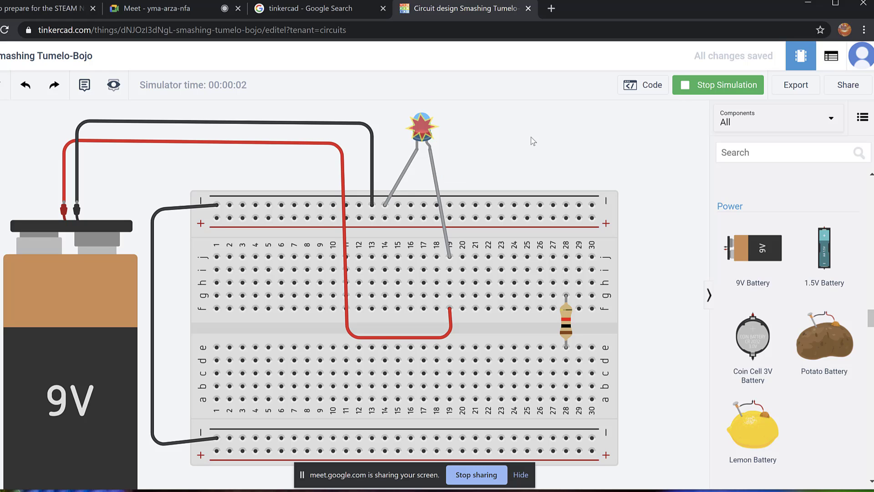
mouse_move(423, 135)
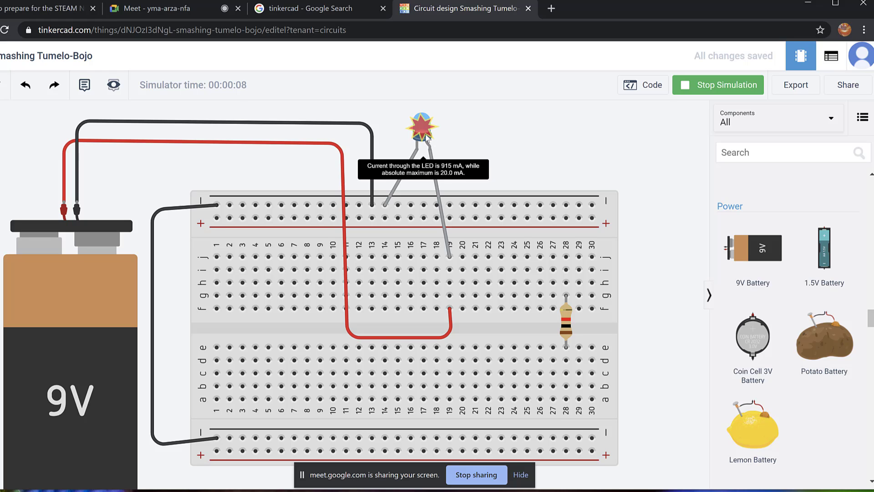
left_click(716, 89)
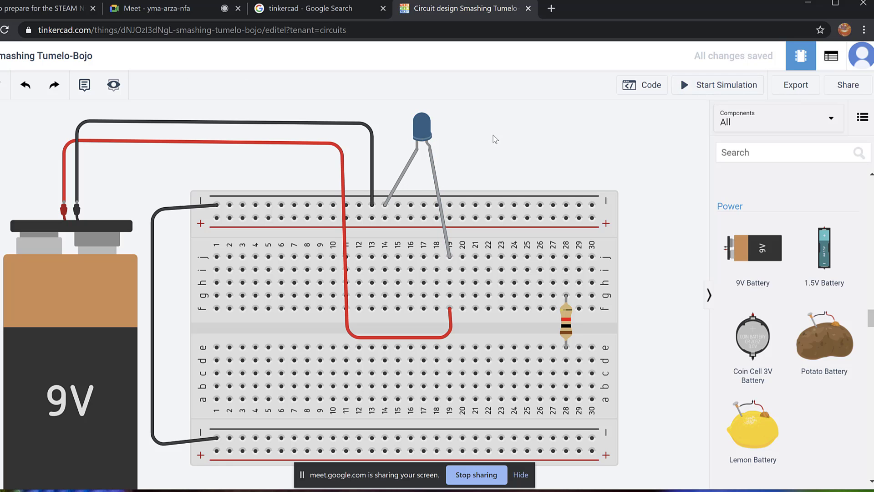
left_click_drag(495, 139, 488, 189)
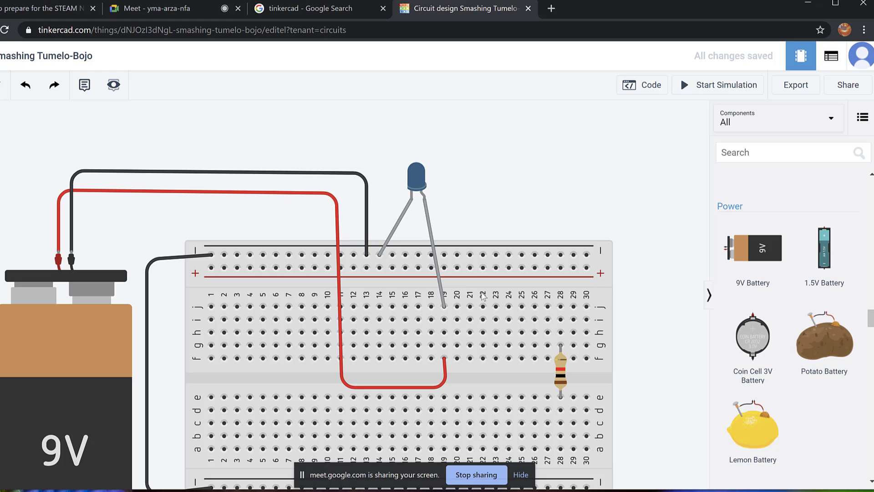
Move the resistor from column 28 to column 19 under the LED leg and open its properties.
left_click(563, 375)
left_click_drag(563, 374, 446, 342)
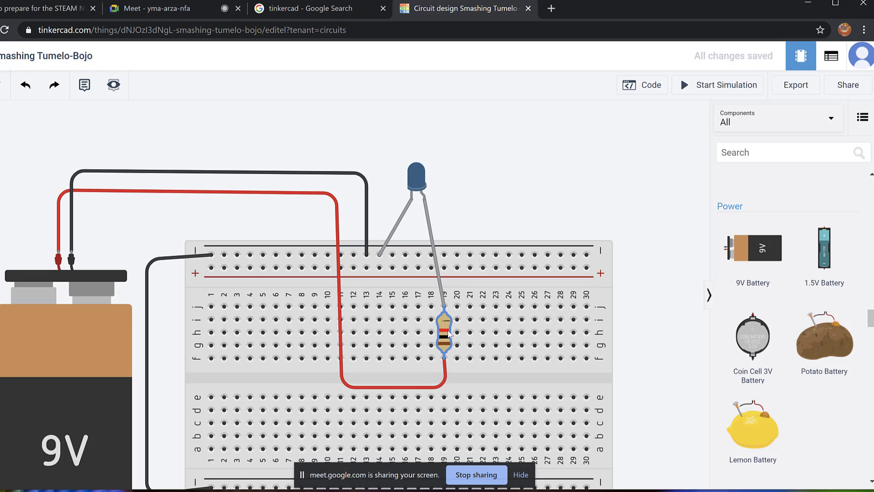
left_click(709, 295)
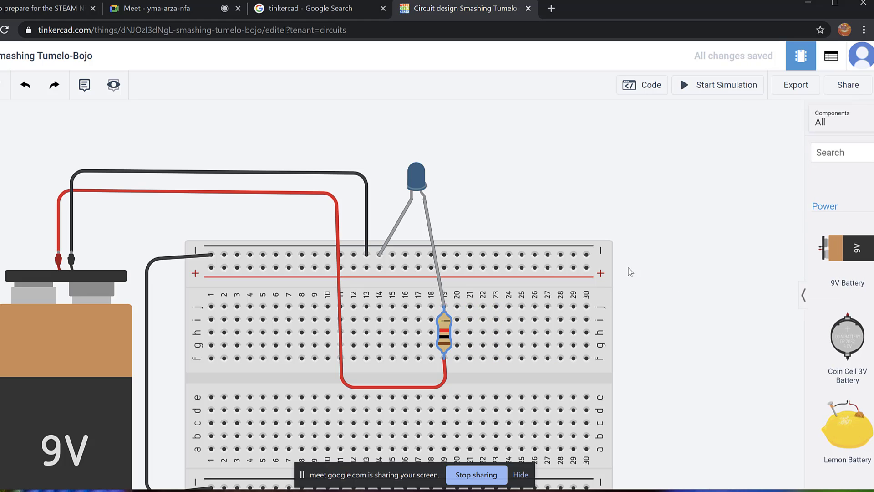
left_click(457, 335)
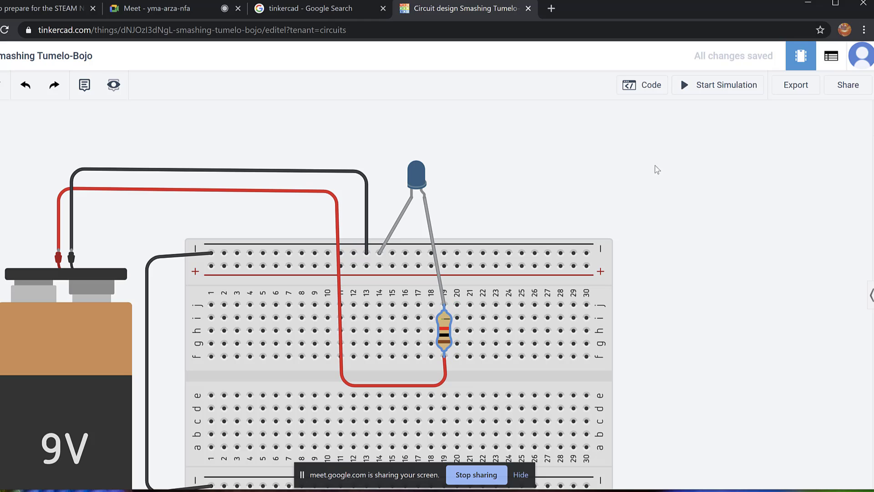
left_click(447, 331)
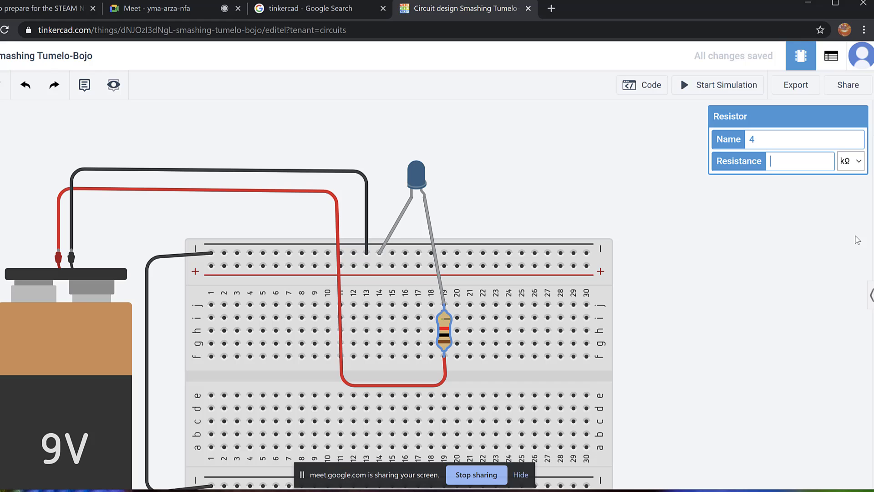
Enter the resistor's resistance as 350 with the unit set to ohms.
type("350")
left_click(859, 161)
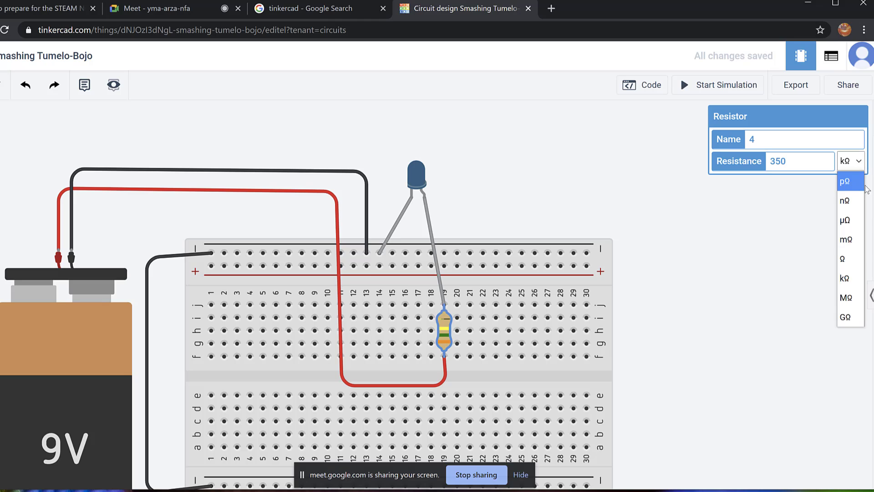
left_click(855, 258)
left_click(774, 328)
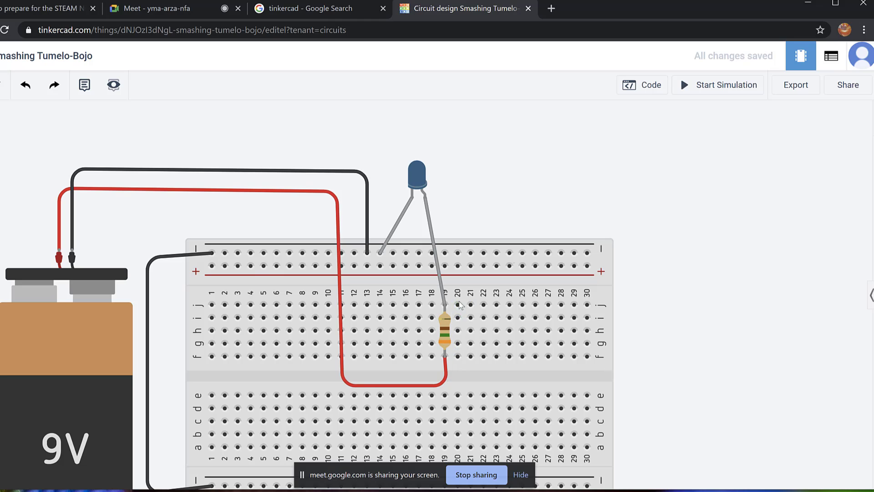
Change the resistor's resistance to 470 Ω.
left_click(445, 330)
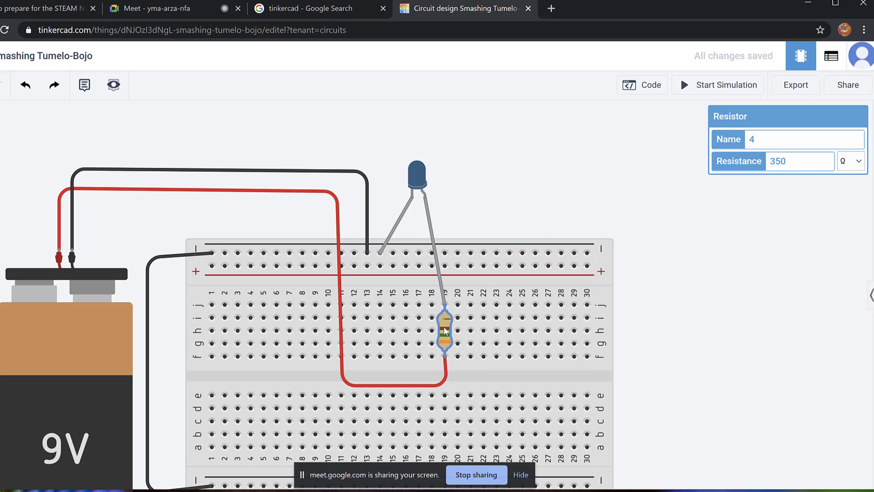
left_click(800, 165)
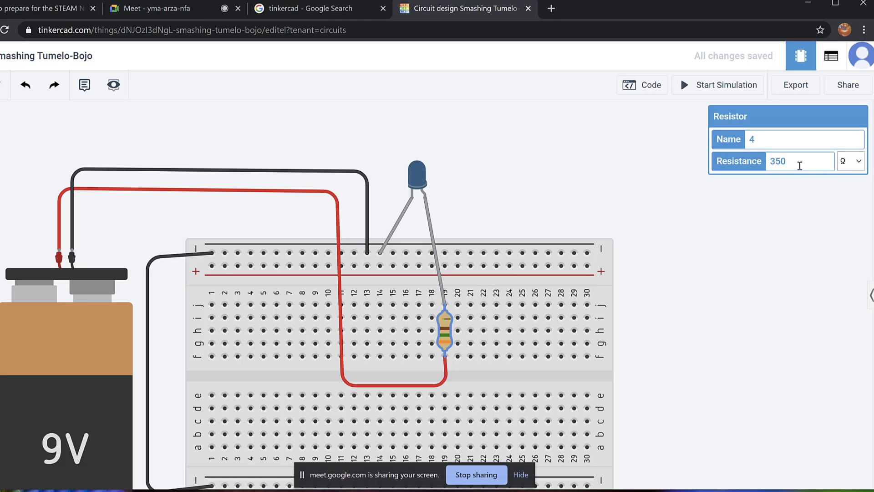
key("BackSpace")
key("BackSpace")
key("BackSpace")
type("470")
scroll(445, 355, "up", 4)
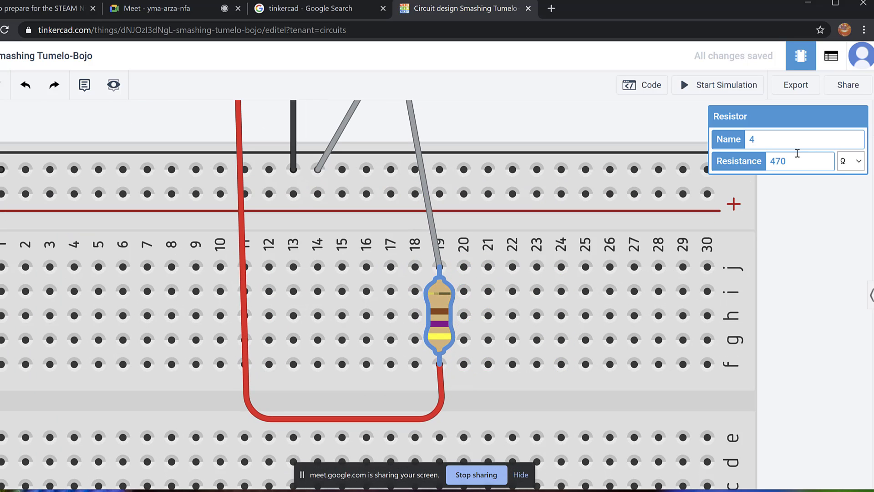
Set the resistance back to 350 Ω and zoom out.
key("BackSpace")
key("BackSpace")
type("3")
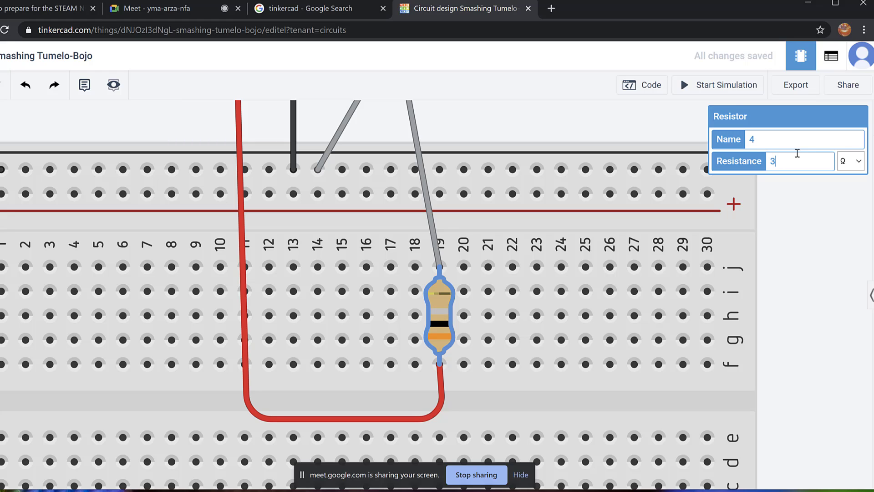
type("50")
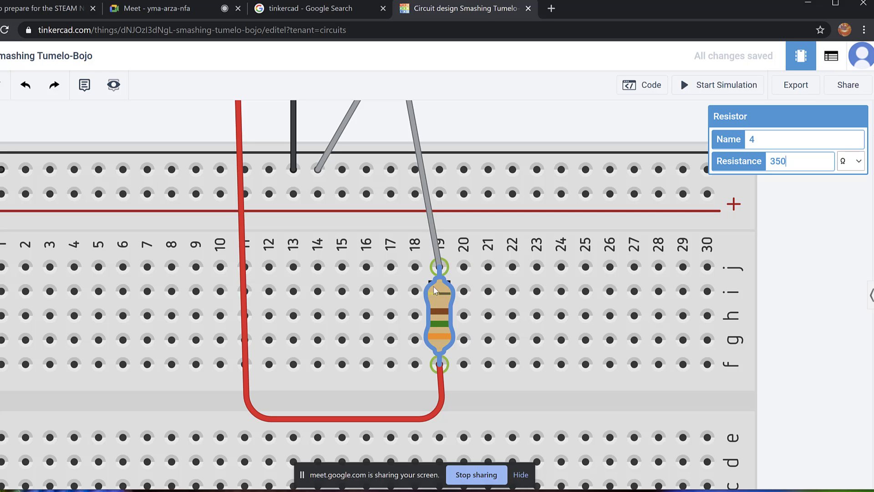
left_click(824, 204)
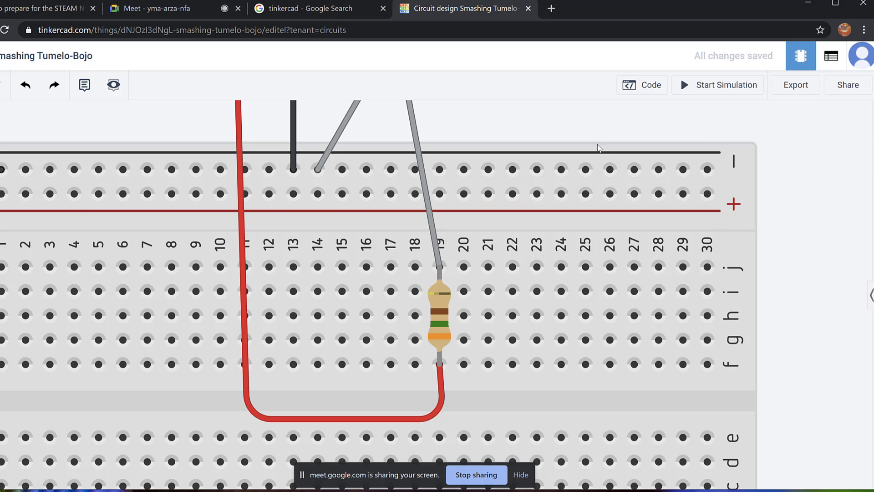
scroll(551, 123, "down", 3)
scroll(553, 124, "down", 1)
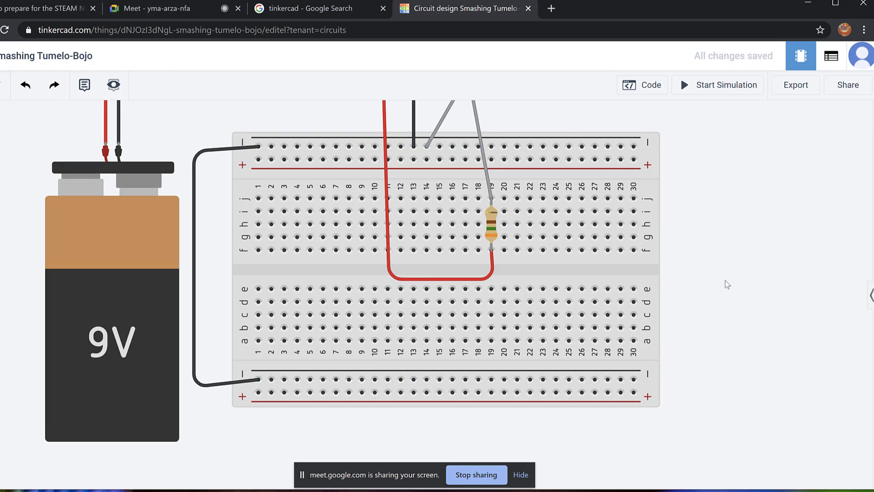
Bring the whole circuit into view and start the simulation.
scroll(723, 279, "down", 1)
left_click_drag(738, 236, 724, 291)
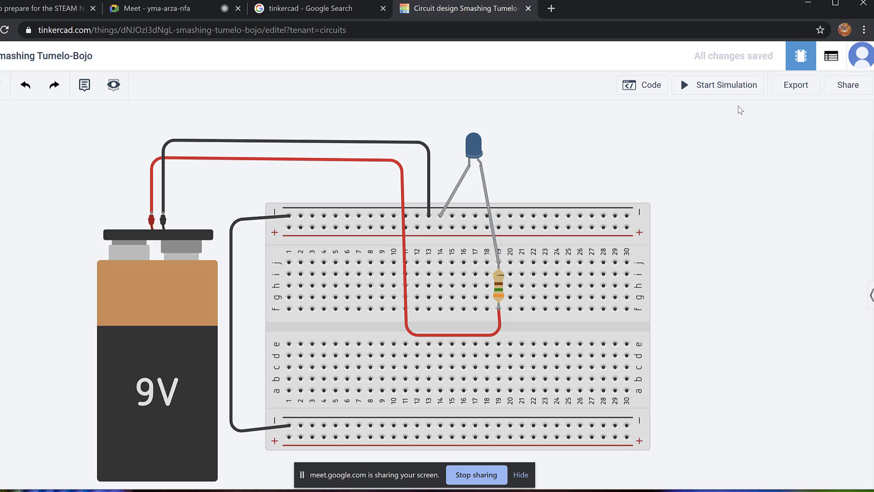
left_click(718, 87)
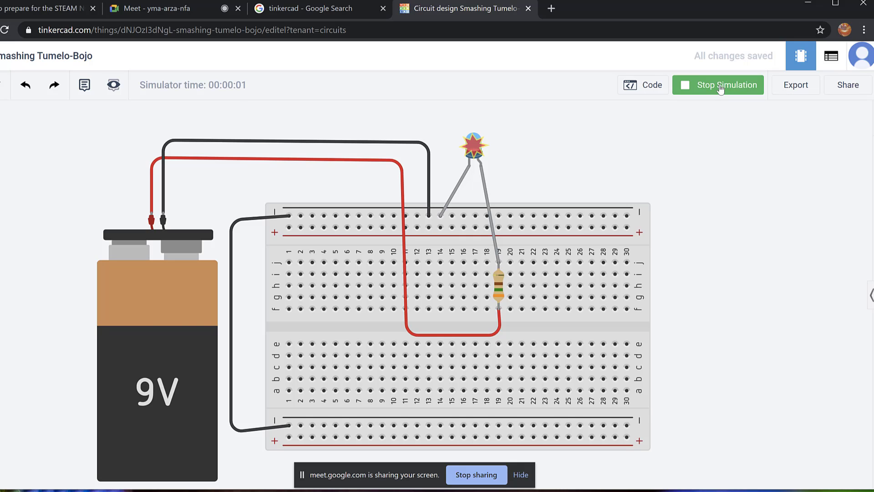
Change the resistor's resistance from 350 to 1000 Ω.
left_click(500, 290)
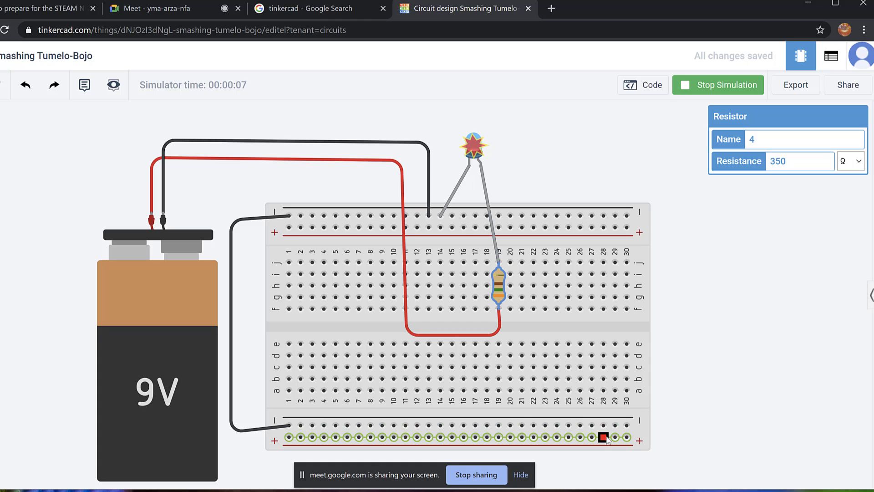
mouse_move(475, 145)
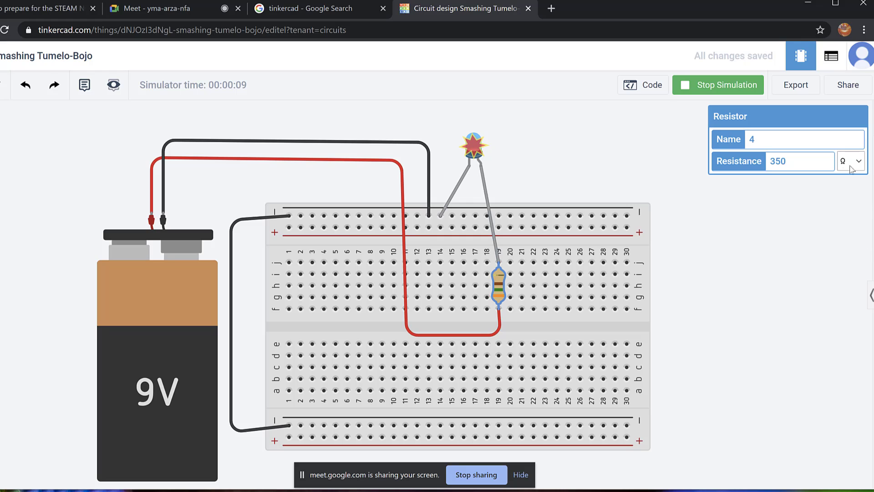
left_click(820, 166)
key("BackSpace")
key("BackSpace")
type("100")
left_click(791, 287)
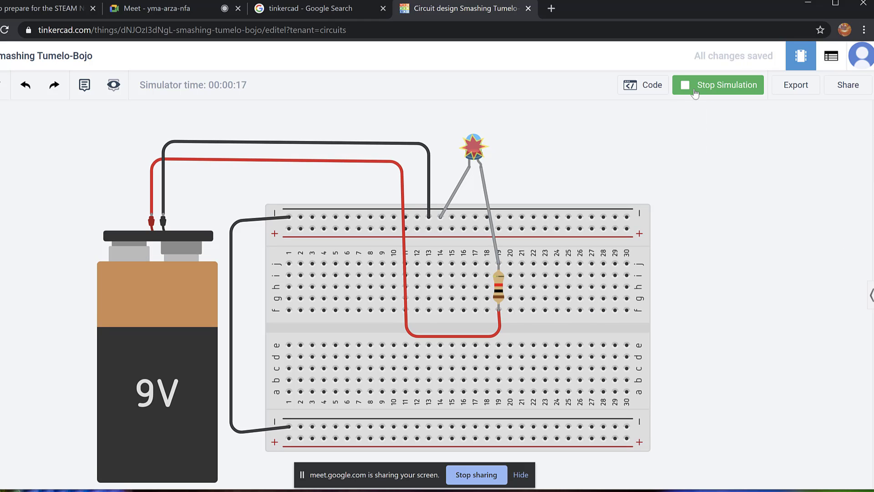
Restart the simulation and inspect the resistor and 9V battery.
left_click(719, 86)
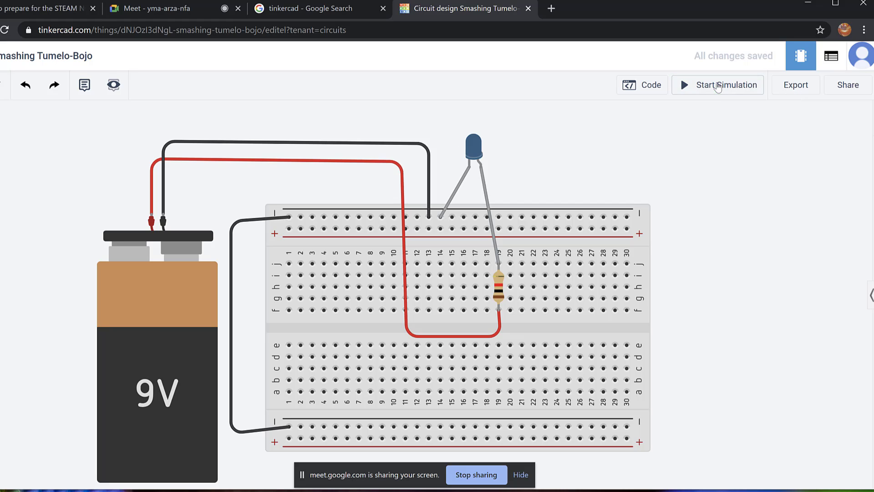
left_click(718, 92)
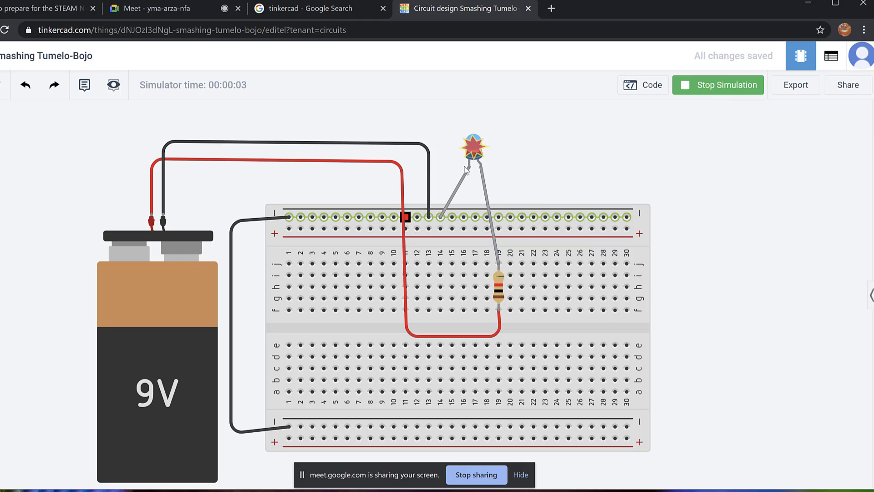
mouse_move(482, 150)
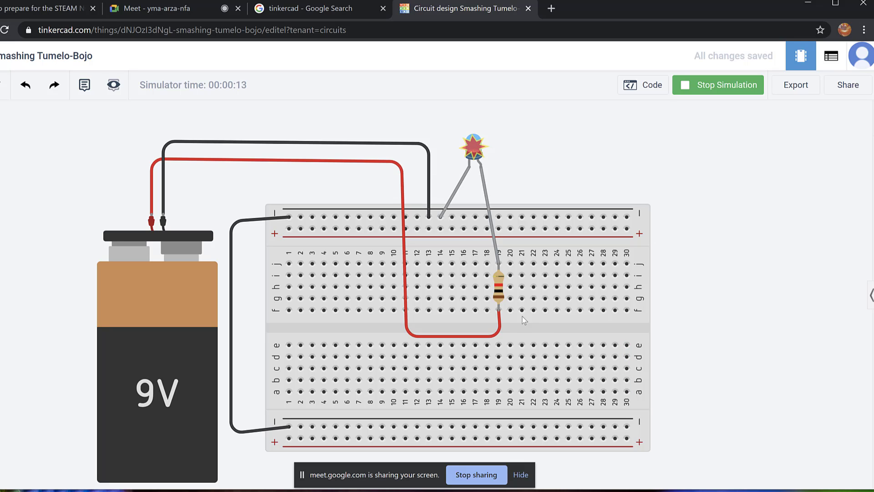
left_click(504, 292)
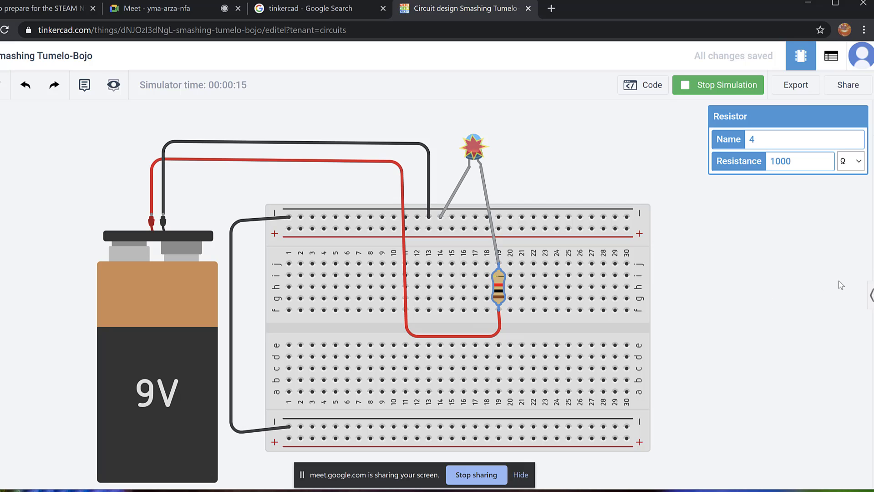
left_click(163, 310)
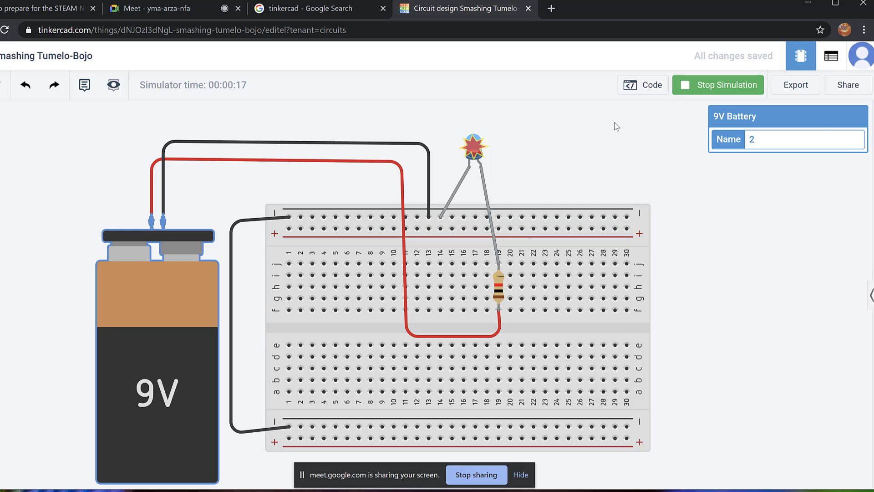
left_click(611, 160)
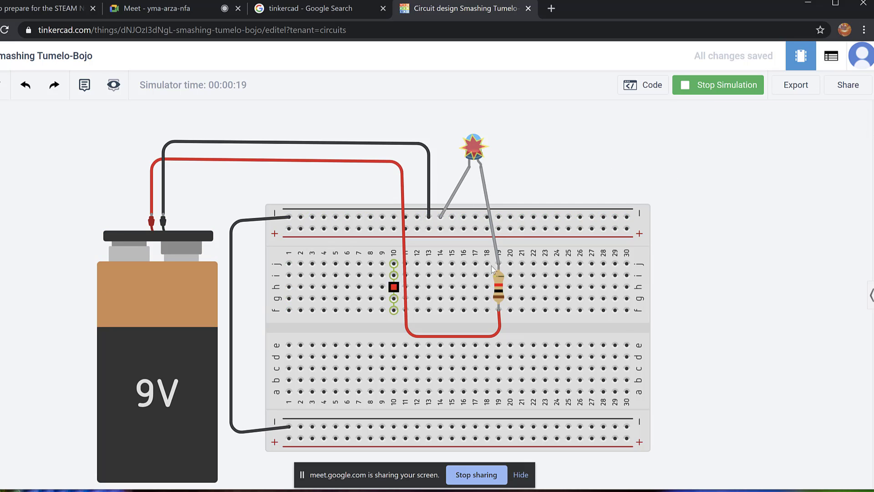
Delete the old battery with its wires and place a new upright 9V battery left of the breadboard.
left_click(164, 301)
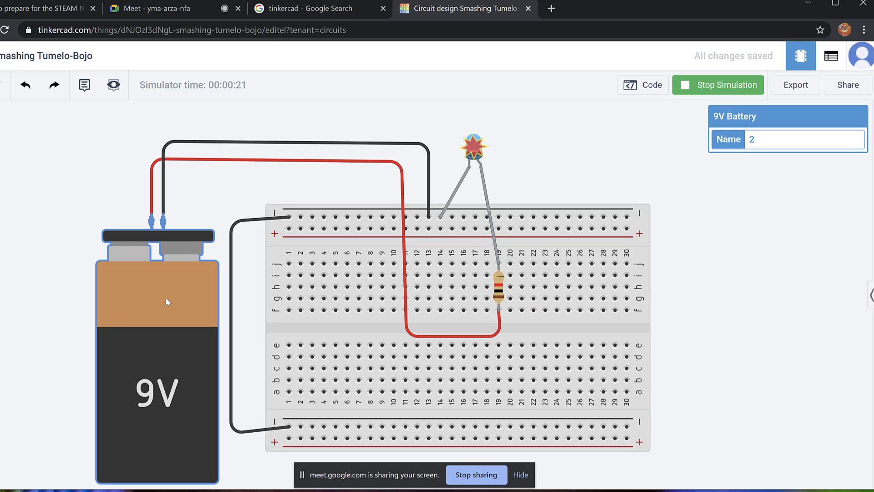
key("Delete")
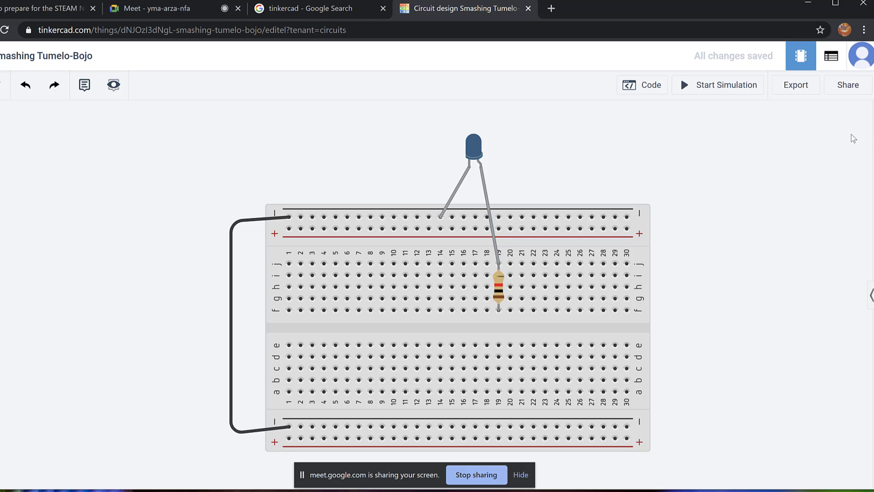
left_click(871, 296)
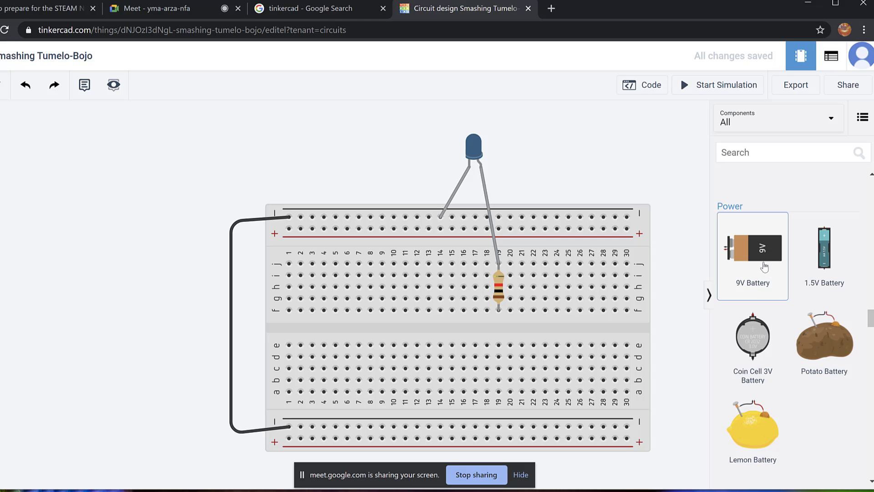
left_click_drag(767, 268, 39, 330)
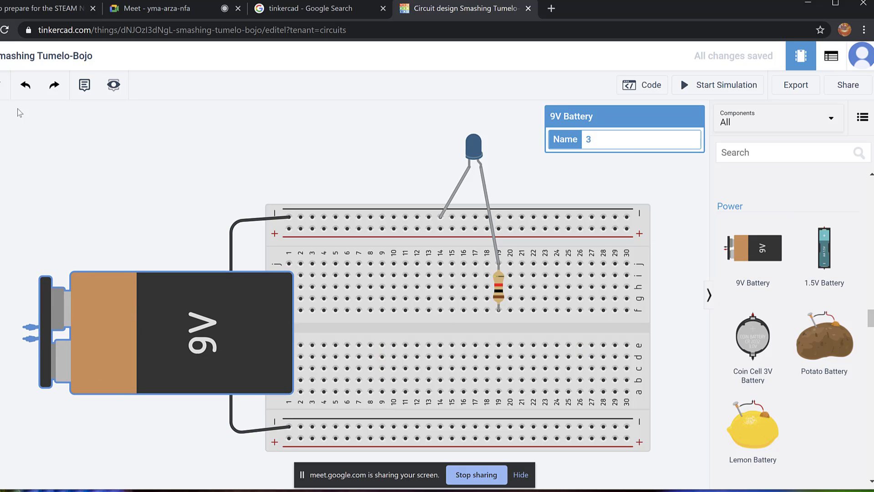
key("r")
key("r")
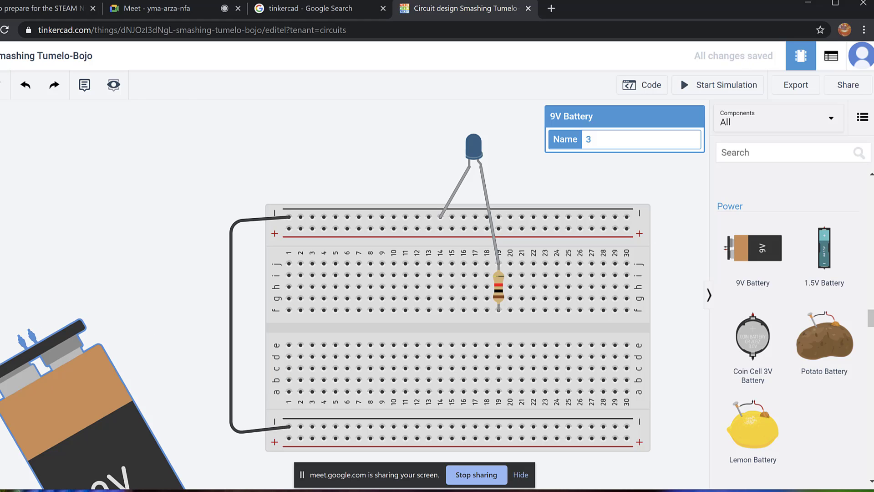
key("r")
left_click_drag(25, 427, 119, 316)
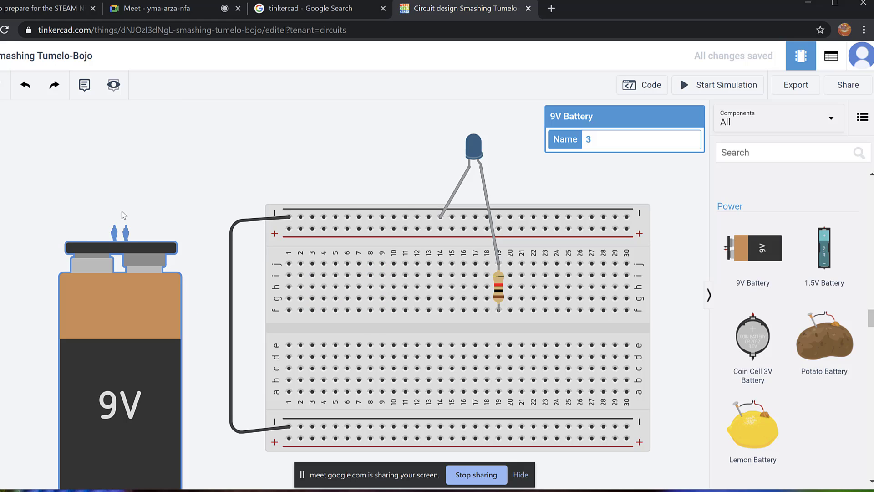
Route a wire from the battery's positive terminal over the breadboard, then cancel it.
left_click(114, 225)
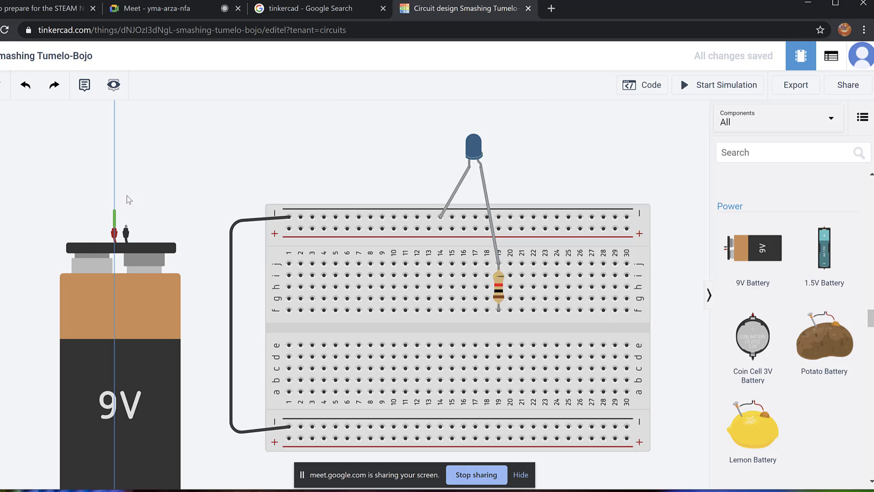
left_click(135, 186)
left_click(303, 175)
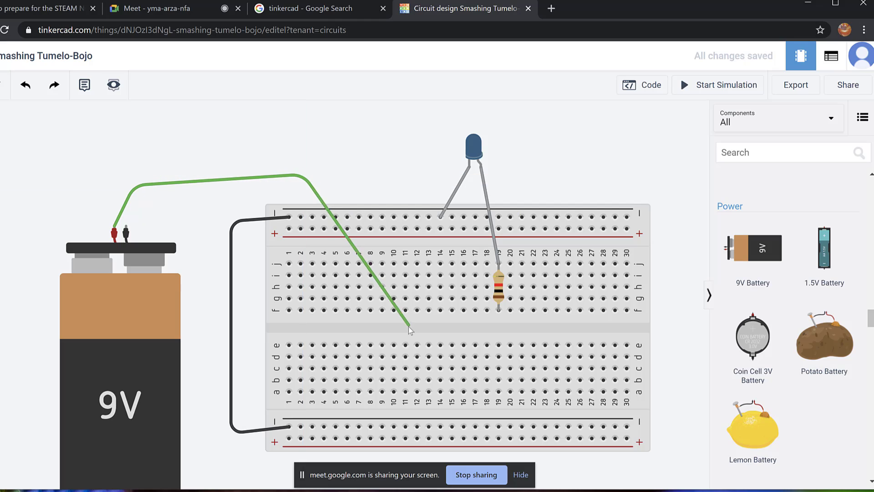
left_click(356, 327)
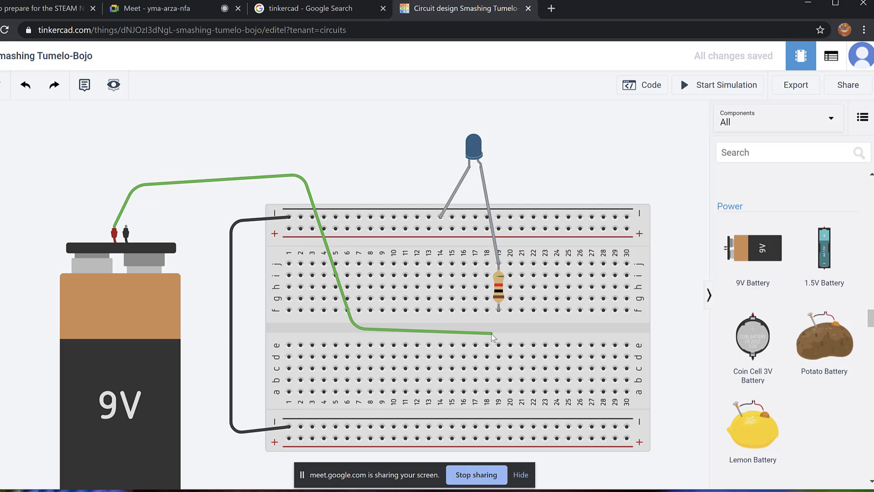
left_click(463, 329)
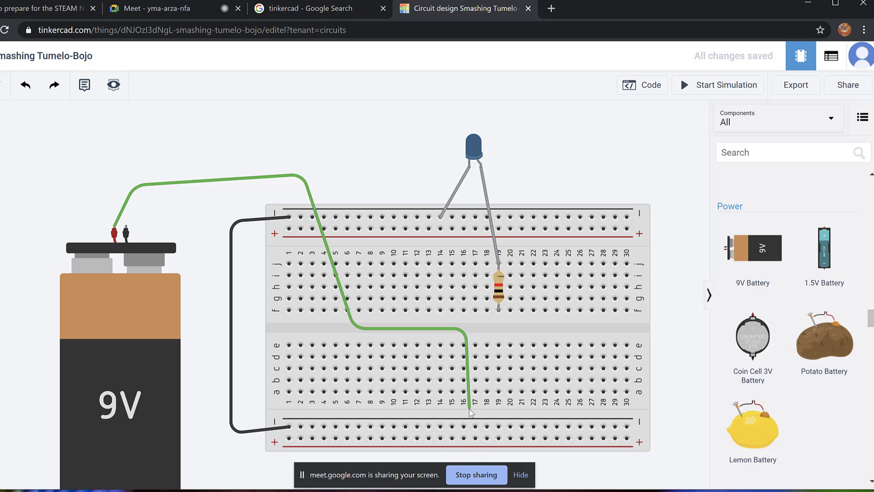
key("Escape")
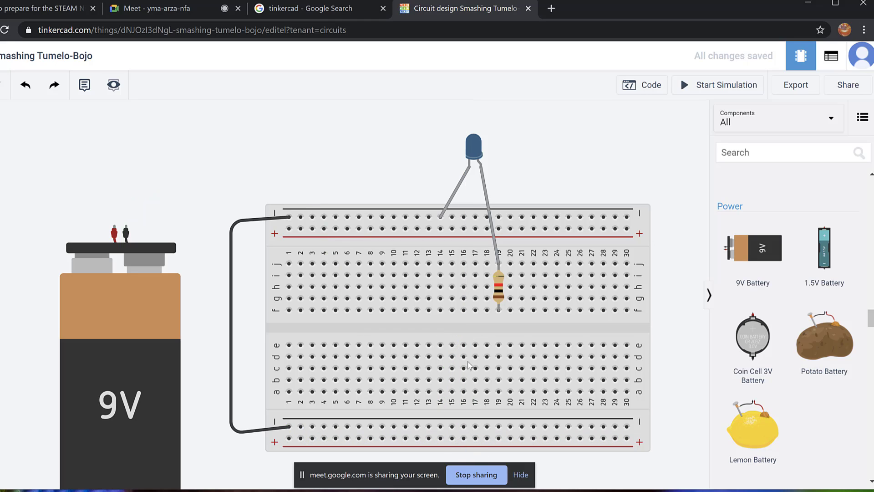
Set the resistor across the centre gap in column 19 and begin a wire at the battery's red terminal.
left_click(500, 290)
left_click_drag(499, 290, 502, 323)
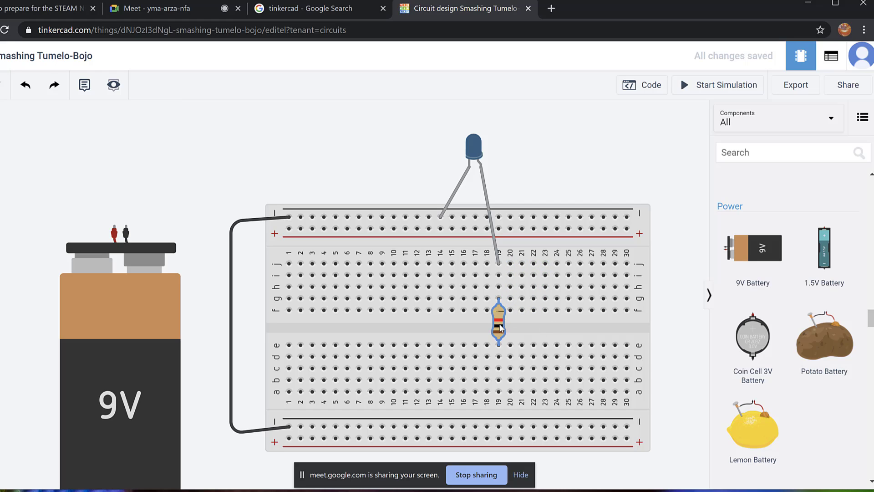
left_click_drag(501, 312, 504, 296)
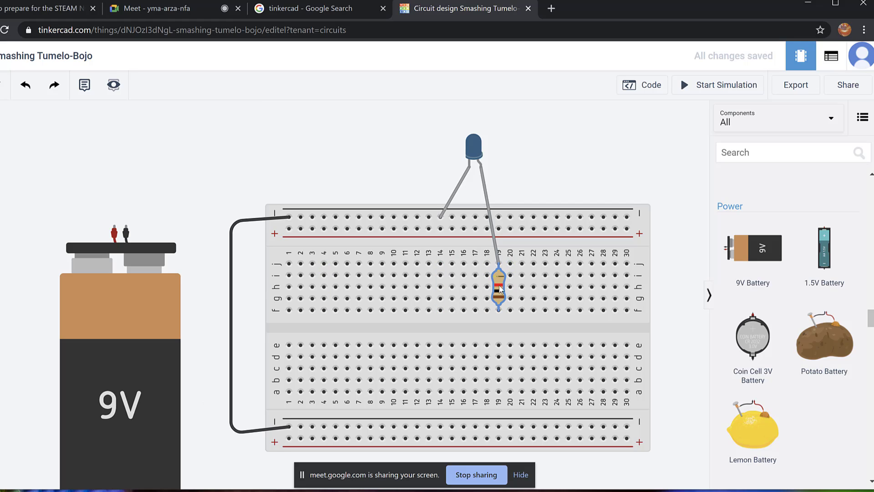
left_click_drag(501, 291, 500, 331)
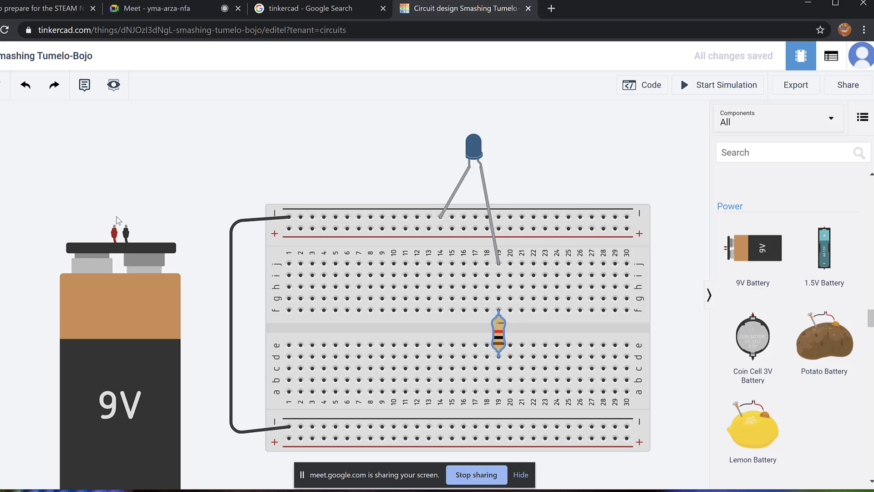
left_click(114, 231)
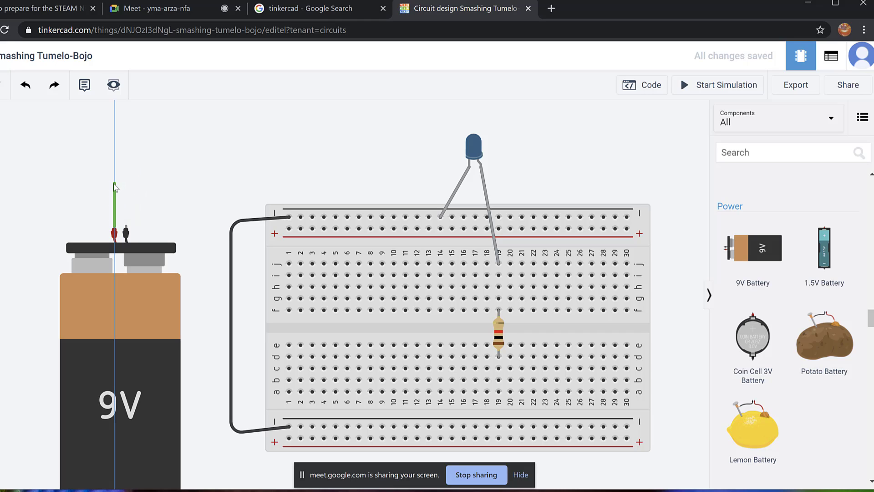
Route the wire over the breadboard to hole a19 and straighten its upper corners.
left_click(114, 183)
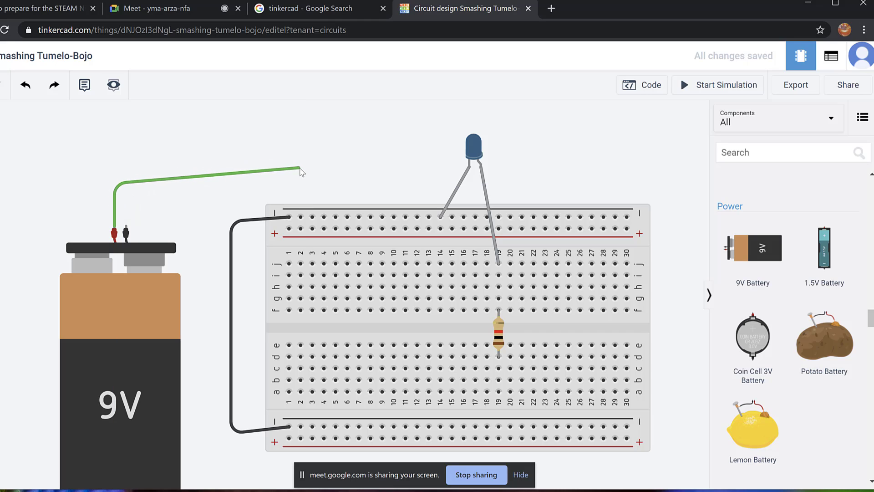
left_click(296, 169)
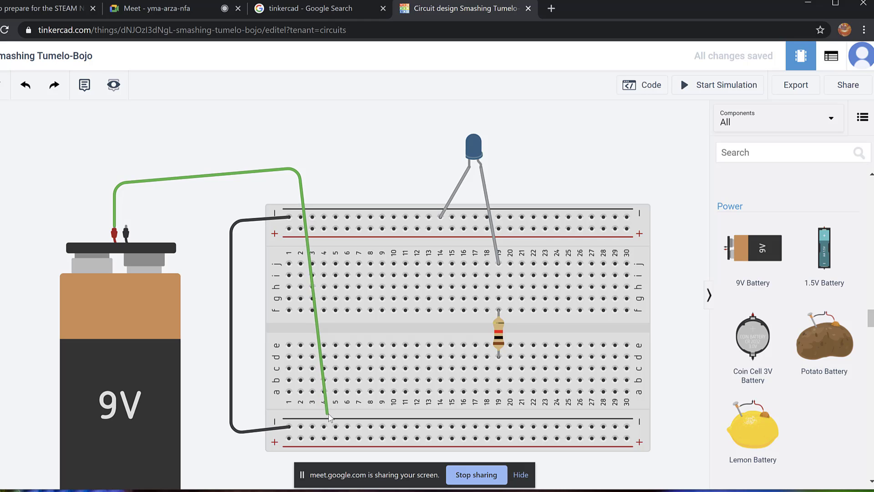
left_click(326, 412)
left_click(487, 390)
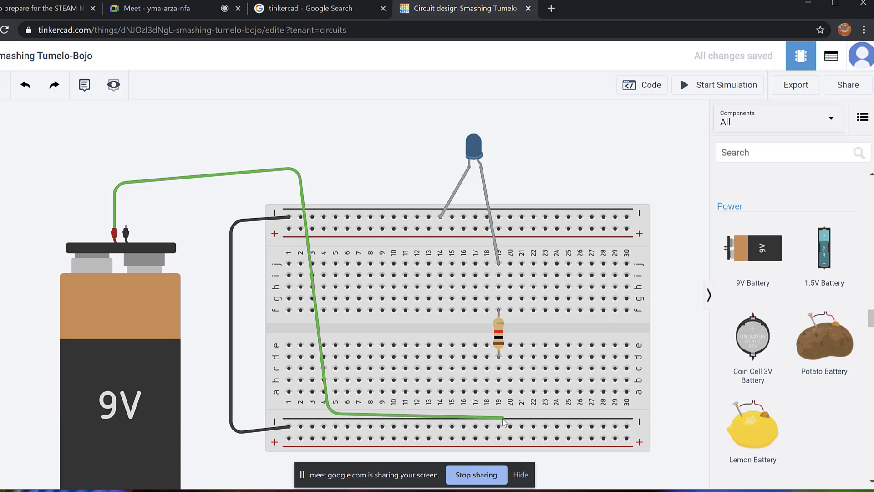
left_click(498, 392)
left_click(498, 391)
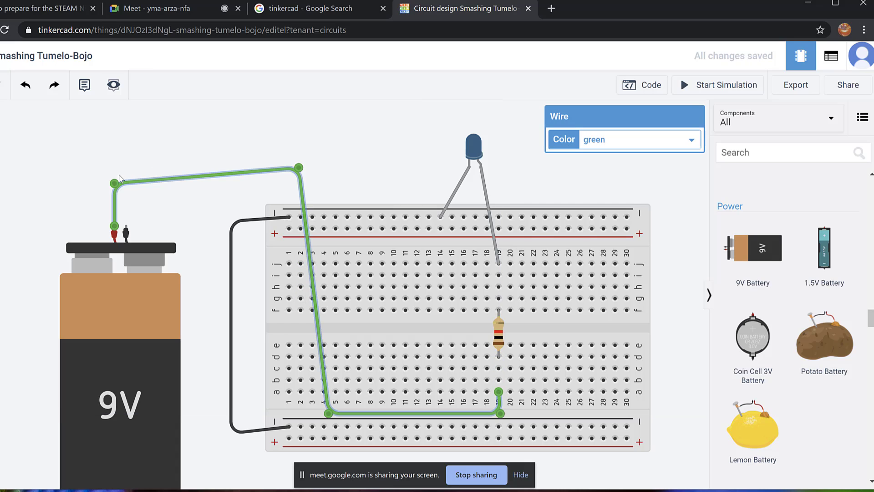
left_click_drag(115, 183, 118, 168)
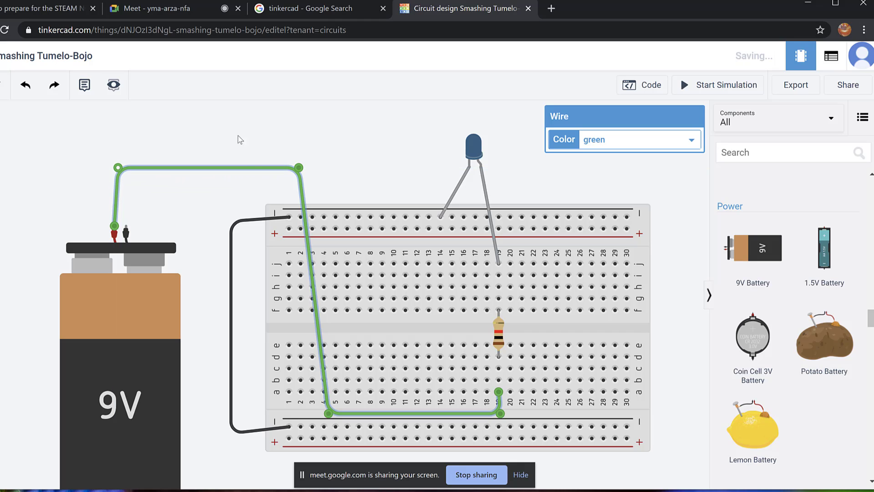
left_click_drag(300, 168, 329, 168)
Make the new battery wire red.
left_click(692, 141)
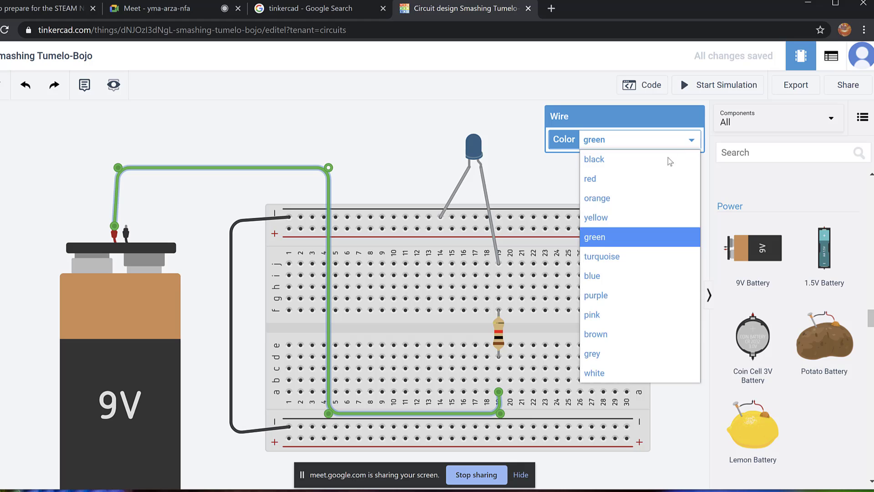
left_click(656, 178)
left_click(404, 140)
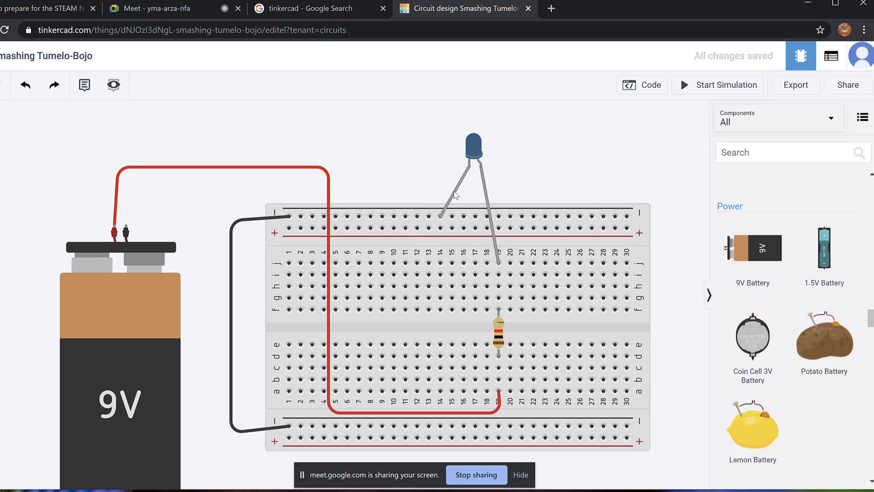
Draw a wire from the top negative rail, bending above the LED, to the battery's negative terminal.
left_click(429, 217)
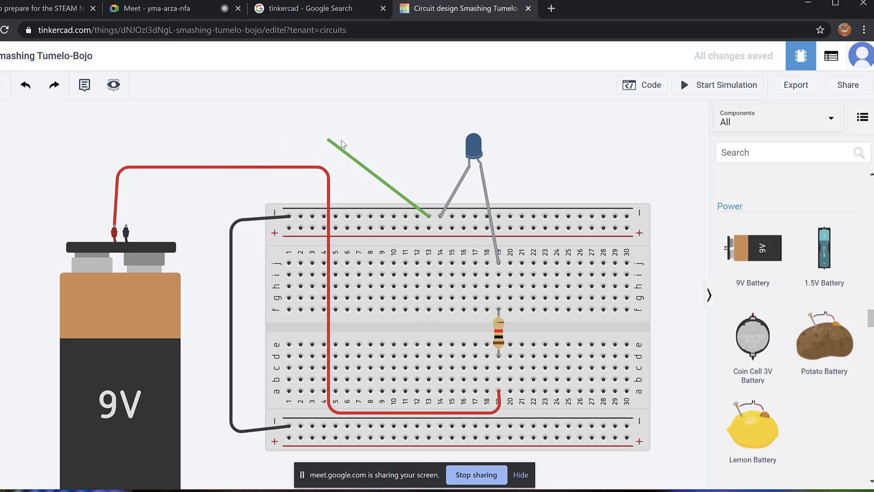
left_click(402, 152)
left_click(197, 135)
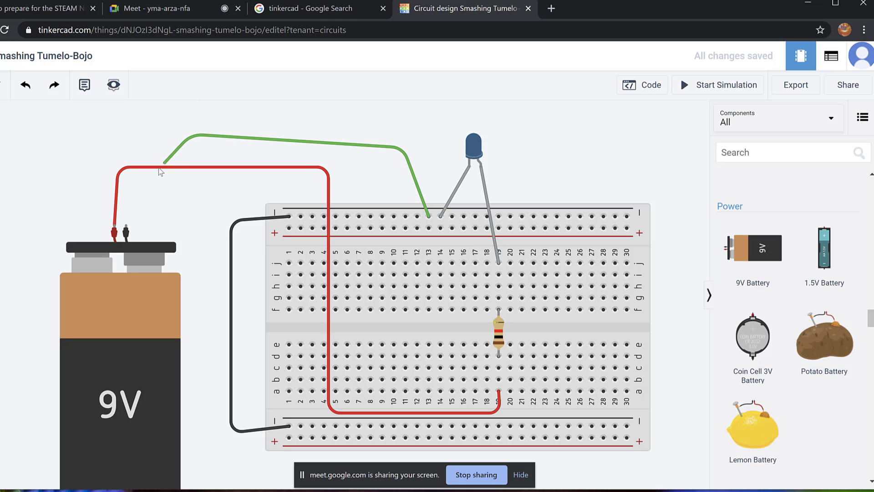
left_click(126, 226)
Reroute the new wire's corner above the battery and set its color to black.
left_click(194, 134)
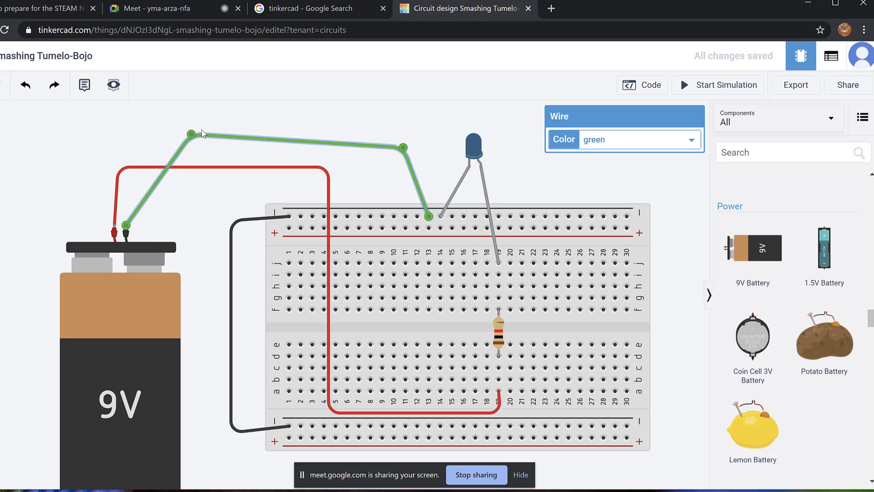
left_click_drag(191, 136, 135, 144)
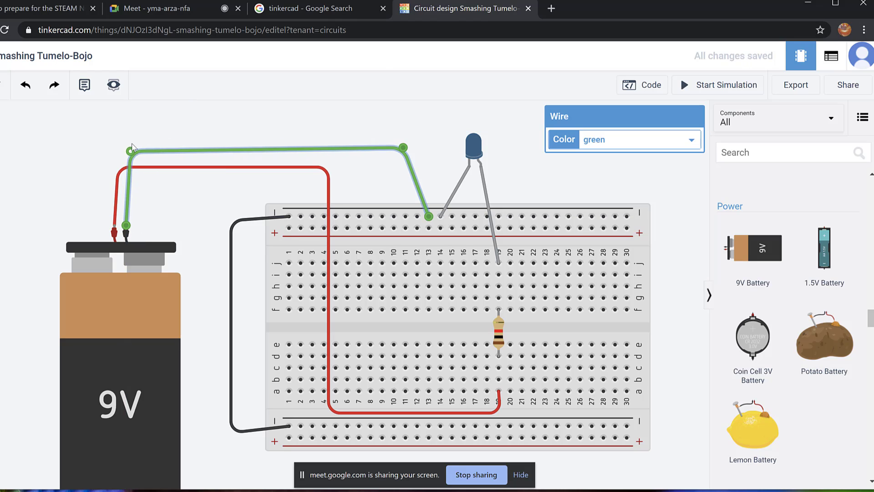
left_click_drag(408, 143, 442, 152)
left_click(406, 156)
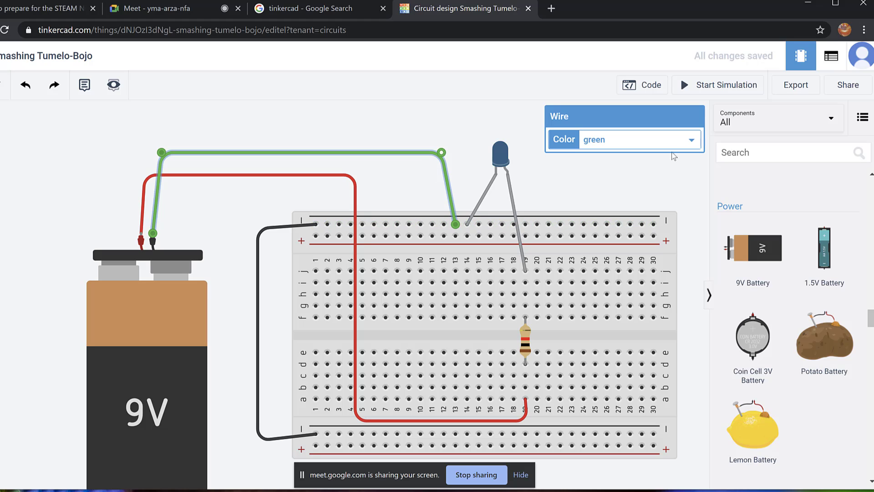
left_click(694, 139)
left_click(632, 157)
left_click(415, 126)
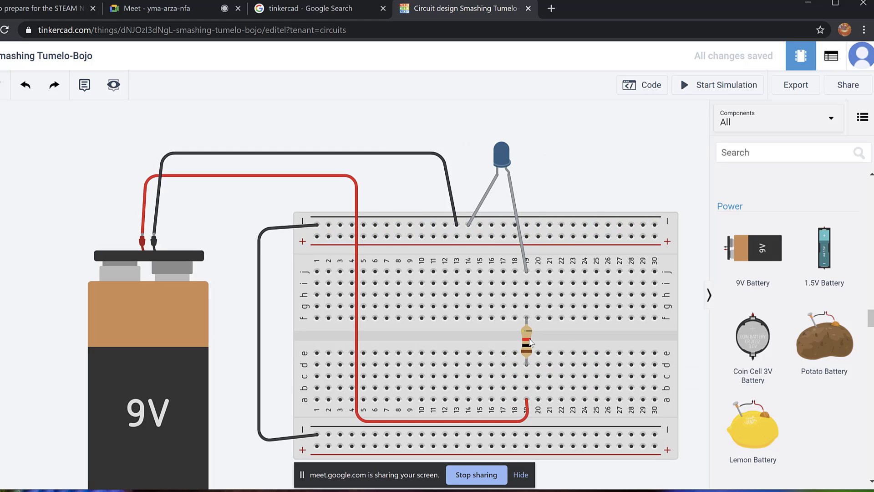
left_click(529, 344)
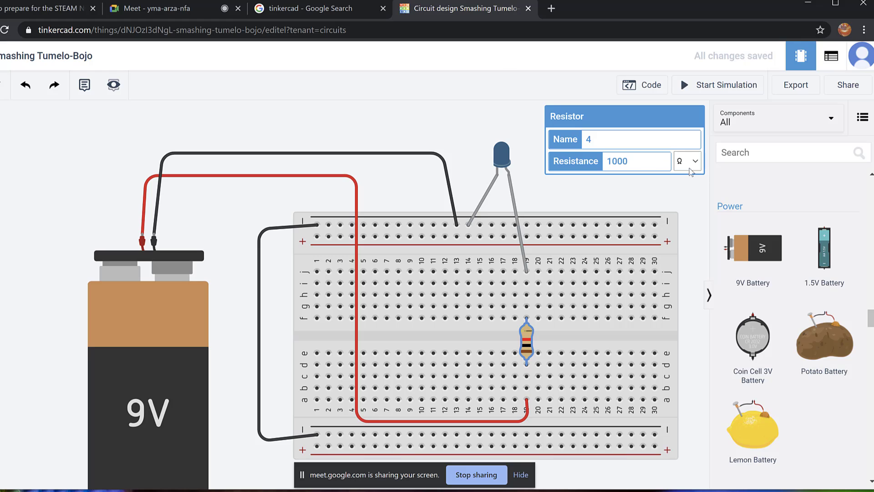
Run the circuit simulation, stopping and restarting it a couple of times.
left_click(414, 121)
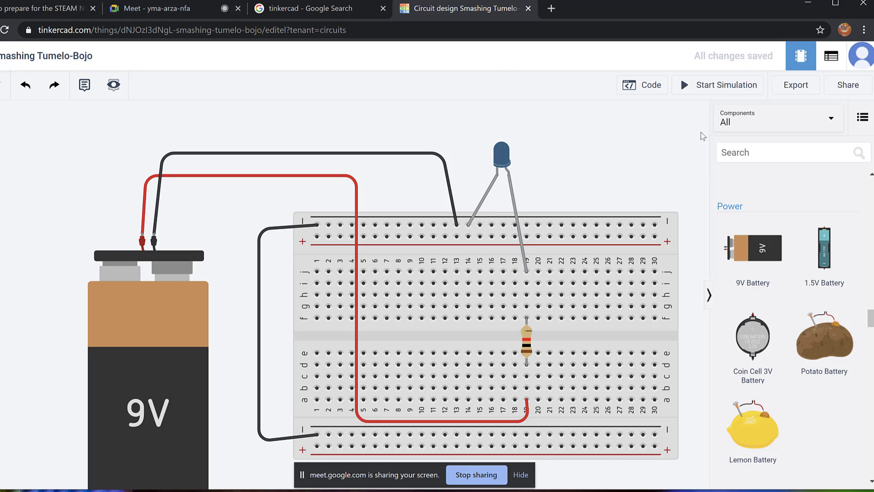
left_click(716, 88)
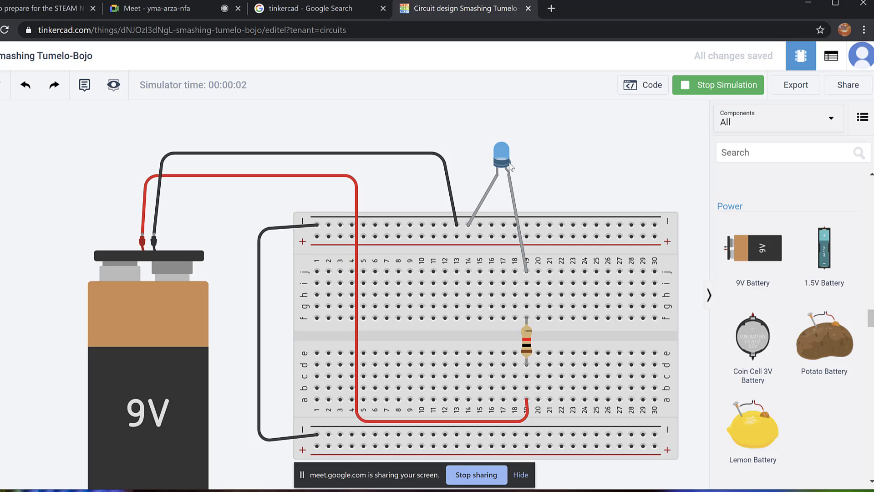
left_click(732, 89)
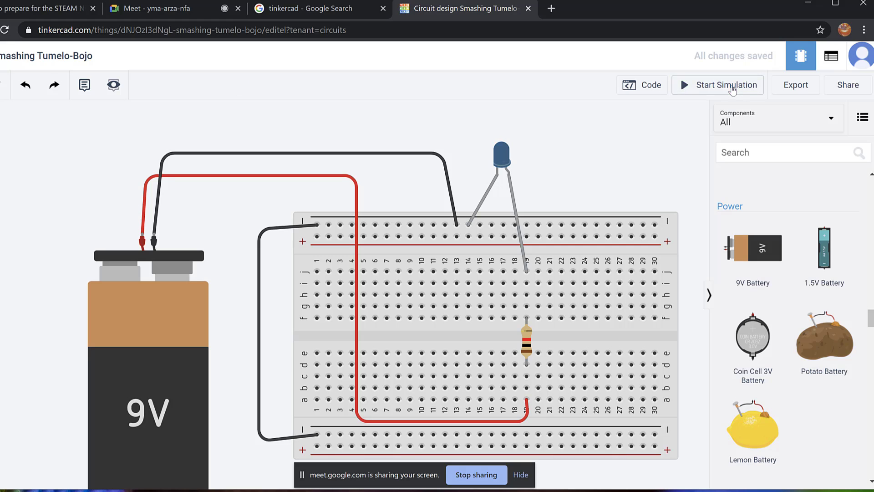
left_click(733, 89)
left_click(733, 89)
left_click(733, 89)
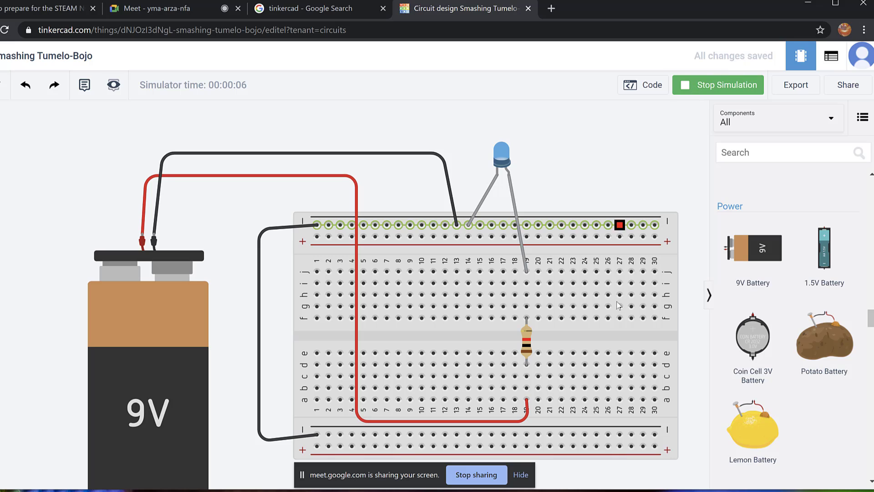
Change the resistor's Resistance to 350 Ω and restart the simulation to light the blue LED.
left_click(526, 341)
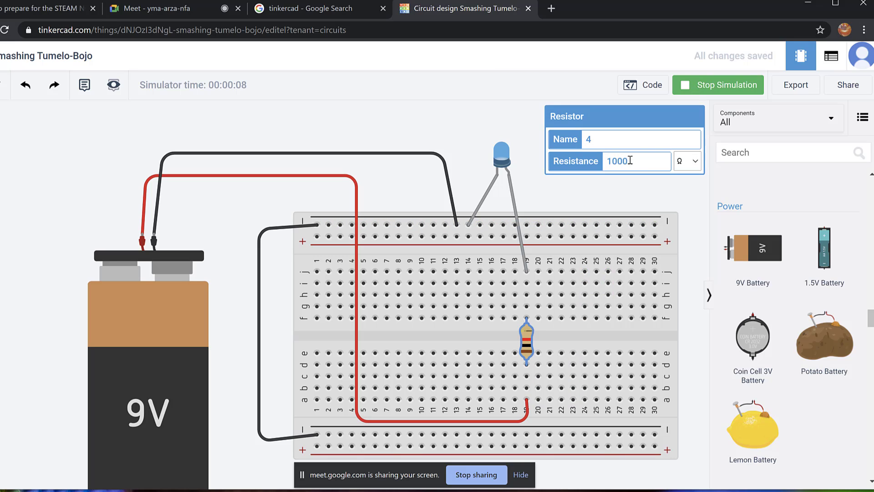
left_click(643, 161)
key("BackSpace")
key("BackSpace")
key("BackSpace")
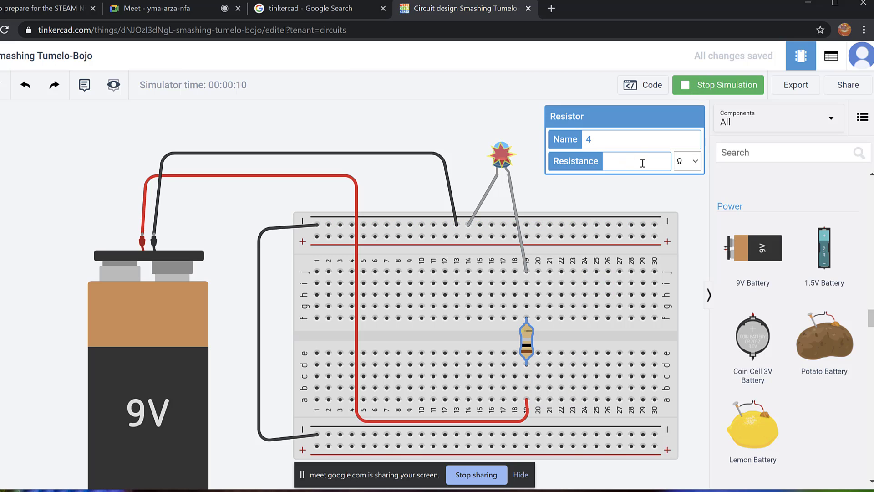
type("350")
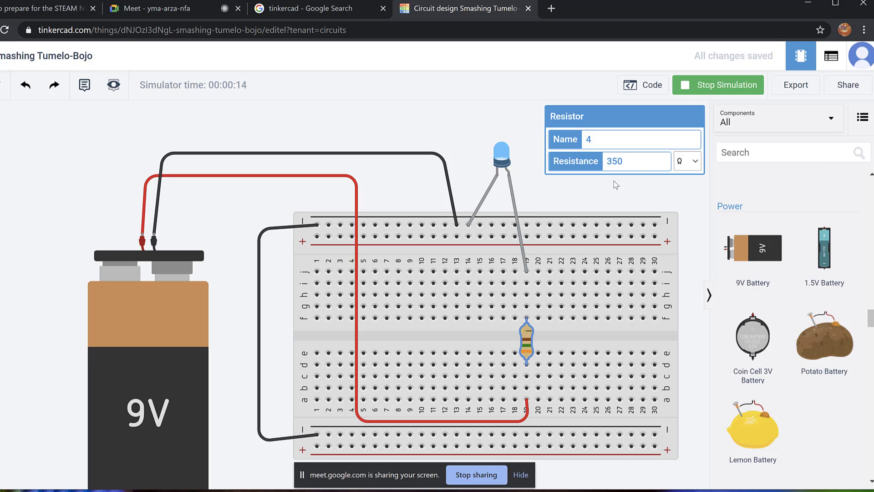
left_click_drag(496, 108, 499, 105)
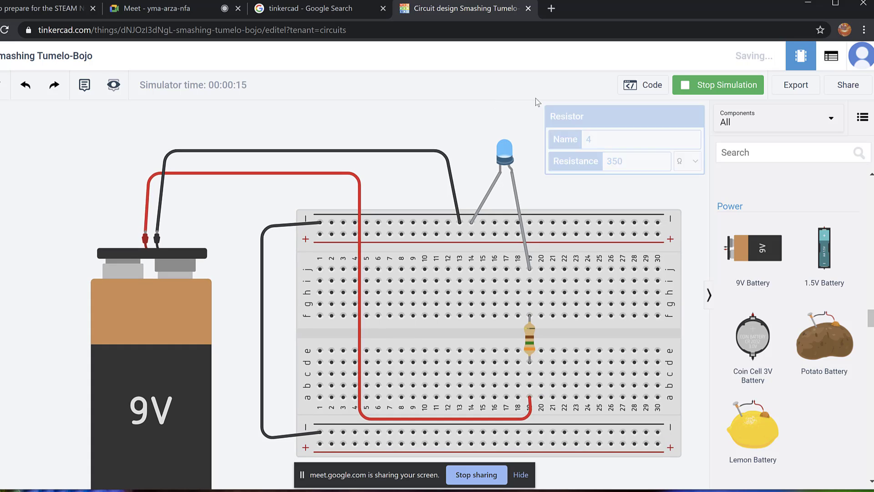
left_click(724, 86)
left_click(722, 88)
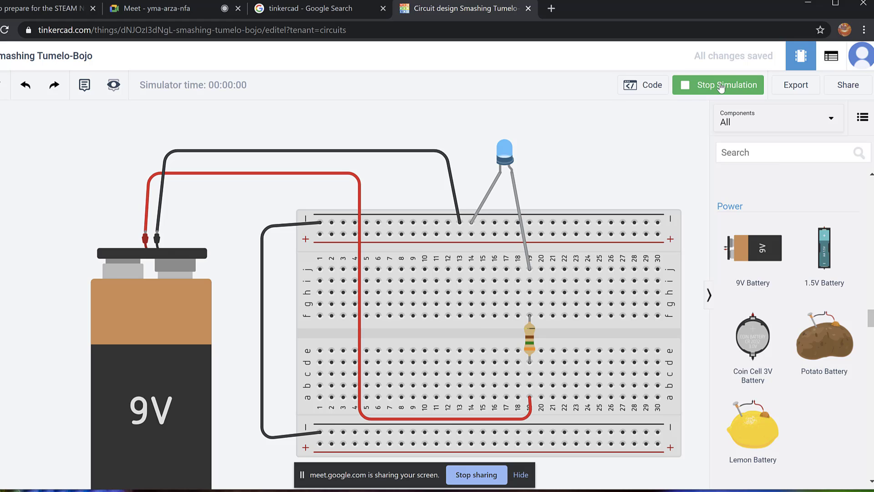
left_click(721, 87)
left_click(724, 88)
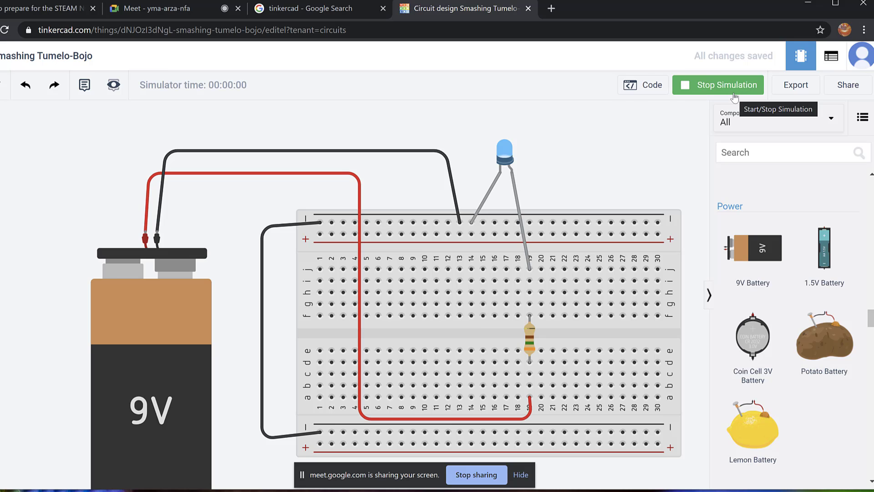
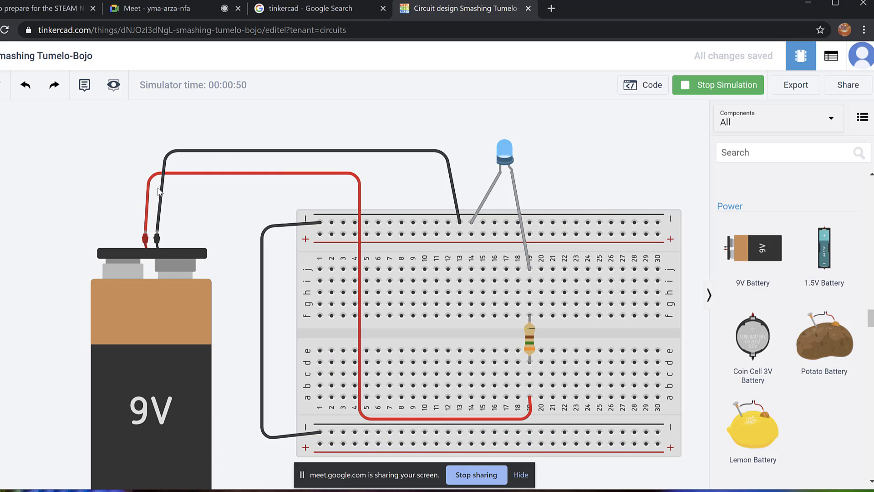
Search the component library for a pushbutton, then clear the search and browse the list.
left_click(775, 152)
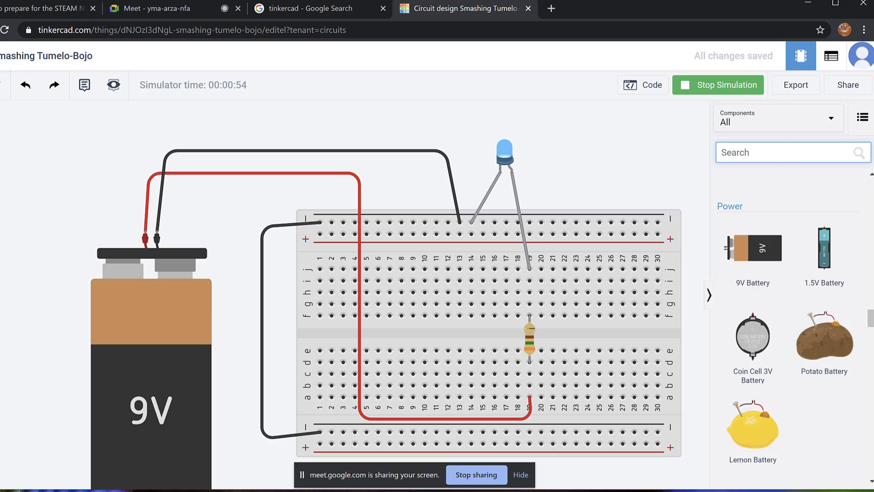
type("pub")
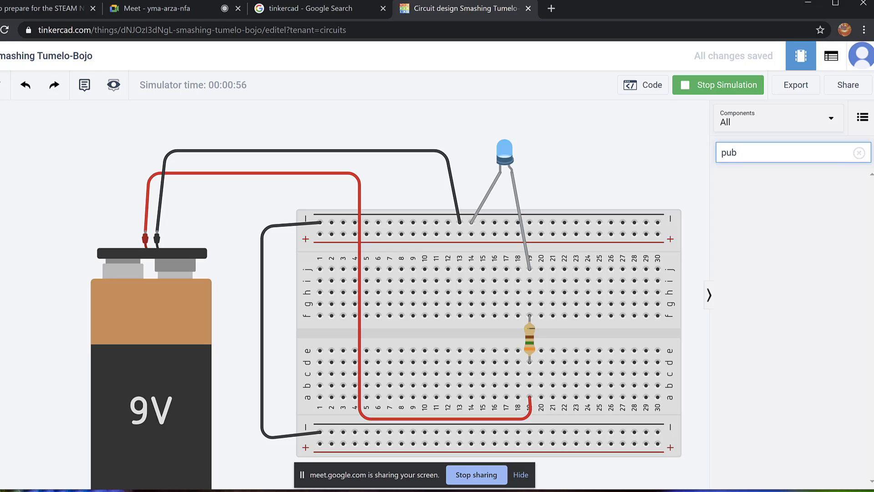
key("BackSpace")
key("BackSpace")
type("sh")
key("BackSpace")
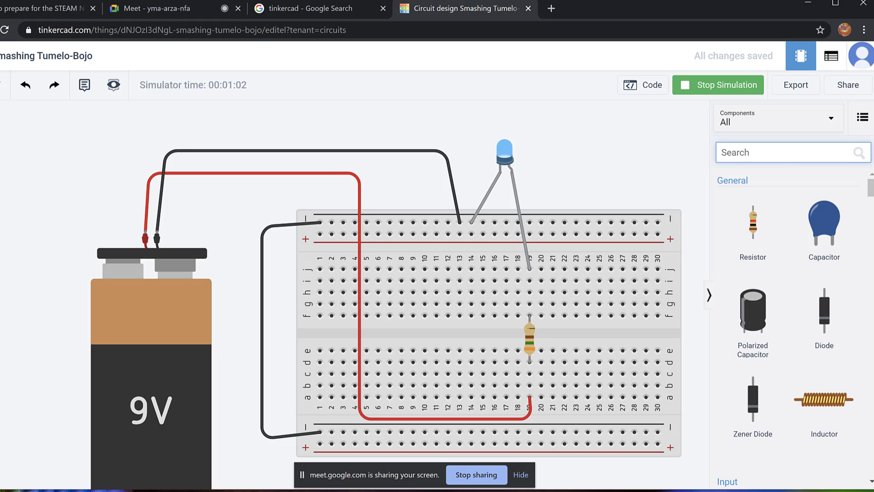
scroll(792, 319, "down", 12)
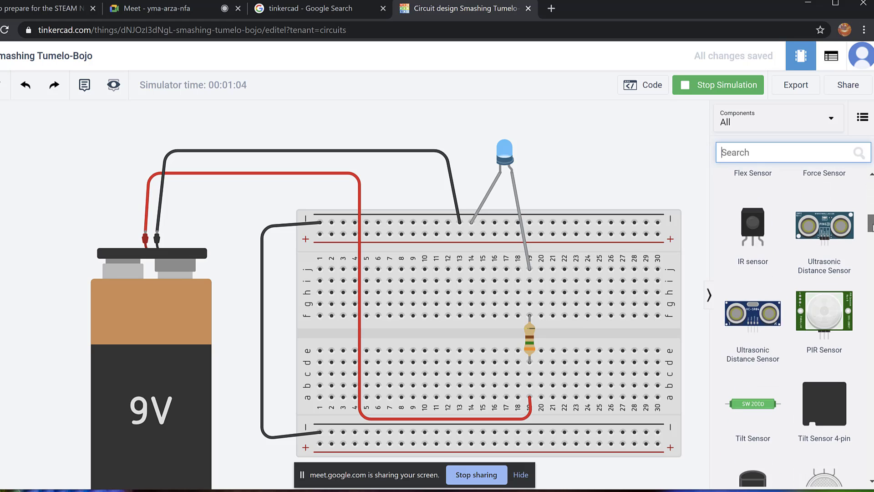
scroll(790, 328, "down", 15)
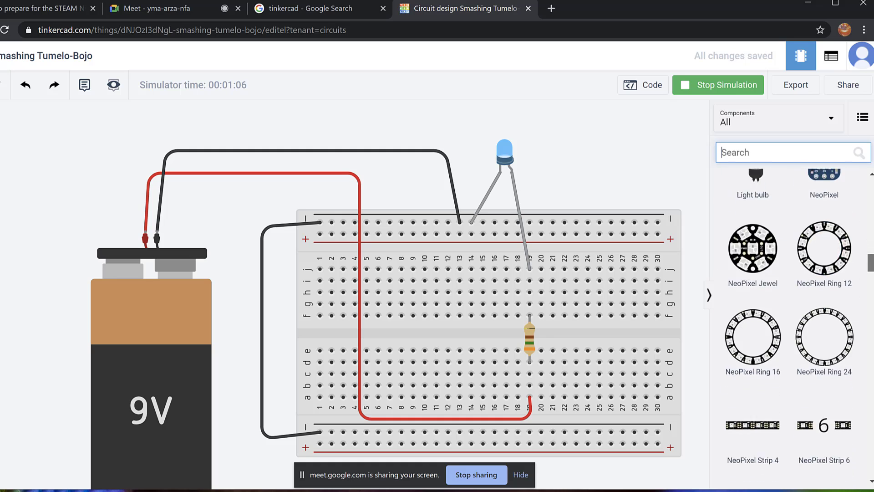
scroll(792, 319, "down", 15)
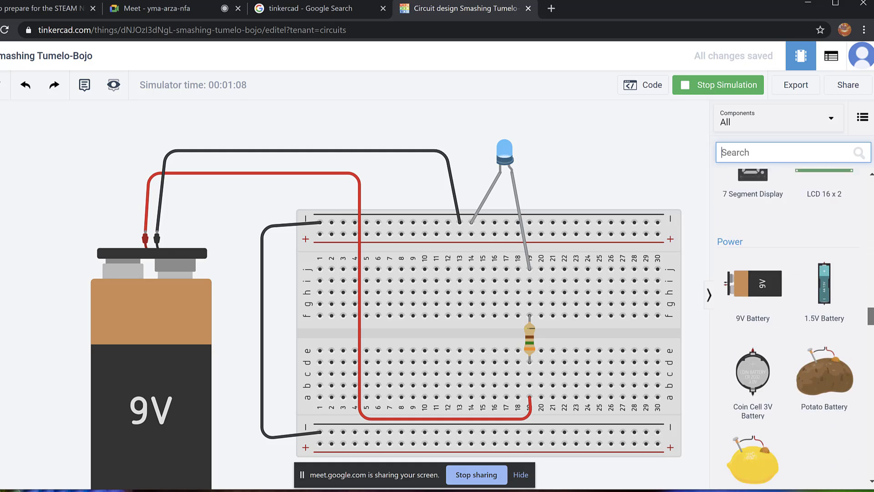
scroll(792, 319, "down", 15)
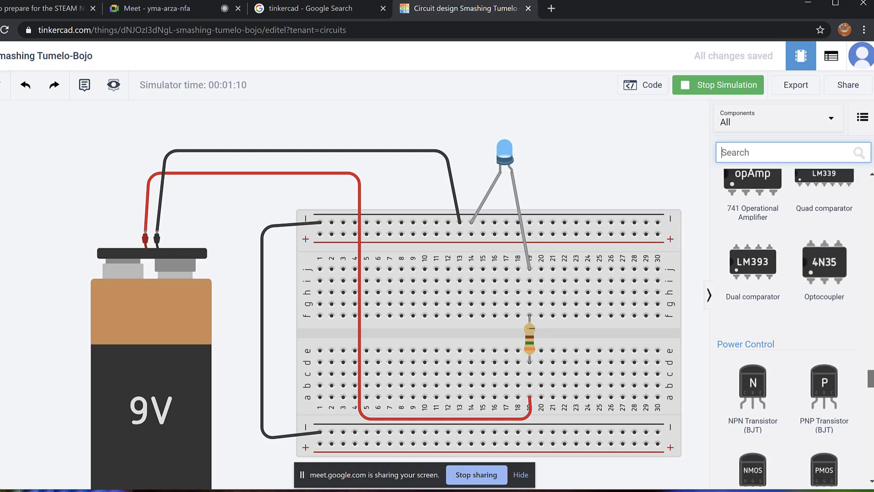
scroll(792, 319, "down", 15)
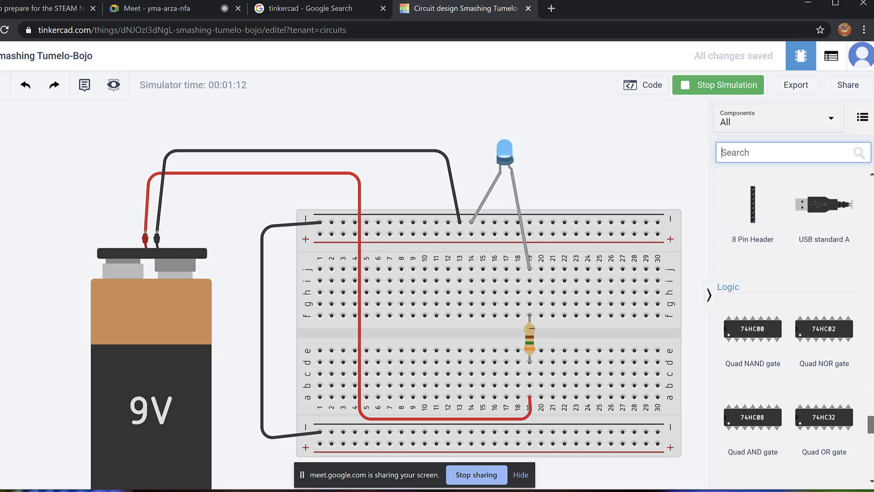
Place a pushbutton across the breadboard's centre gap and move the red wire's end along row a.
left_click_drag(871, 442, 835, 200)
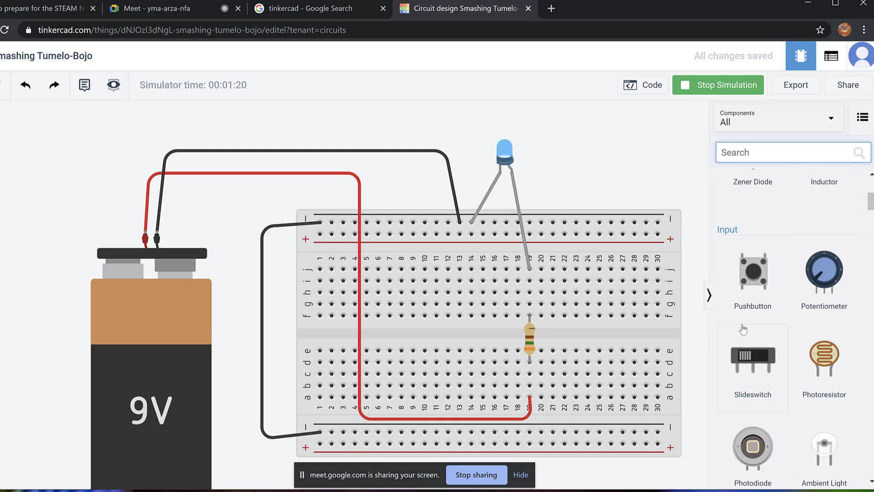
left_click_drag(760, 286, 431, 340)
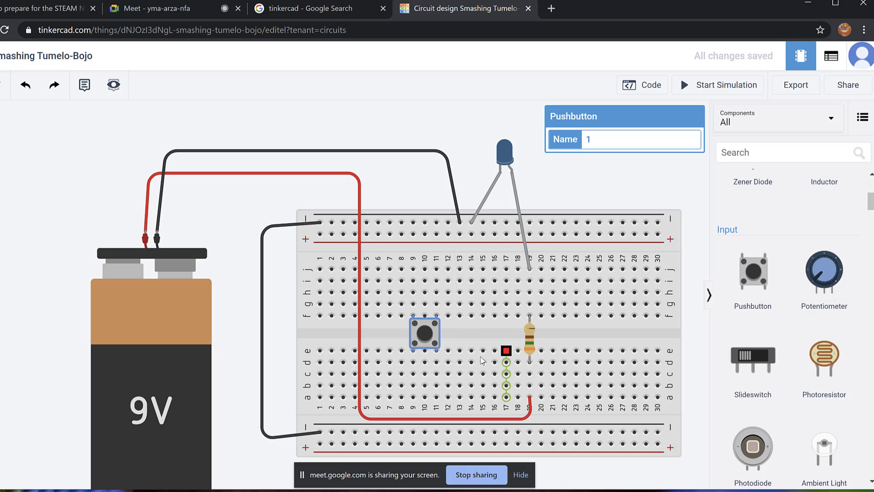
mouse_move(530, 399)
left_mouse_down()
mouse_move(488, 398)
mouse_move(535, 401)
left_mouse_up()
Drop the red wire's end at hole a19, then delete the red battery wire.
left_click(532, 412)
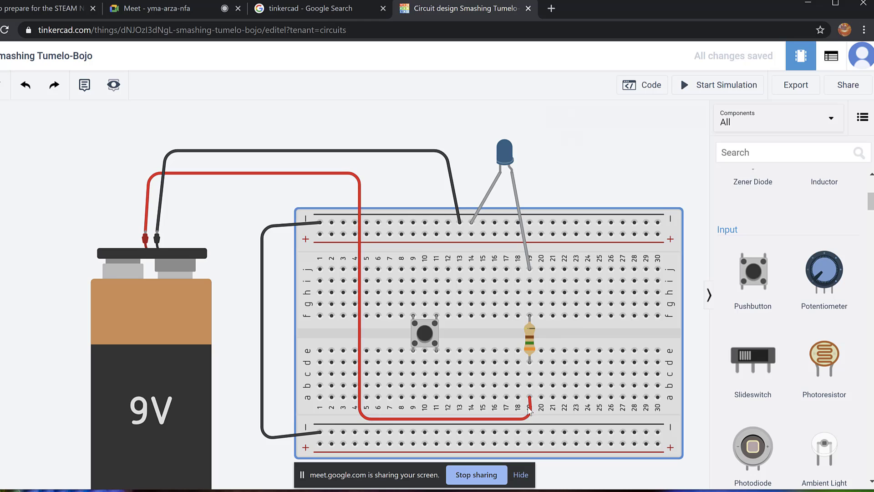
left_click(531, 413)
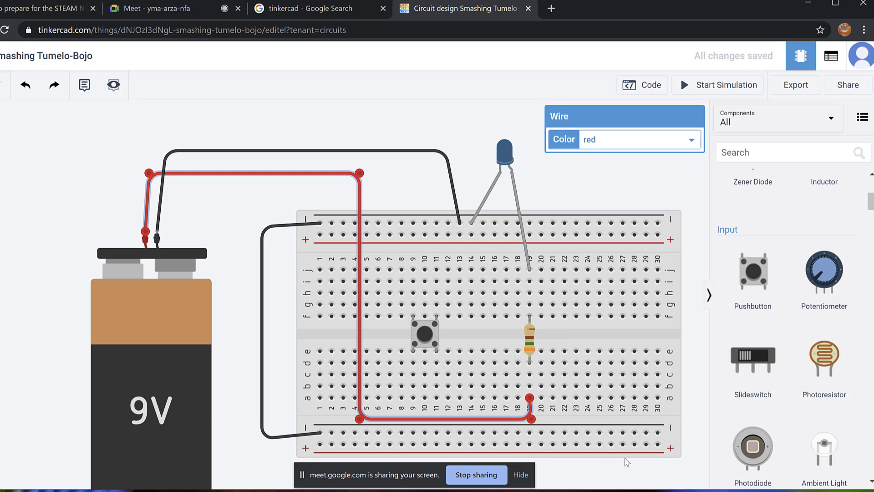
key("Delete")
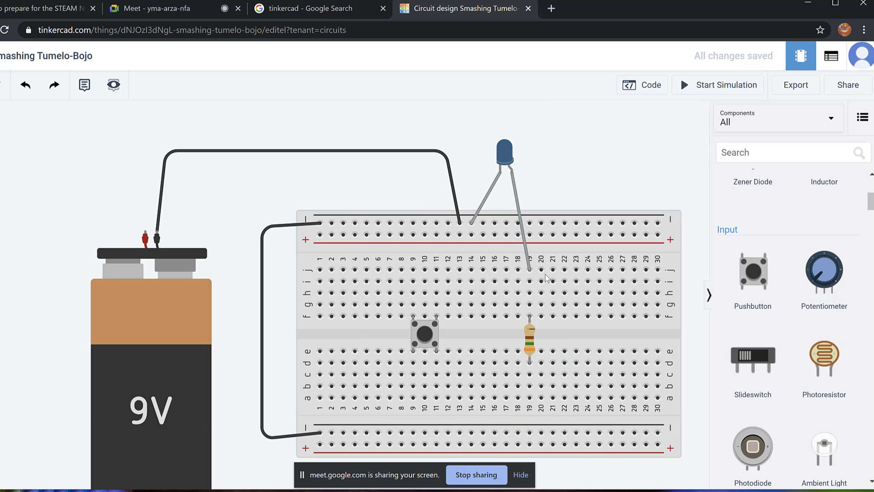
Draw a new bent wire from the battery's positive terminal to column 9 by the pushbutton.
left_click(145, 233)
left_click(149, 193)
left_click(328, 188)
left_click(378, 235)
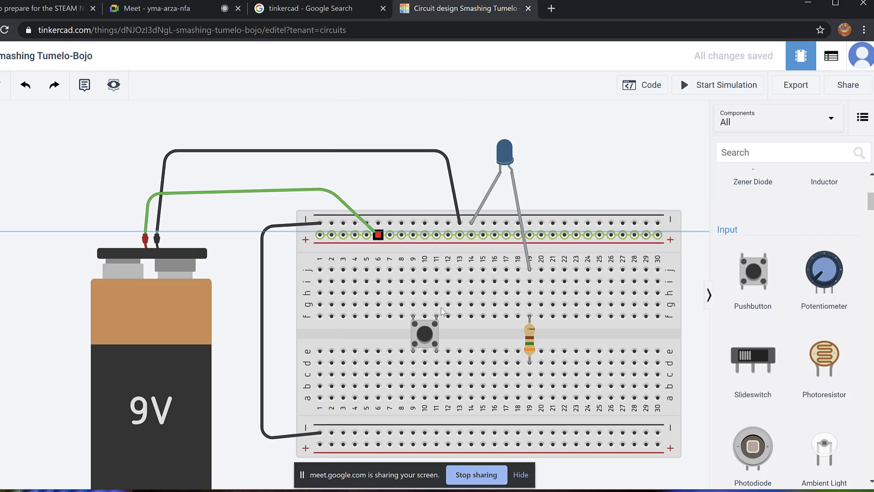
left_click_drag(378, 235, 413, 374)
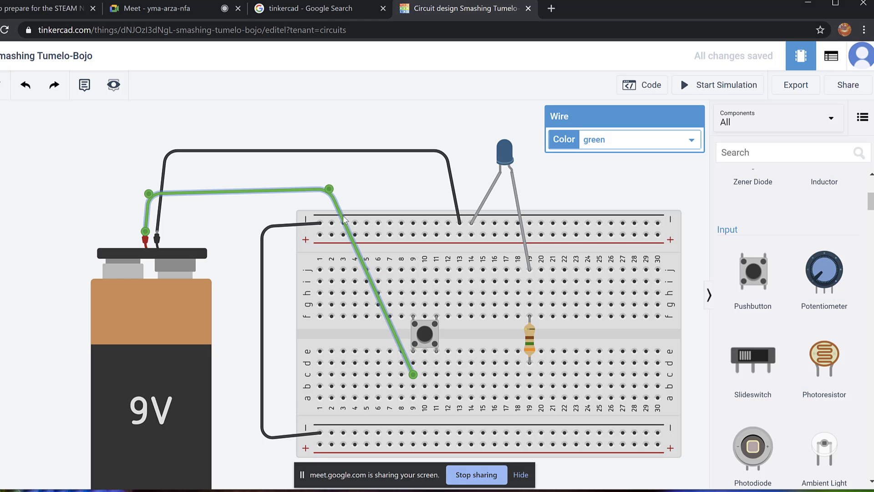
Bend the new wire down to column 2 row c, square its corners, and colour it red.
left_click(385, 320)
left_click(389, 319)
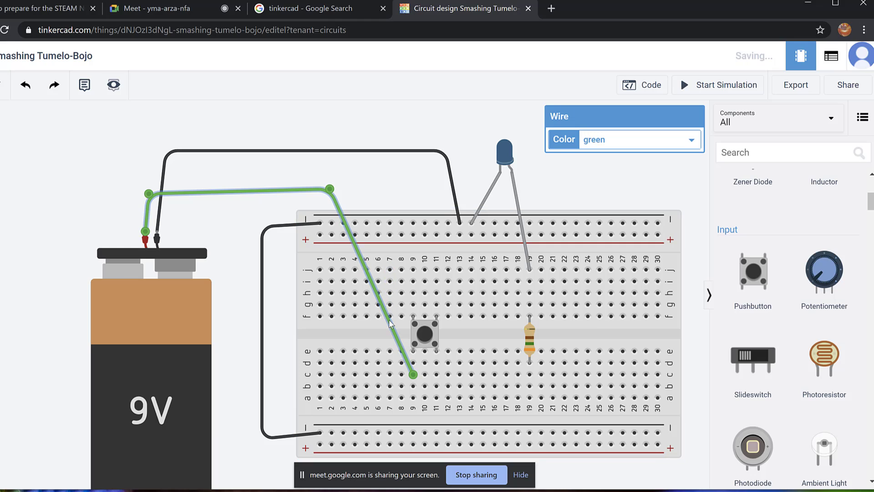
left_click_drag(383, 316, 338, 376)
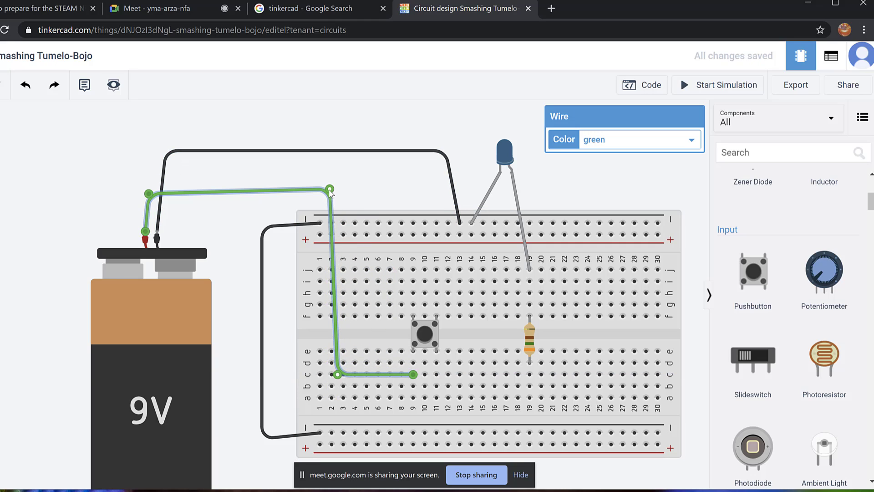
left_click_drag(329, 189, 337, 194)
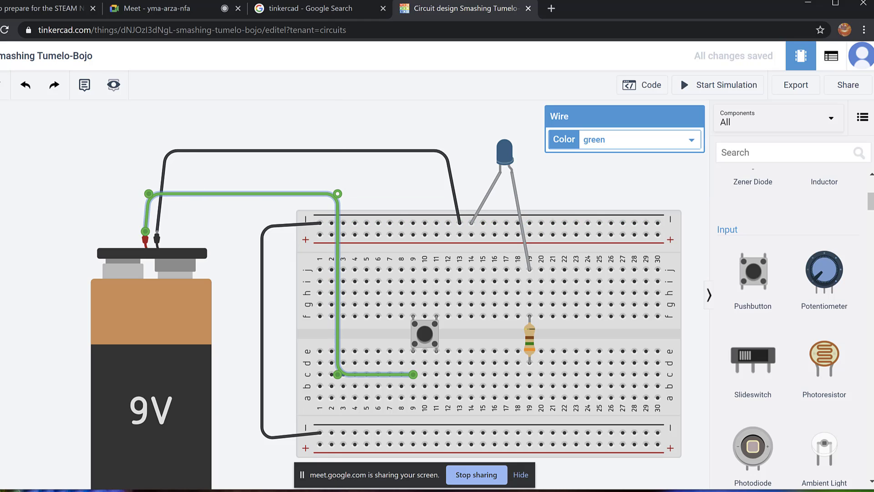
left_click(697, 142)
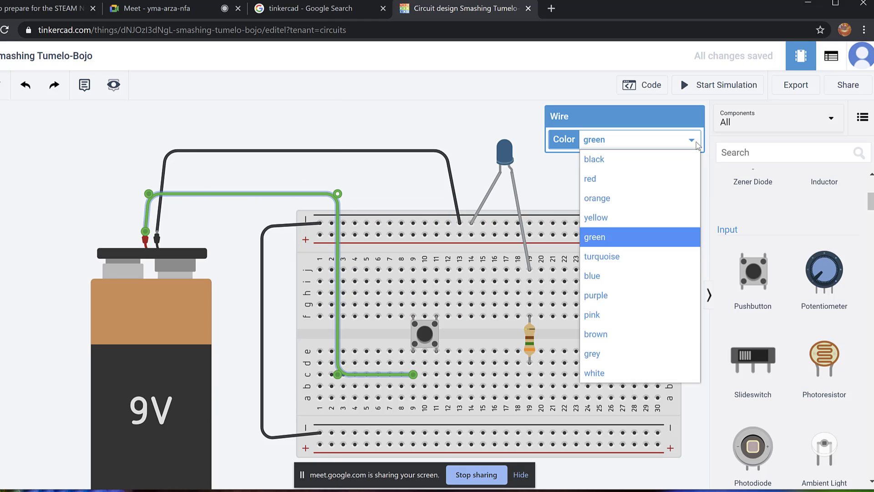
left_click(632, 188)
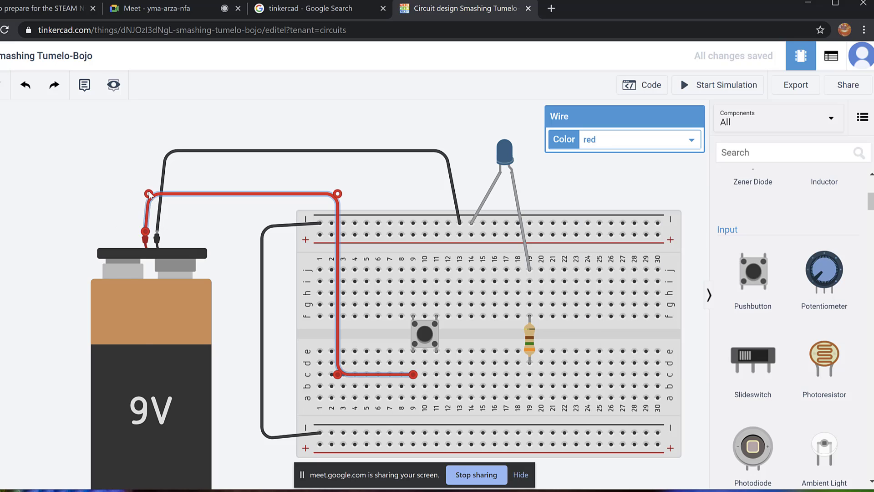
left_click_drag(148, 194, 142, 195)
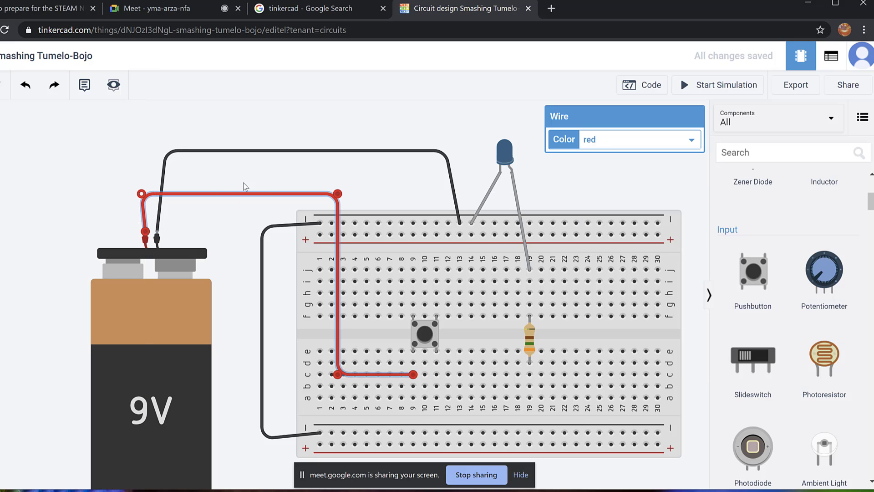
left_click_drag(337, 194, 336, 195)
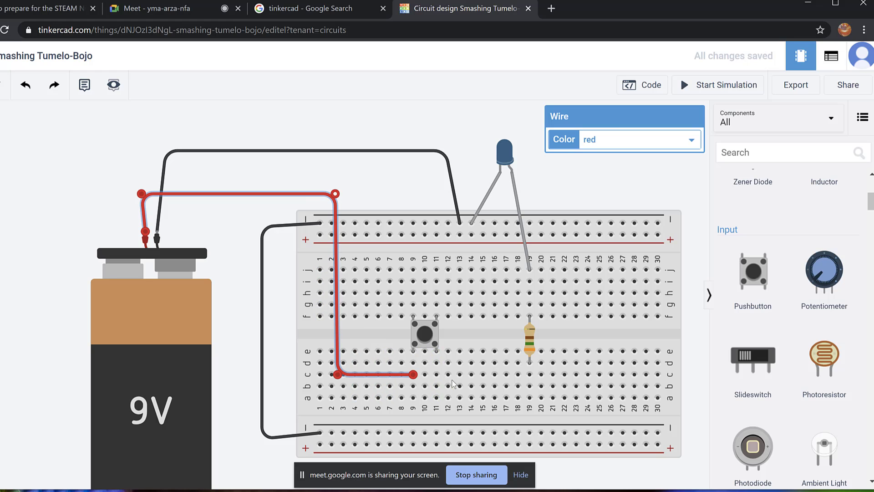
Draw a diagonal wire from hole g9 to hole b19 and colour it red.
scroll(448, 398, "up", 1)
scroll(450, 398, "up", 6)
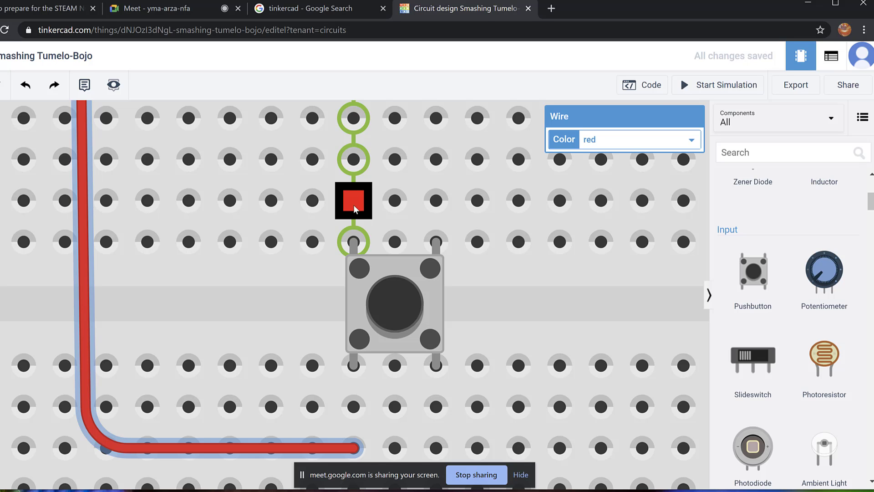
scroll(353, 204, "down", 3)
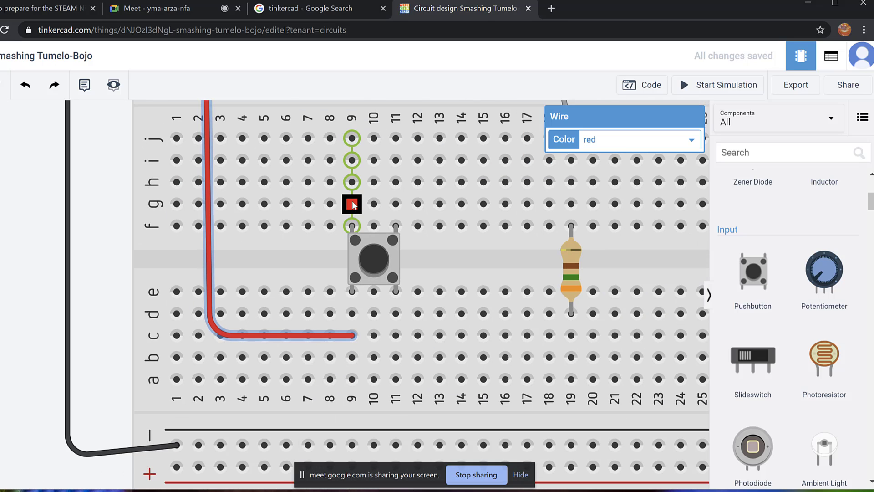
left_click(353, 204)
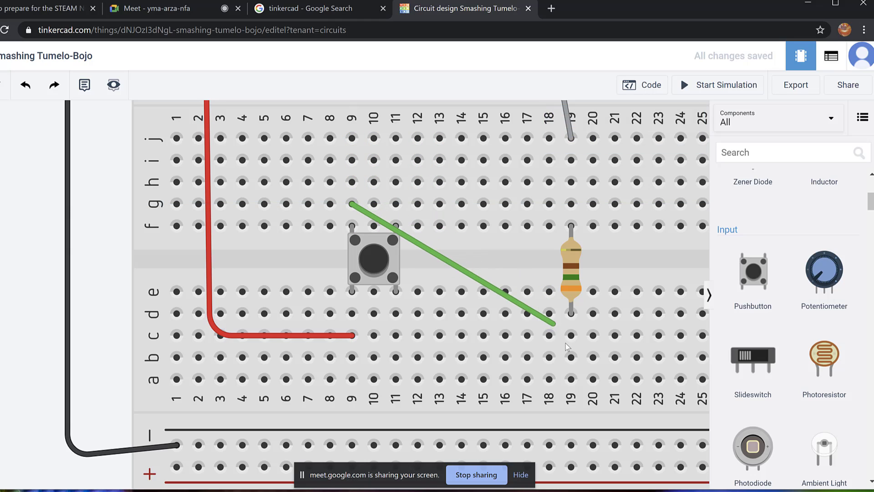
left_click(572, 359)
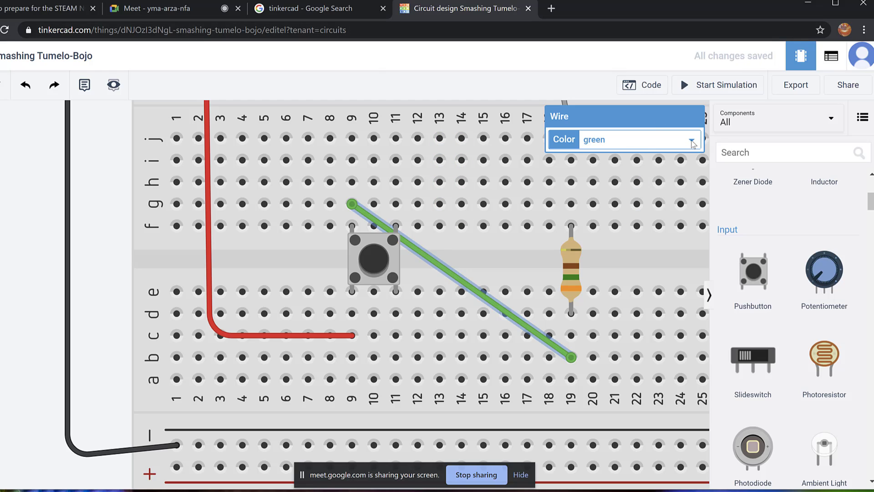
left_click(691, 139)
left_click(624, 179)
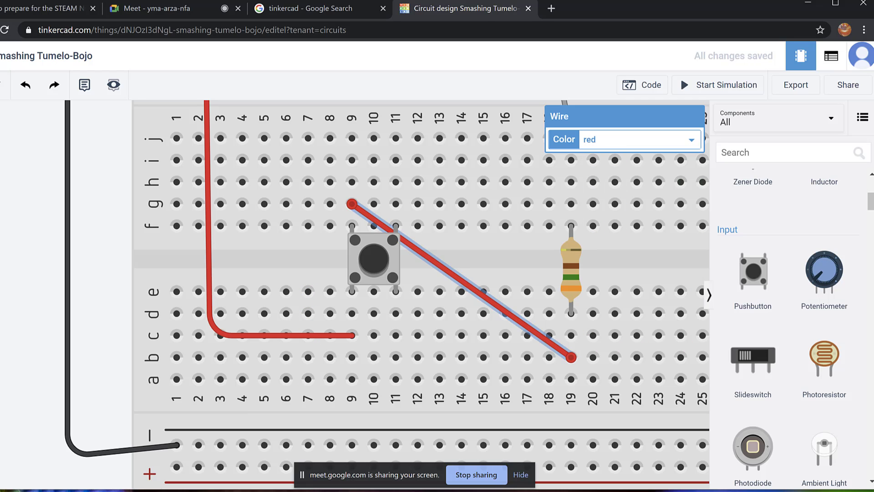
scroll(144, 318, "down", 1)
scroll(144, 318, "down", 2)
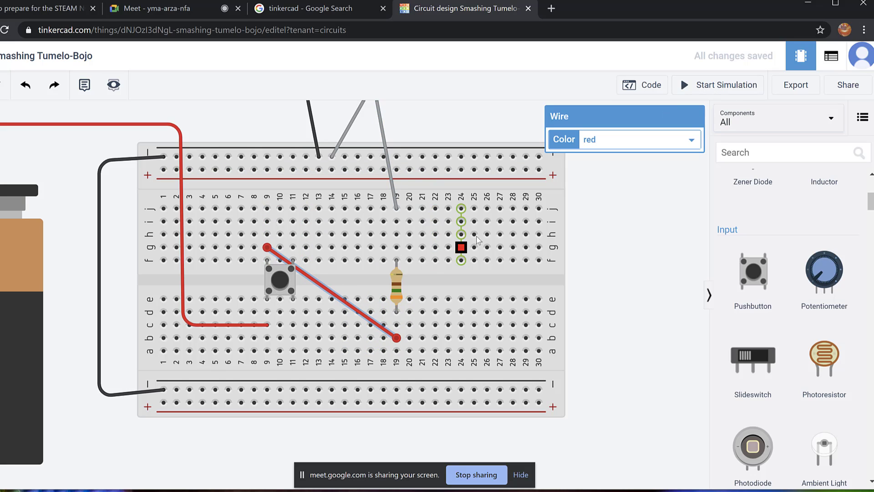
Start the simulation, then delete the diagonal red wire from g9 to b19.
left_click(733, 88)
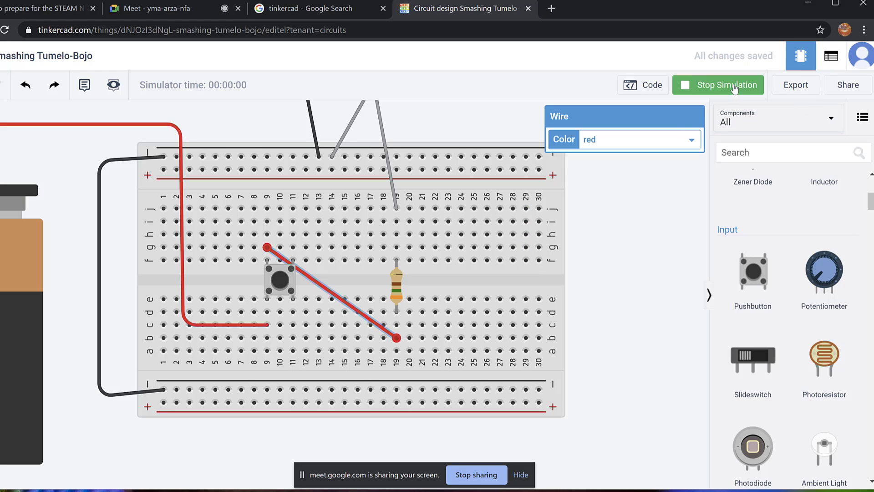
scroll(592, 217, "down", 3)
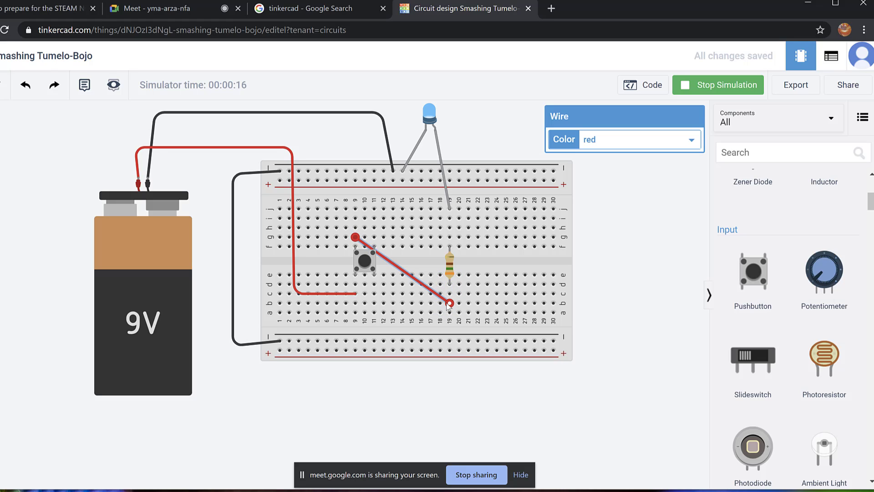
key("Delete")
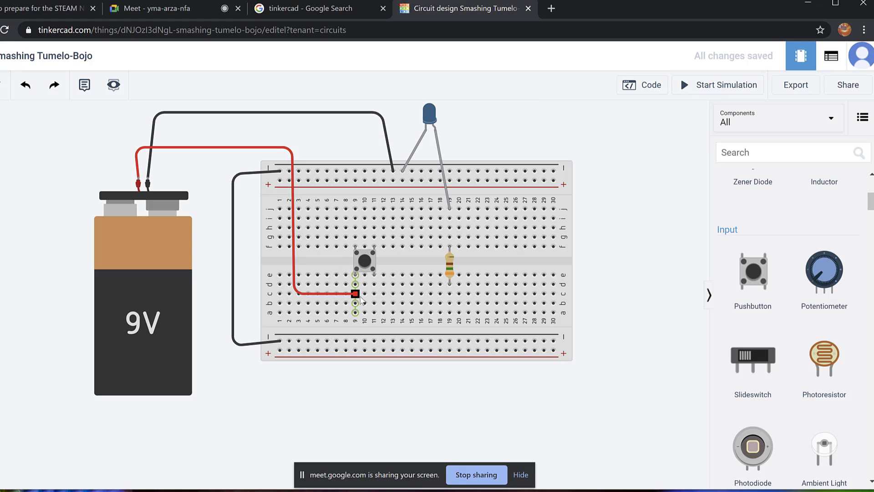
Draw a new wire from hole c11 along the bottom to hole a19, aligning its bends.
left_click_drag(360, 298, 357, 239)
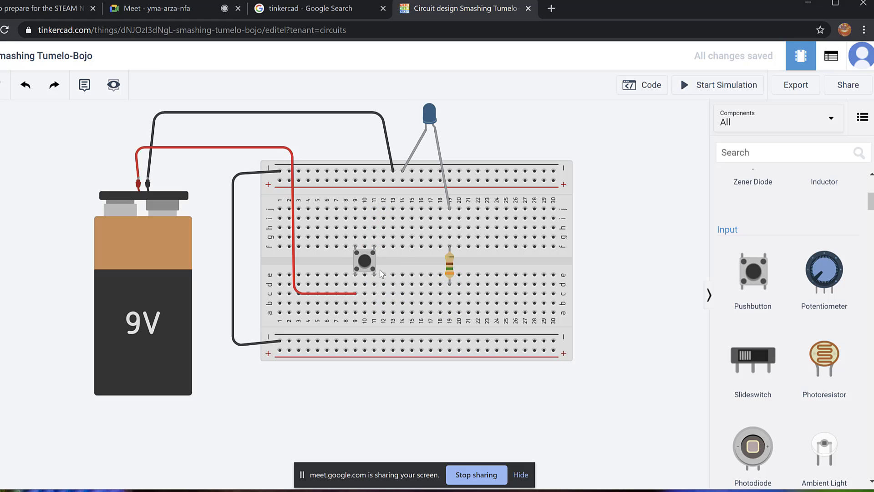
left_click(374, 294)
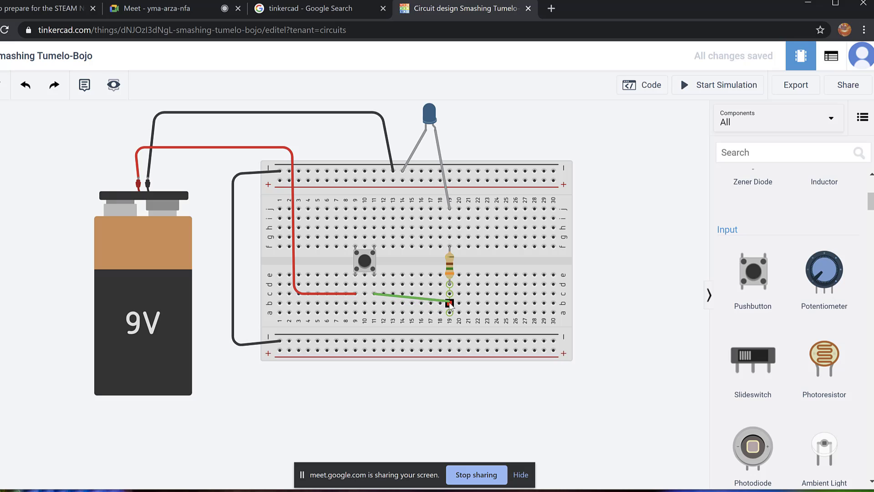
left_click(375, 326)
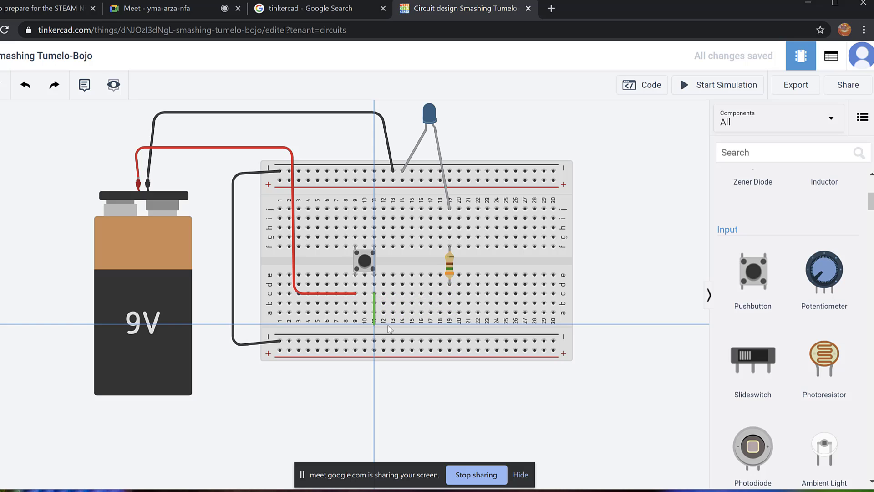
left_click(456, 326)
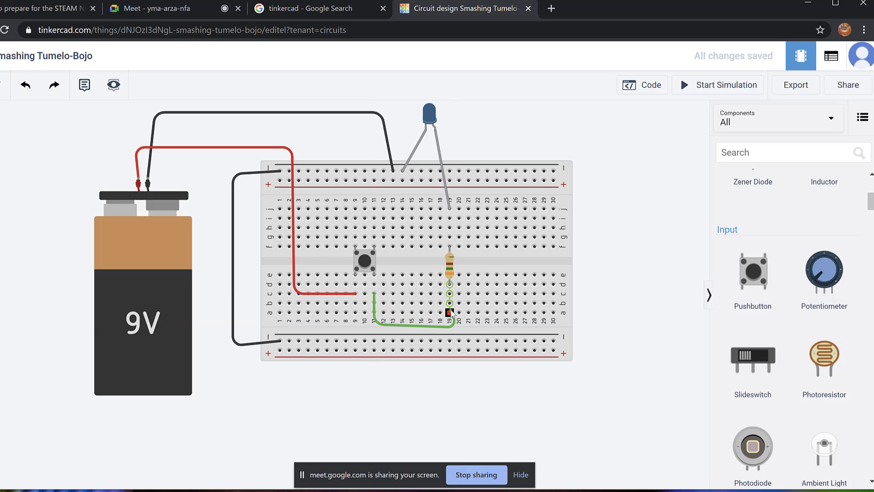
left_click(450, 312)
left_click_drag(457, 327, 449, 329)
left_click_drag(374, 325, 378, 330)
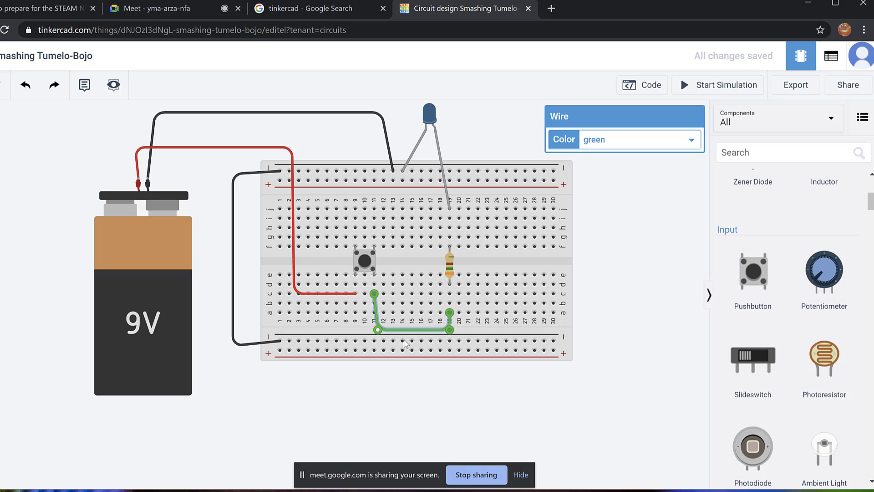
Colour the new wire red, deselect it, and start the simulation.
left_click(691, 140)
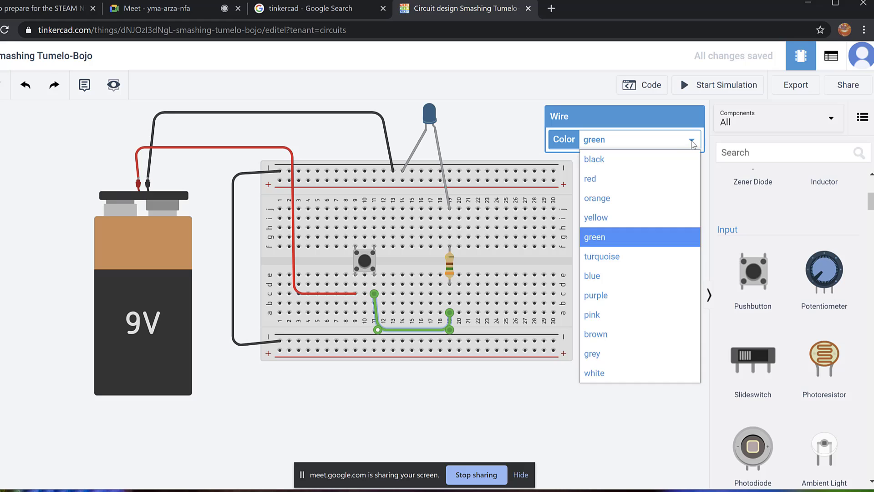
left_click(610, 183)
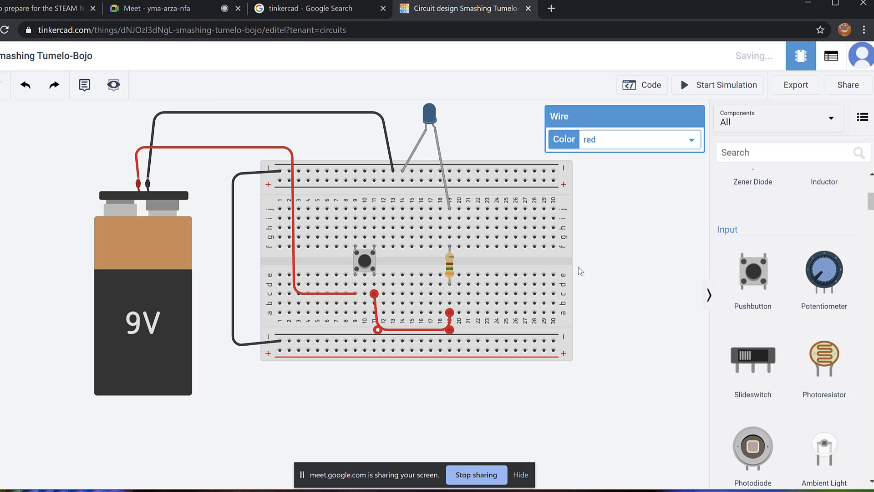
left_click(576, 411)
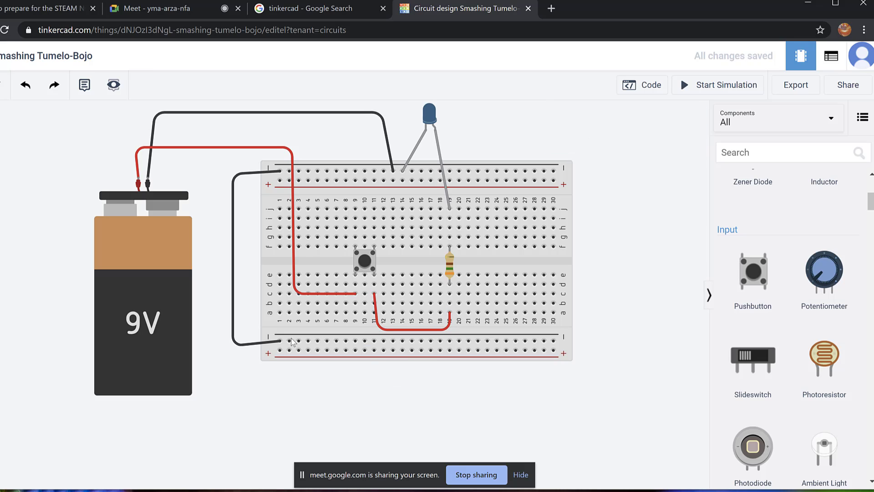
left_click(722, 90)
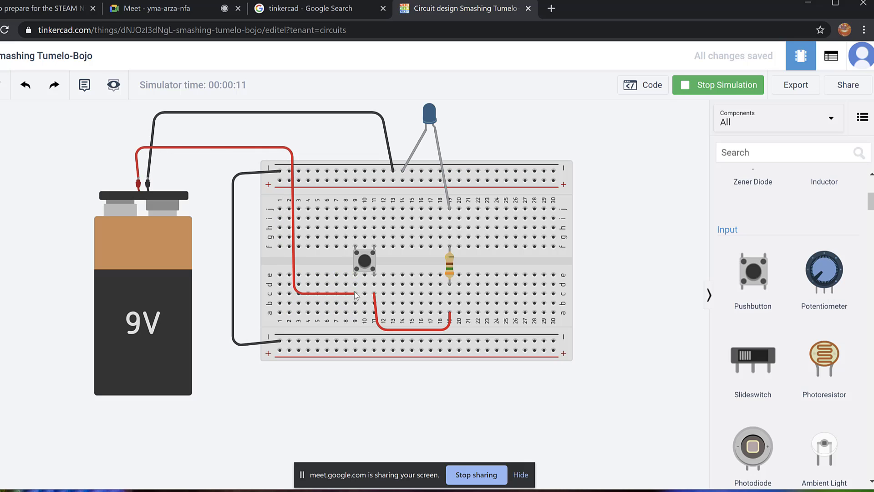
Bring the LED into view, then press, release and press the pushbutton to light the blue LED.
mouse_move(356, 274)
left_mouse_down()
mouse_move(356, 240)
mouse_move(416, 237)
mouse_move(418, 246)
mouse_move(390, 251)
left_mouse_up()
scroll(398, 284, "up", 2)
scroll(398, 285, "up", 2)
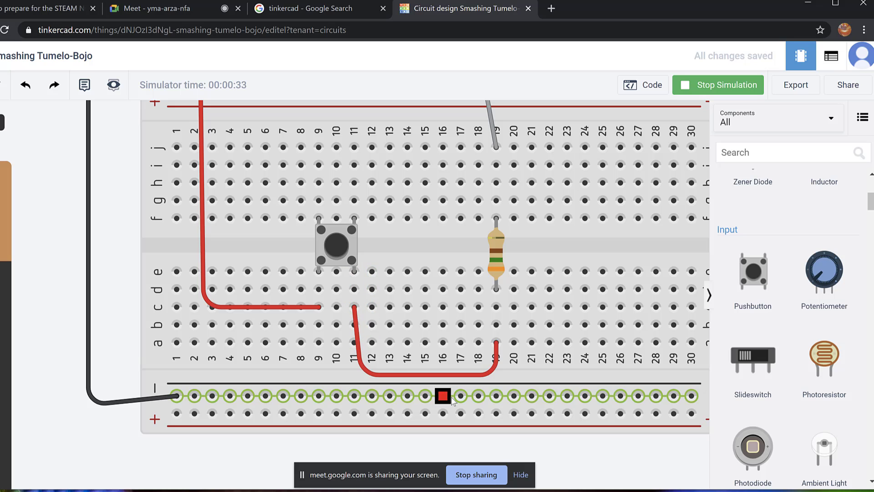
scroll(480, 336, "down", 3)
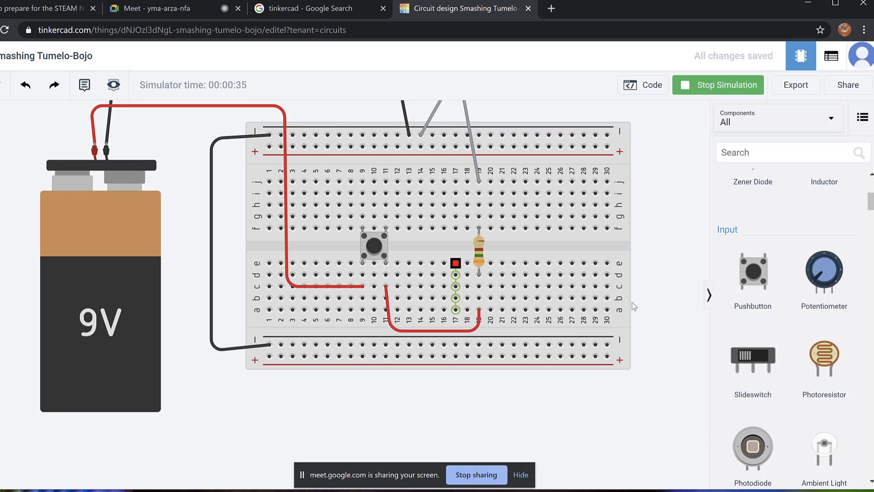
left_click_drag(679, 273, 681, 343)
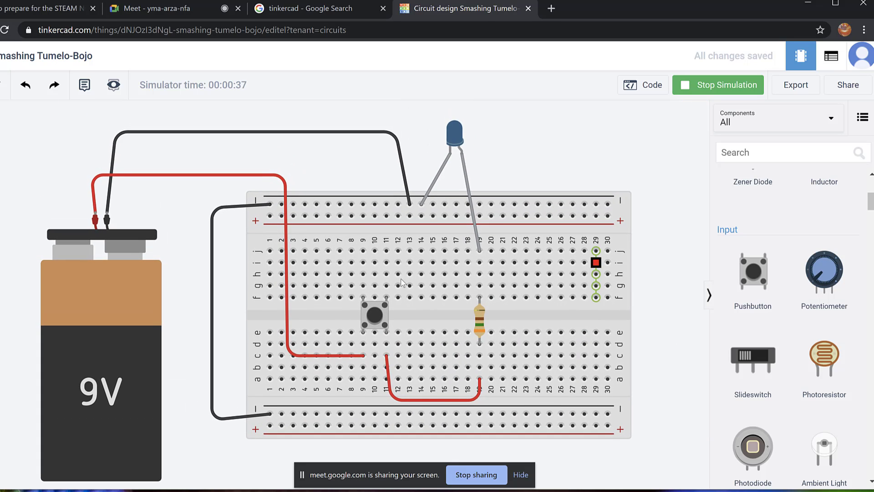
left_click(375, 314)
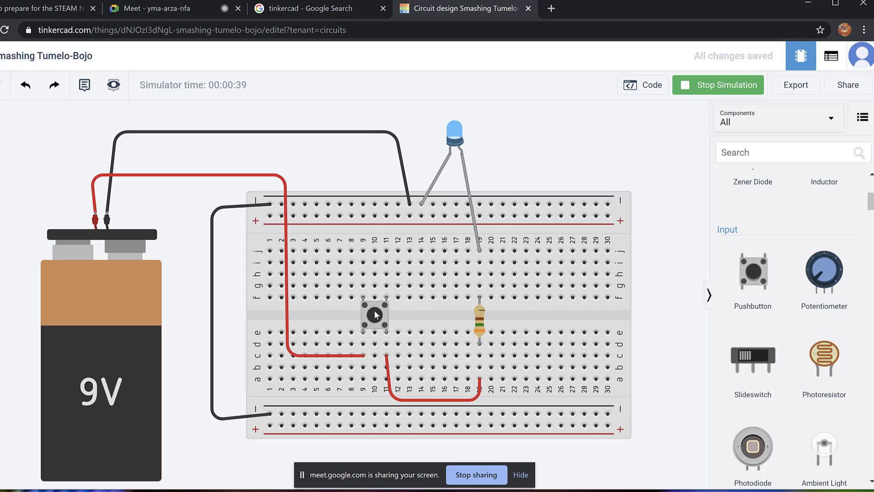
left_click(378, 306)
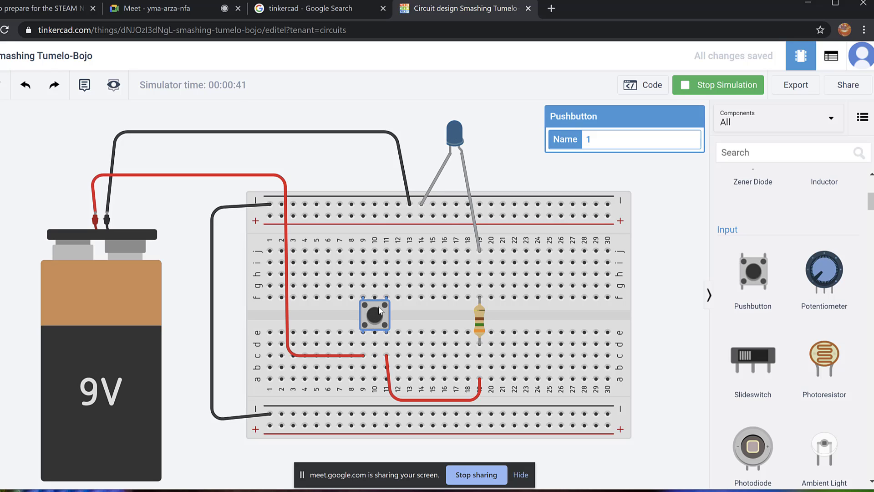
left_click(380, 311)
Switch from Chrome to Autodesk SketchBook with Alt+Tab.
key("alt+Tab")
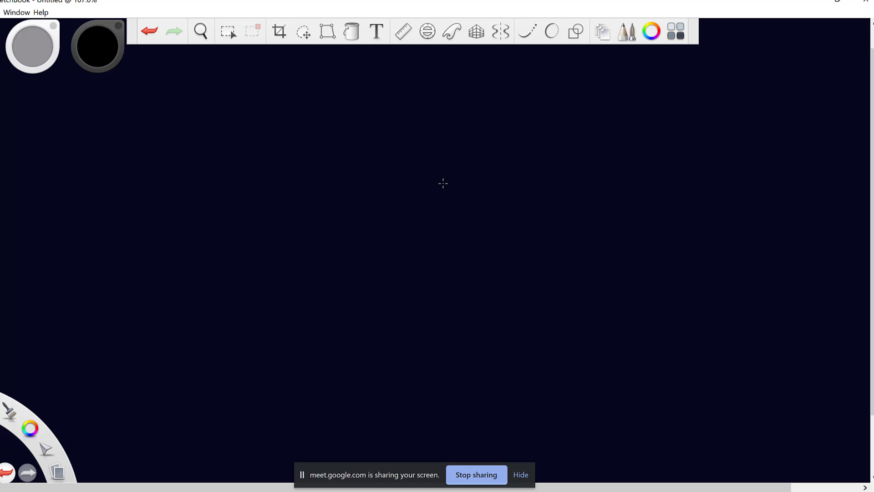
Set the drawing colour to red and shrink the pencil size to about 6.1.
left_click(97, 53)
left_click(123, 62)
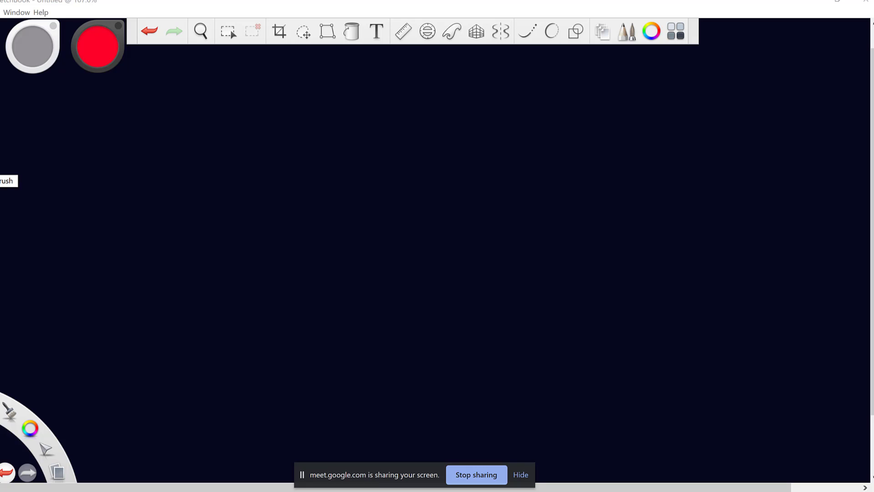
key("ctrl+b")
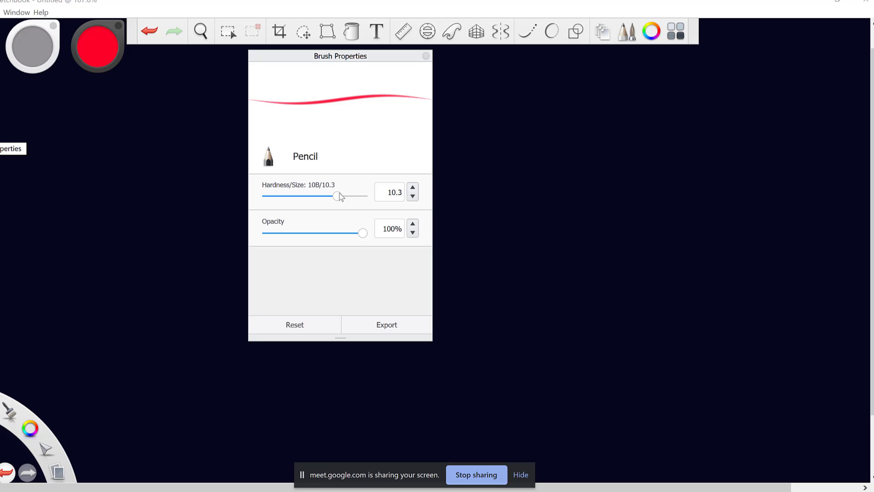
left_click_drag(338, 195, 309, 201)
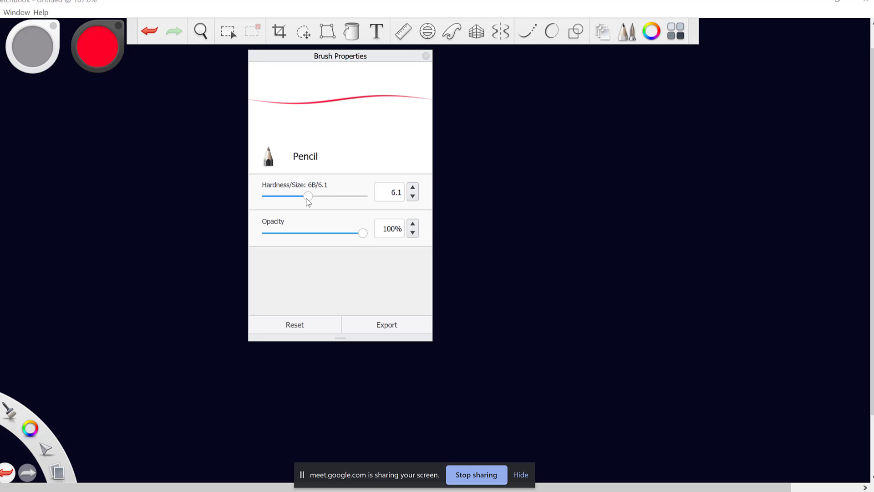
left_click(424, 55)
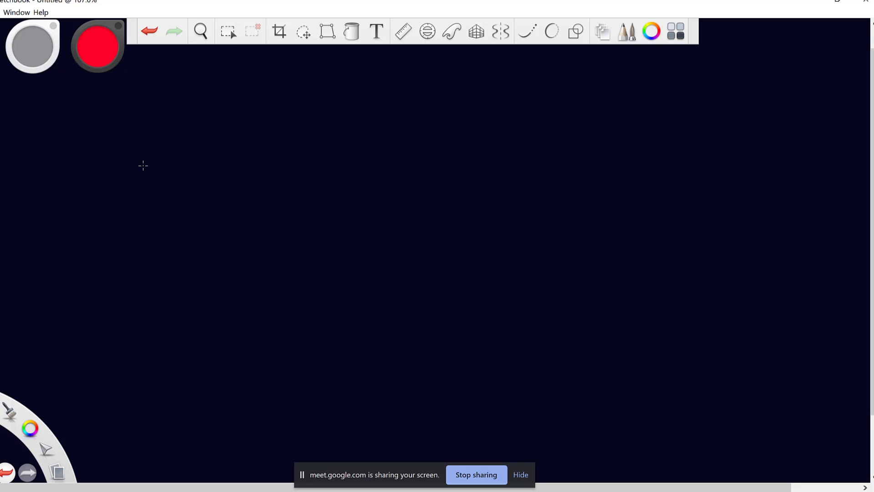
left_click(229, 37)
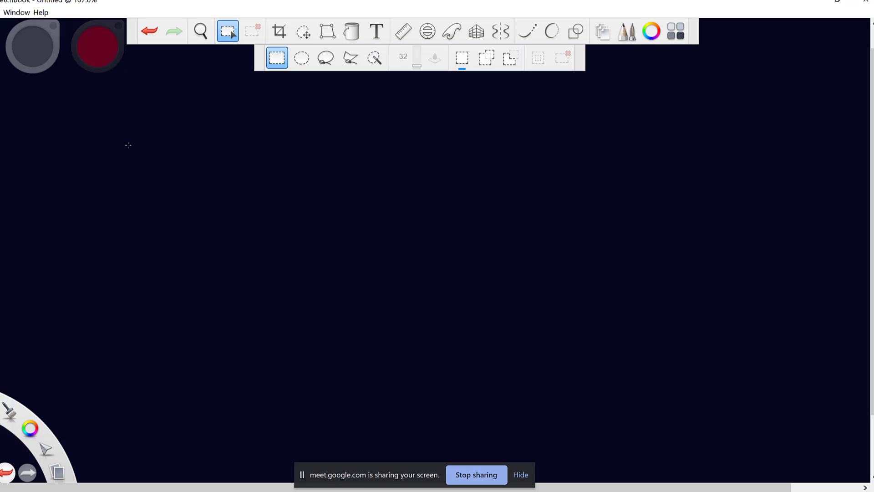
Make and clear a trial rectangular selection, then change the drawing colour to blue.
left_click_drag(123, 144, 212, 226)
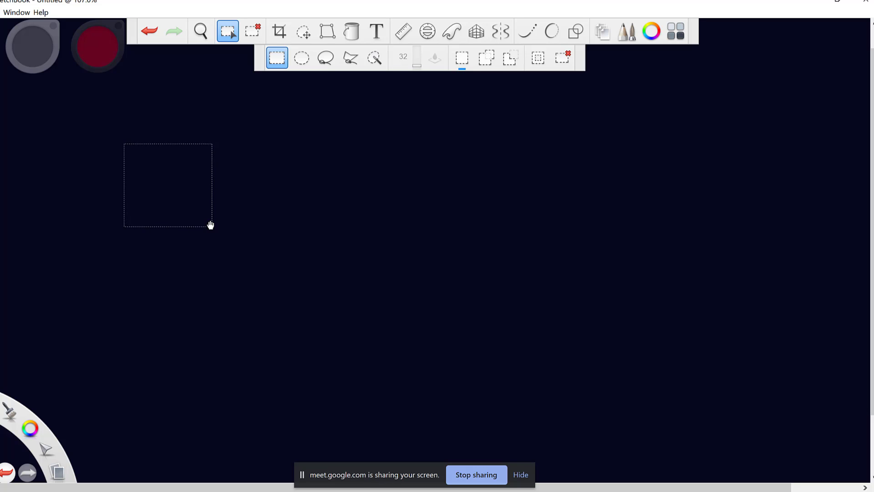
key("ctrl+d")
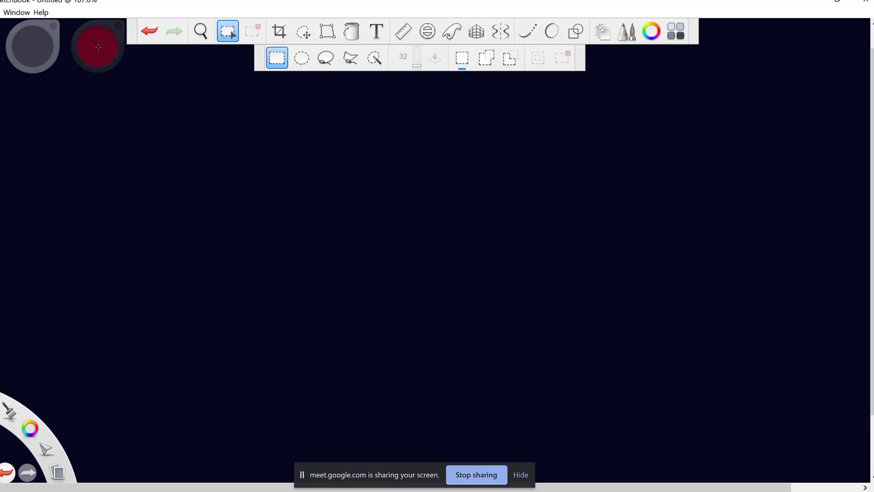
left_click(652, 33)
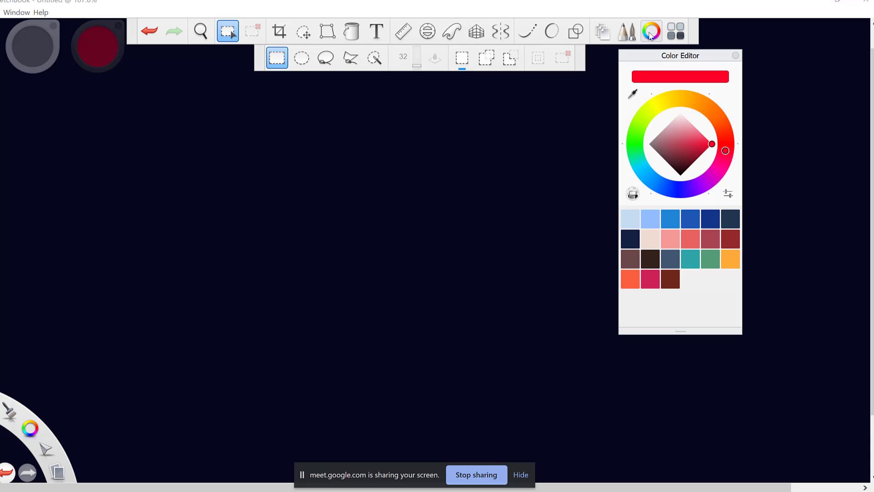
left_click(647, 177)
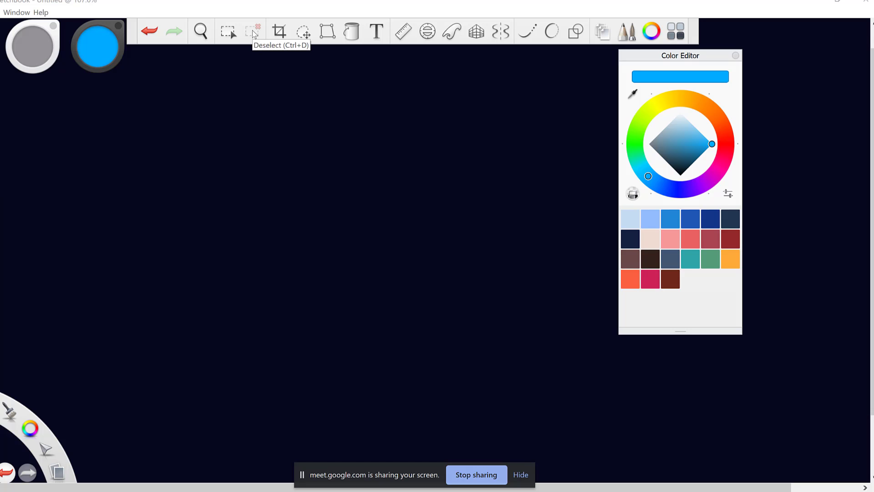
left_click(735, 55)
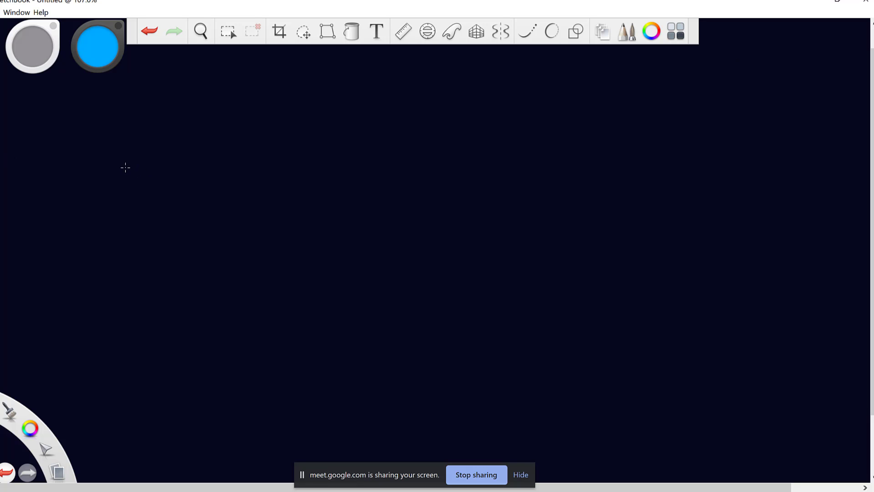
Draw the left container's straight vertical walls and base with Shift-constrained lines.
key("shift")
left_click_drag(99, 148, 99, 287)
key("shift")
left_click_drag(249, 146, 248, 278)
key("shift")
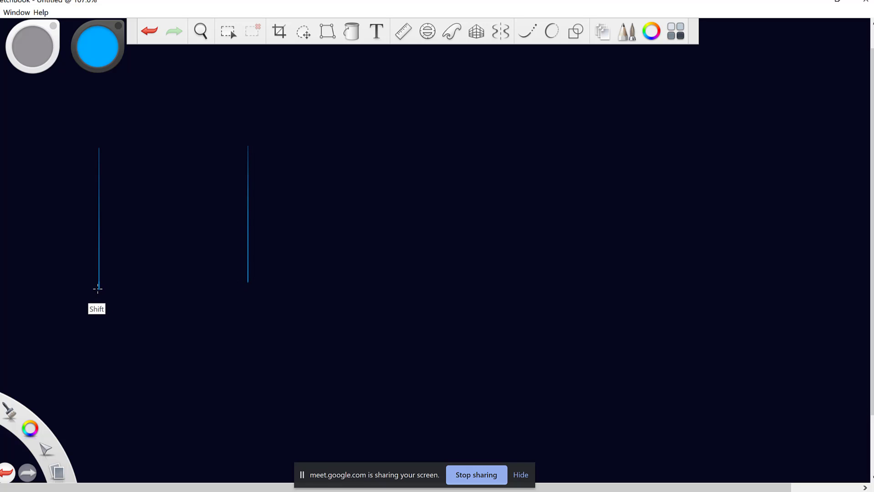
left_click_drag(97, 290, 98, 320)
left_click_drag(97, 289, 94, 151)
key("shift")
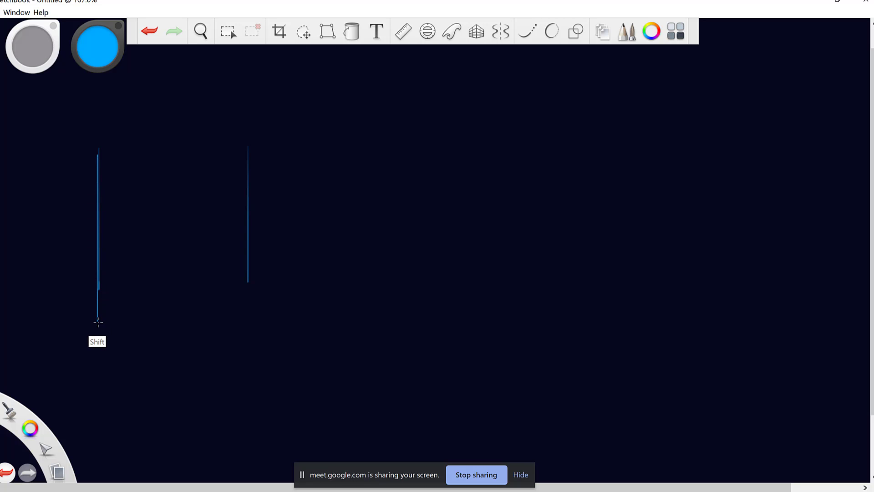
left_click_drag(98, 322, 251, 322)
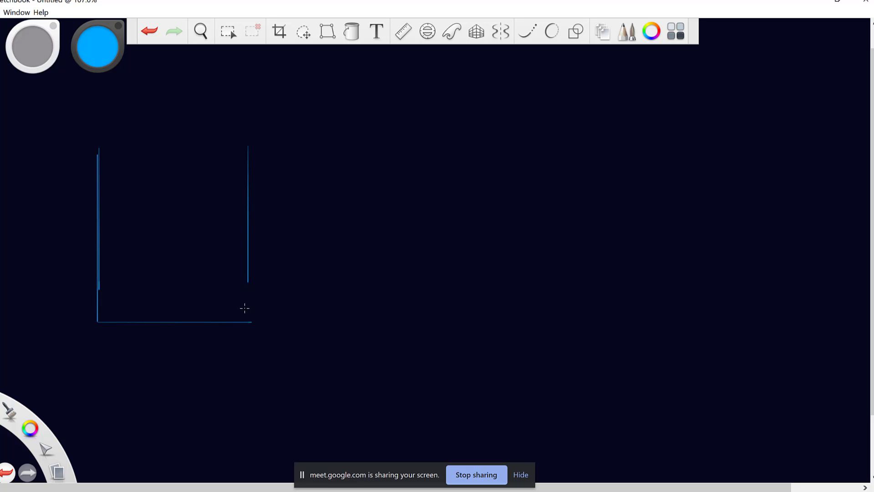
key("shift")
mouse_move(246, 306)
left_mouse_down()
mouse_move(246, 321)
mouse_move(246, 306)
left_mouse_up()
Draw the middle floor, a straight connecting channel edge replacing a wavy one, and the right walls.
key("shift")
left_click_drag(249, 282, 372, 284)
left_click_drag(251, 304, 391, 312)
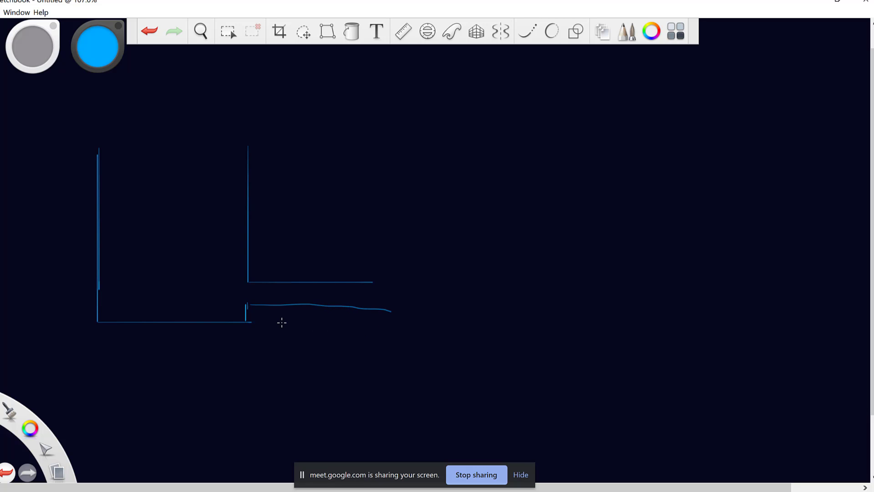
left_click(150, 32)
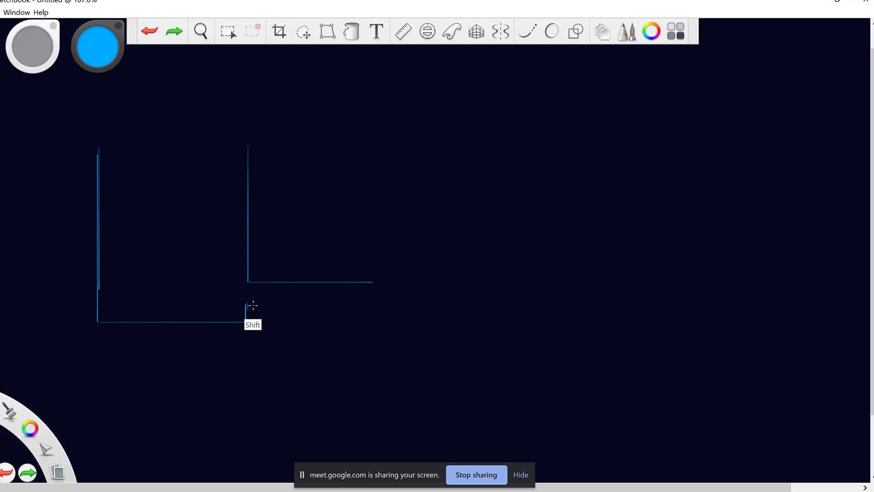
left_click_drag(246, 307, 379, 306)
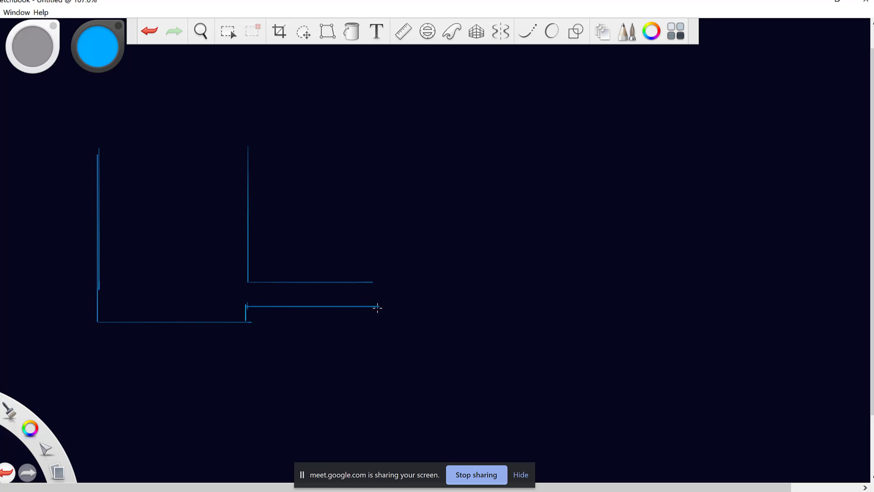
mouse_move(376, 307)
left_mouse_down()
mouse_move(375, 320)
mouse_move(502, 321)
left_mouse_up()
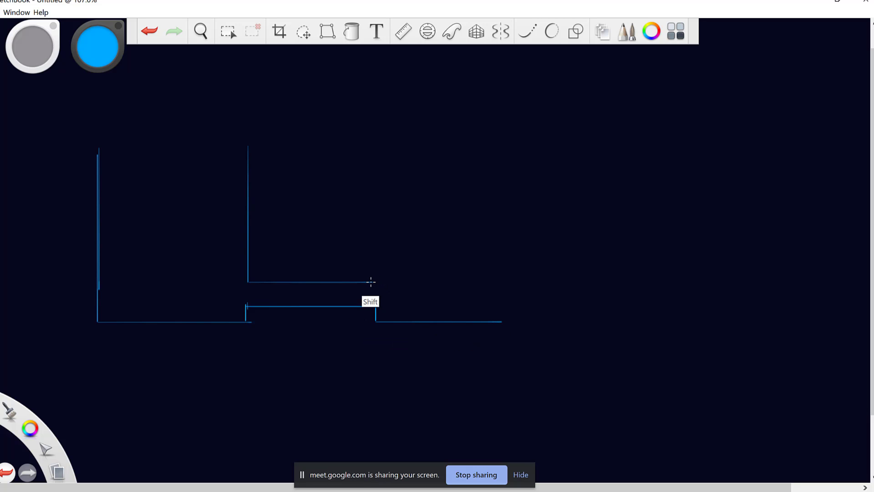
left_click_drag(371, 283, 370, 157)
left_click_drag(501, 322, 501, 168)
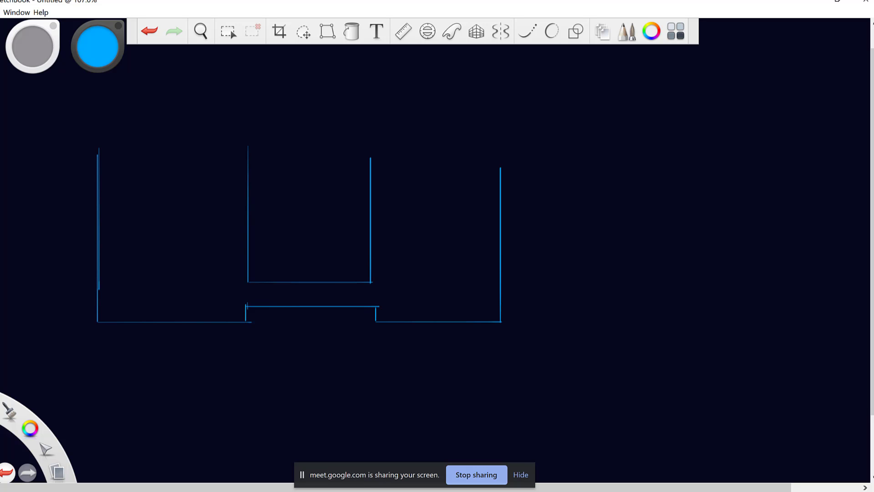
left_click(97, 54)
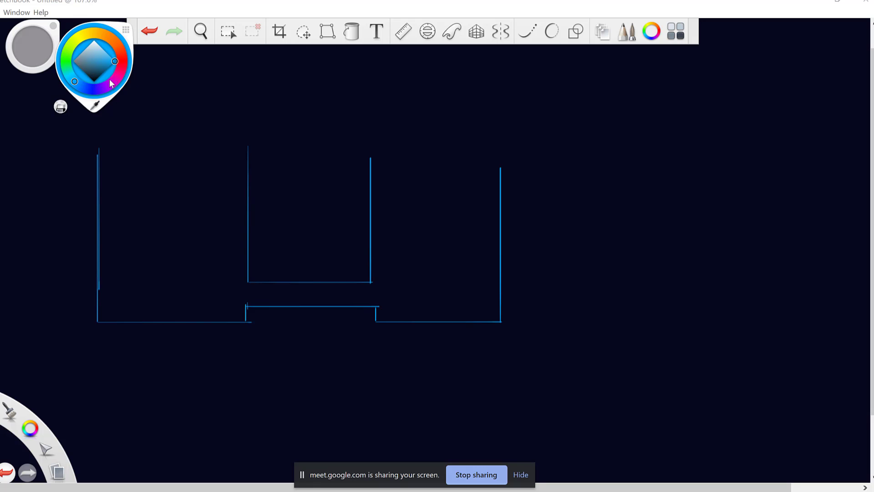
Switch to cyan and fill the left container with thick horizontal liquid strokes.
left_click_drag(71, 83, 70, 75)
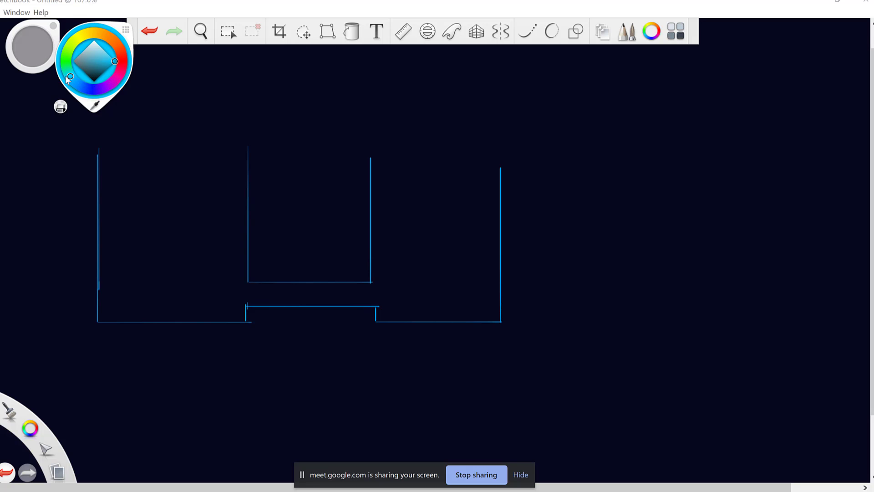
left_click_drag(110, 210, 233, 210)
left_click_drag(128, 247, 222, 246)
left_click_drag(105, 256, 197, 256)
left_click_drag(117, 288, 218, 297)
left_click_drag(118, 269, 210, 269)
left_click_drag(137, 298, 143, 299)
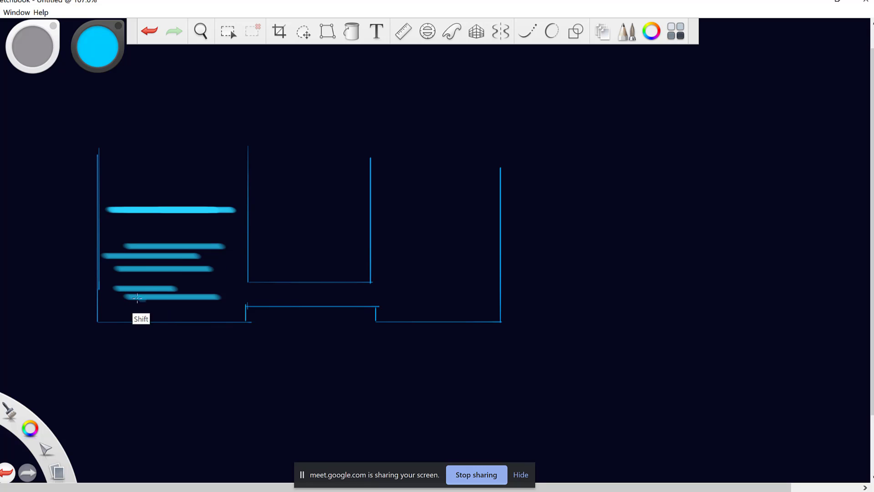
Add cyan liquid strokes in the connecting channel and the right container.
left_click_drag(247, 295, 355, 288)
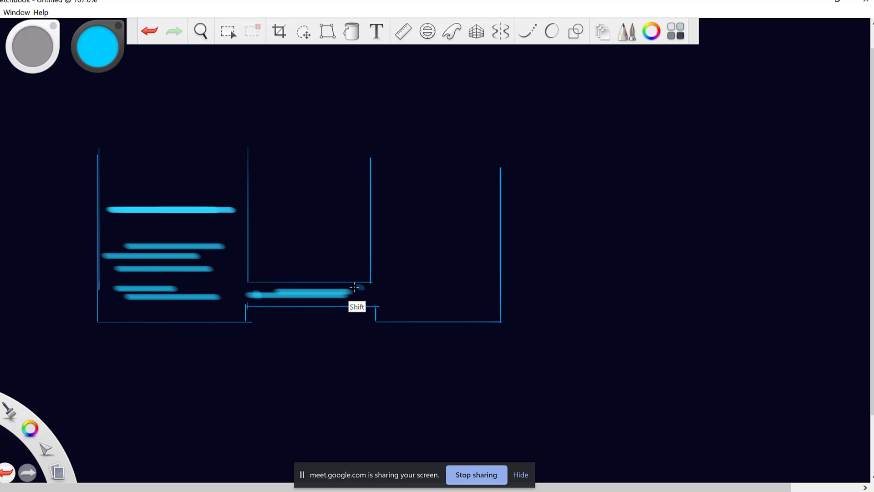
left_click_drag(283, 305, 358, 304)
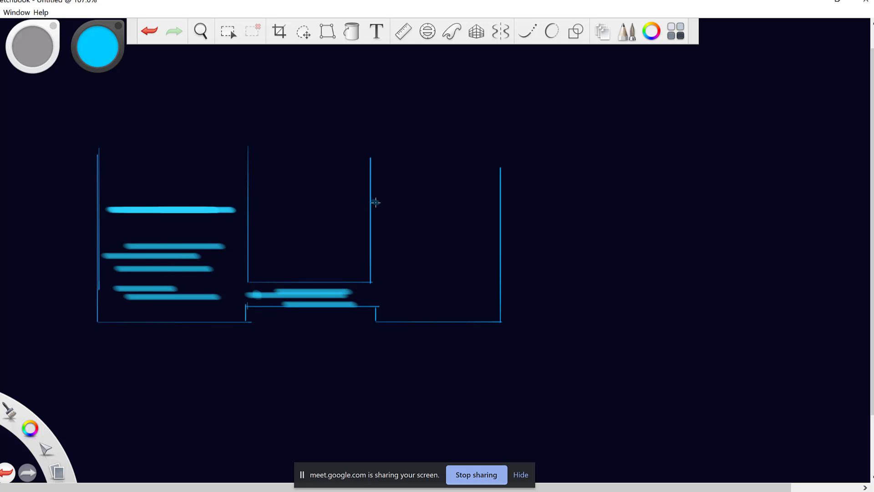
left_click_drag(370, 208, 501, 209)
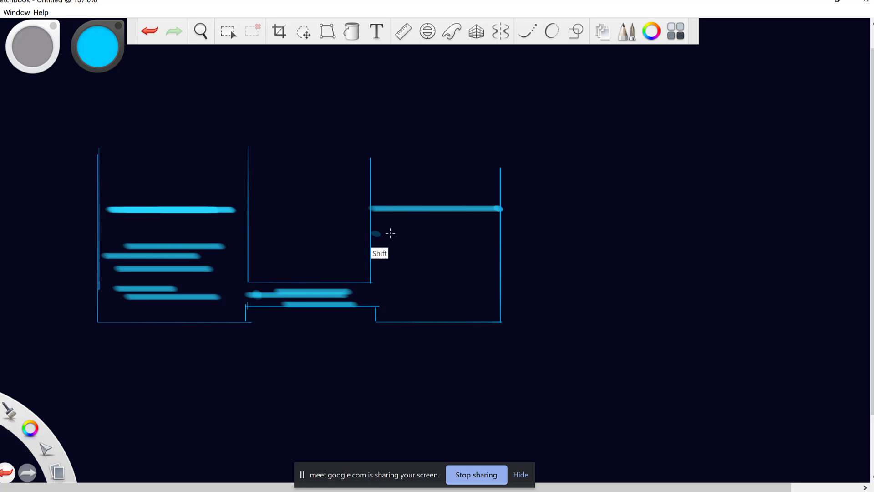
left_click_drag(391, 233, 483, 234)
mouse_move(392, 251)
left_mouse_down()
mouse_move(476, 252)
mouse_move(483, 264)
left_mouse_up()
left_click_drag(399, 293, 477, 293)
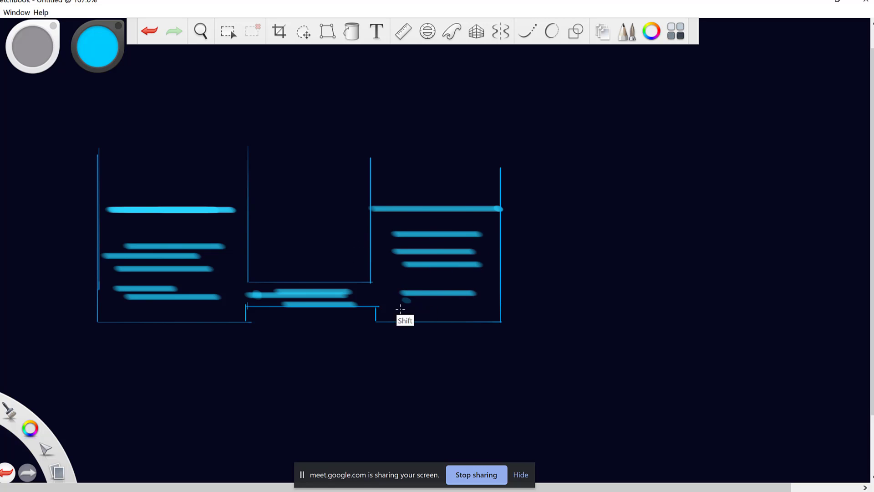
left_click_drag(398, 310, 468, 311)
left_click_drag(378, 283, 414, 283)
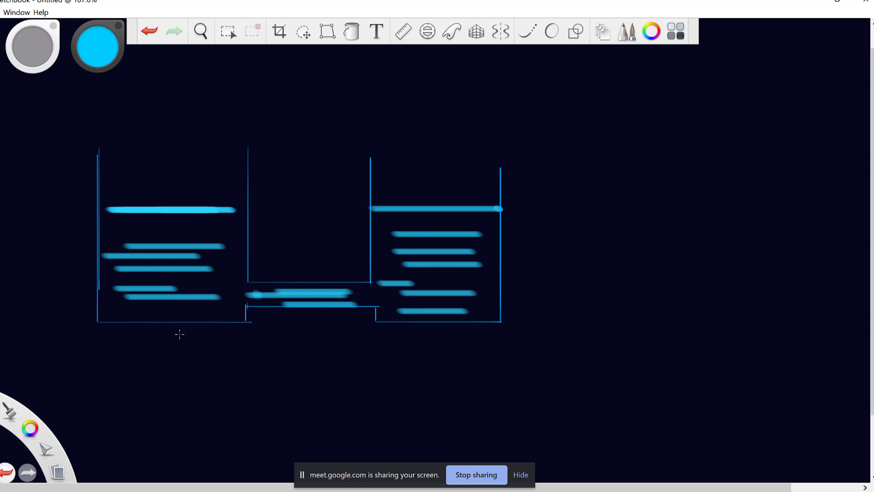
Handwrite C1 under the left container and C2 under the right one.
mouse_move(139, 349)
left_mouse_down()
mouse_move(171, 341)
mouse_move(171, 368)
mouse_move(191, 374)
left_mouse_up()
key("ctrl+z")
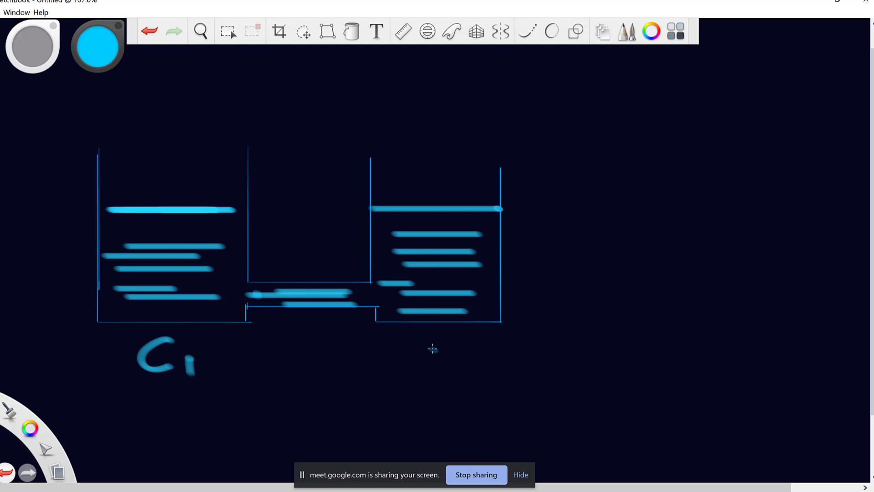
left_click_drag(439, 341, 453, 370)
left_click_drag(456, 372, 499, 388)
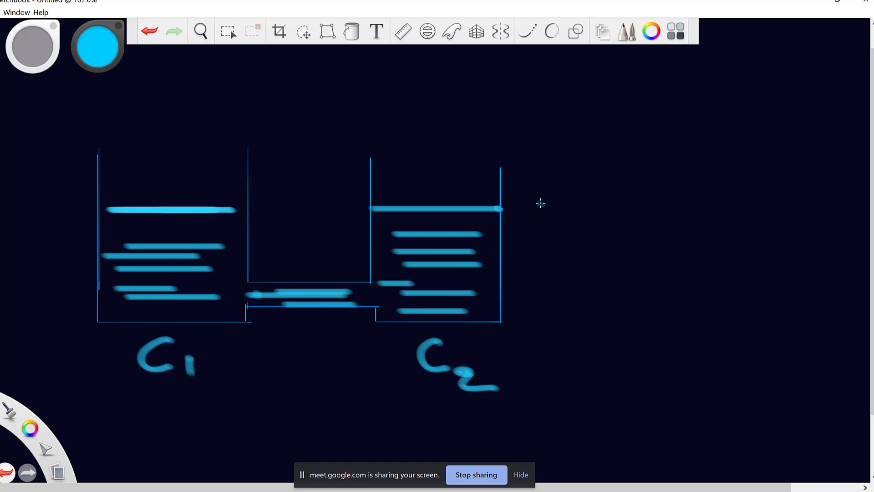
Write Hb labels beside both liquid levels and add short dash marks on the right.
left_click_drag(525, 193, 528, 217)
left_click_drag(527, 208, 553, 208)
left_click_drag(550, 187, 555, 221)
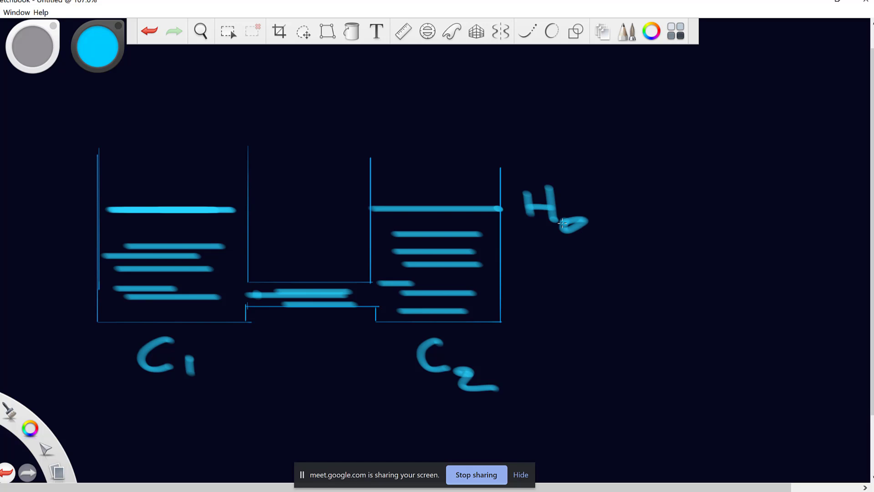
left_click_drag(36, 196, 37, 225)
mouse_move(35, 210)
left_mouse_down()
mouse_move(60, 211)
mouse_move(68, 230)
left_mouse_up()
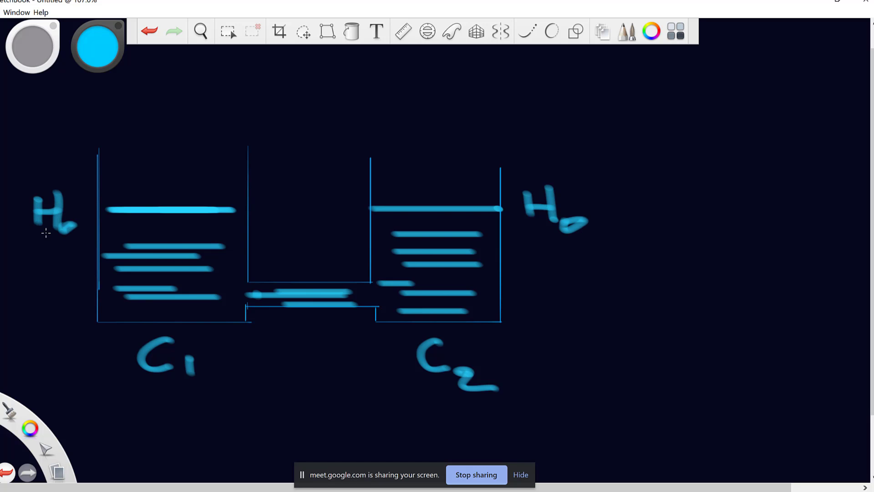
left_click_drag(506, 326, 534, 324)
left_click_drag(507, 209, 527, 208)
Draw straight double-headed height arrows beside C2 and C1, from the Hb level to the base.
key("shift")
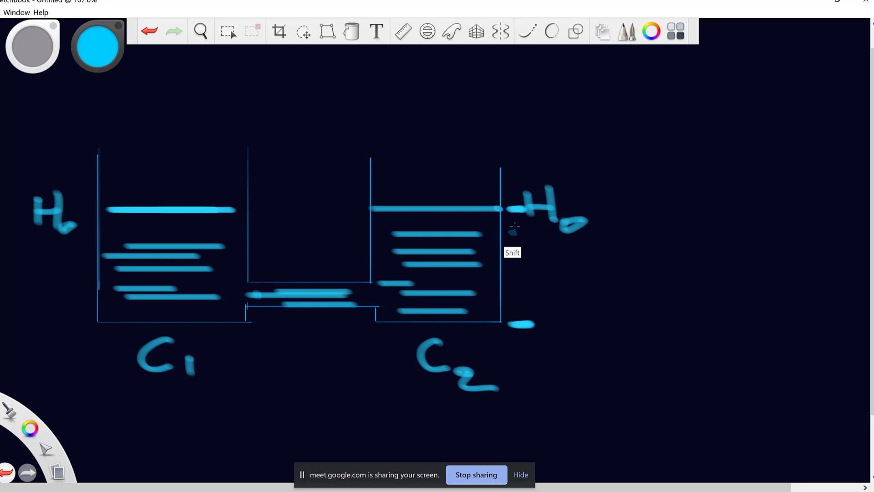
mouse_move(512, 217)
left_mouse_down()
mouse_move(515, 302)
mouse_move(521, 316)
mouse_move(530, 310)
mouse_move(510, 316)
mouse_move(500, 308)
left_mouse_up()
left_click_drag(513, 222, 525, 228)
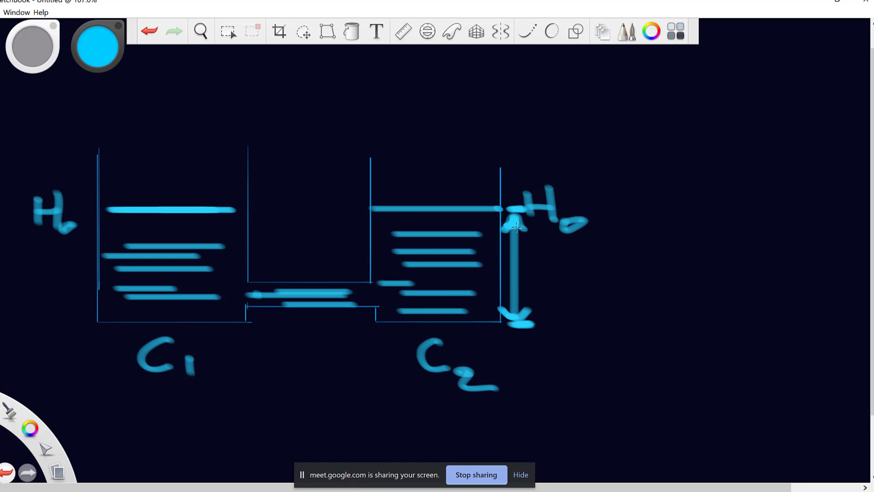
key("shift")
left_click_drag(79, 214, 94, 213)
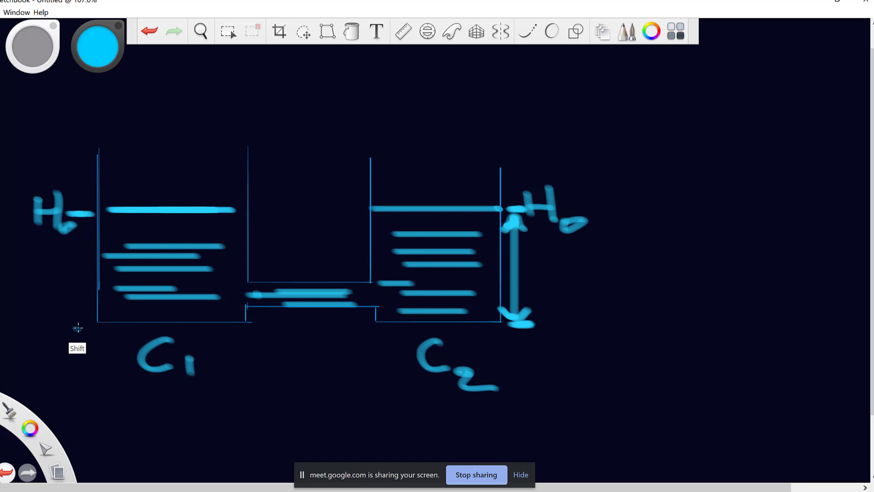
mouse_move(84, 326)
left_mouse_down()
mouse_move(65, 327)
mouse_move(86, 327)
left_mouse_up()
left_click_drag(75, 231, 75, 319)
mouse_move(74, 230)
left_mouse_down()
mouse_move(68, 245)
mouse_move(82, 250)
left_mouse_up()
mouse_move(77, 320)
left_mouse_down()
mouse_move(86, 310)
mouse_move(60, 312)
left_mouse_up()
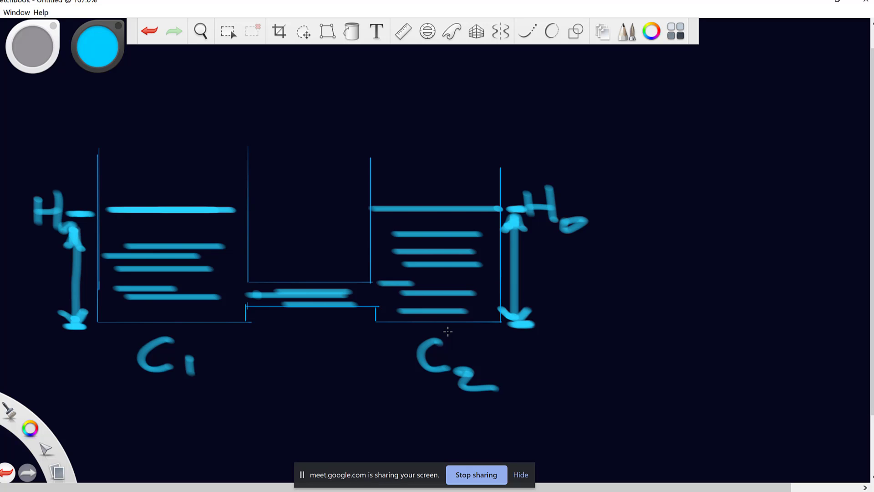
Switch to red and trace both vessel walls and the connecting pipe with straight strokes.
left_click(97, 51)
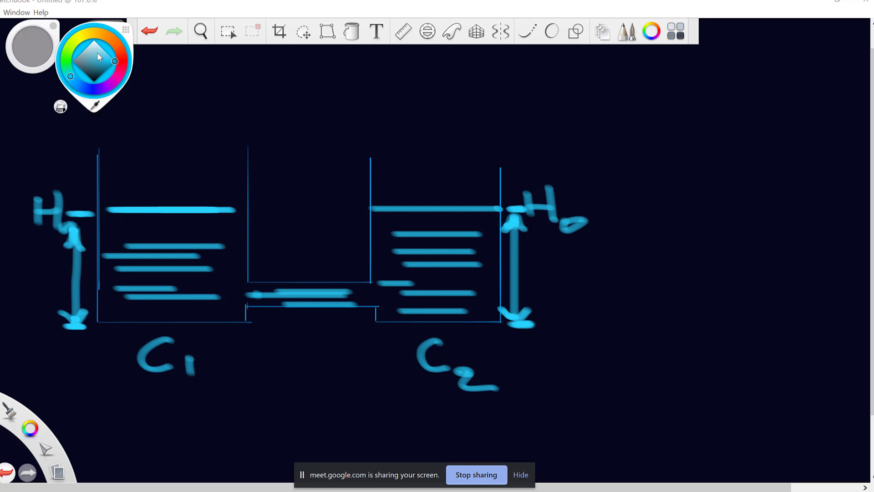
left_click(120, 63)
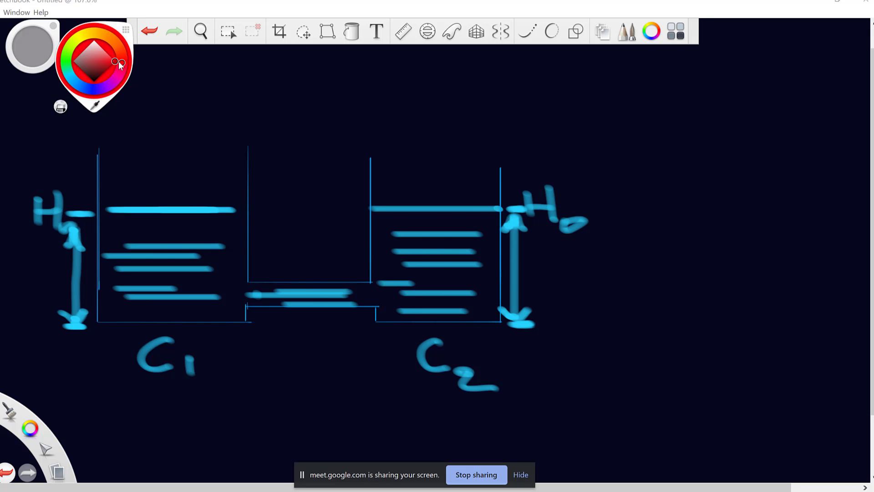
key("shift")
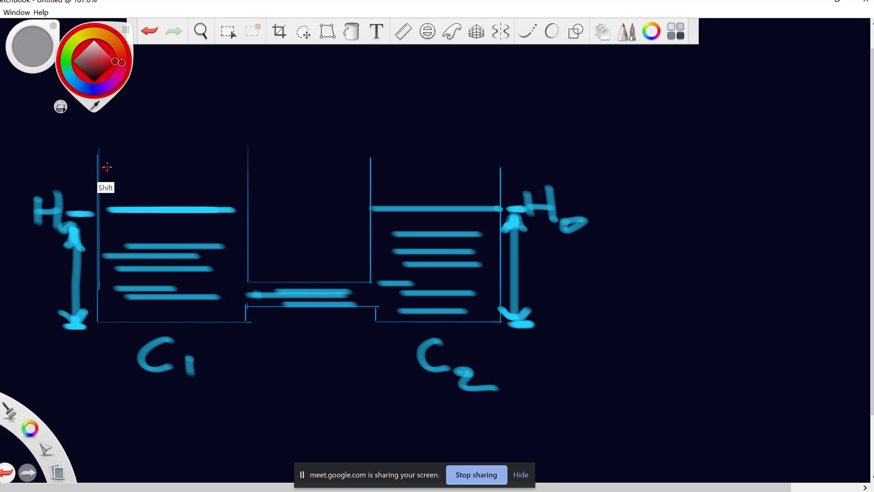
left_click_drag(97, 158, 97, 323)
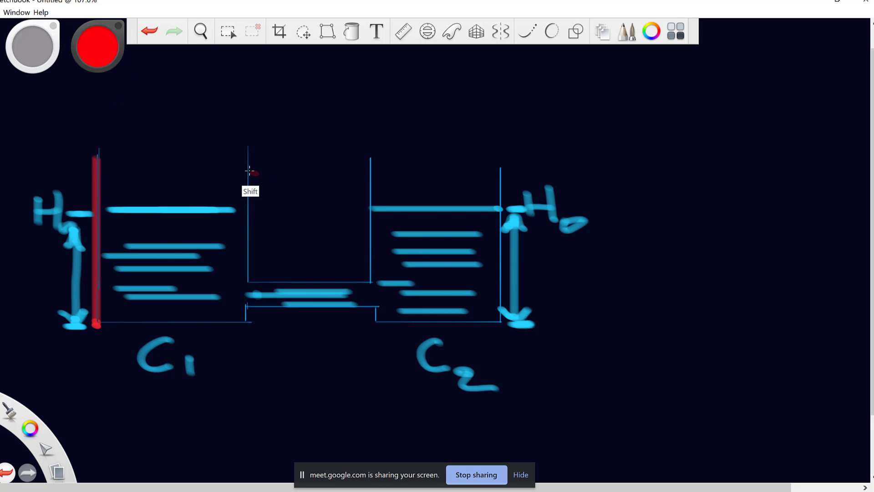
mouse_move(247, 148)
left_mouse_down()
mouse_move(247, 285)
mouse_move(367, 285)
mouse_move(371, 154)
left_mouse_up()
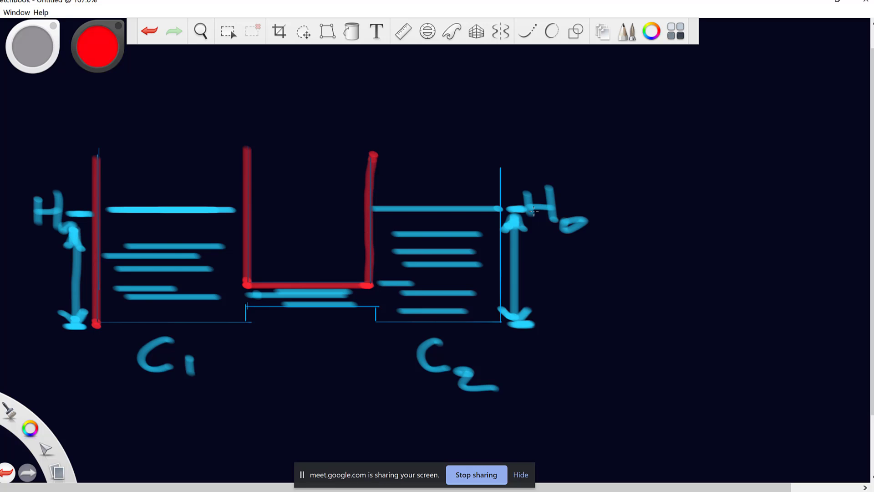
mouse_move(500, 165)
left_mouse_down()
mouse_move(501, 323)
mouse_move(374, 325)
mouse_move(372, 310)
mouse_move(241, 310)
mouse_move(242, 325)
mouse_move(98, 325)
left_mouse_up()
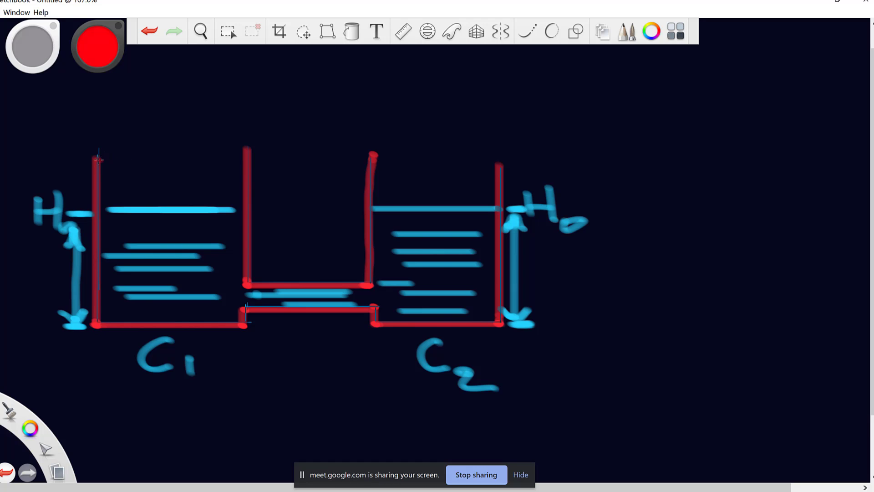
Draw red elliptical rims over the tops of C1 and C2.
mouse_move(99, 160)
left_mouse_down()
mouse_move(95, 167)
mouse_move(173, 173)
mouse_move(243, 155)
mouse_move(154, 143)
mouse_move(95, 158)
left_mouse_up()
left_click(394, 167)
key("ctrl+z")
mouse_move(372, 157)
left_mouse_down()
mouse_move(444, 176)
mouse_move(500, 159)
mouse_move(418, 145)
mouse_move(369, 158)
left_mouse_up()
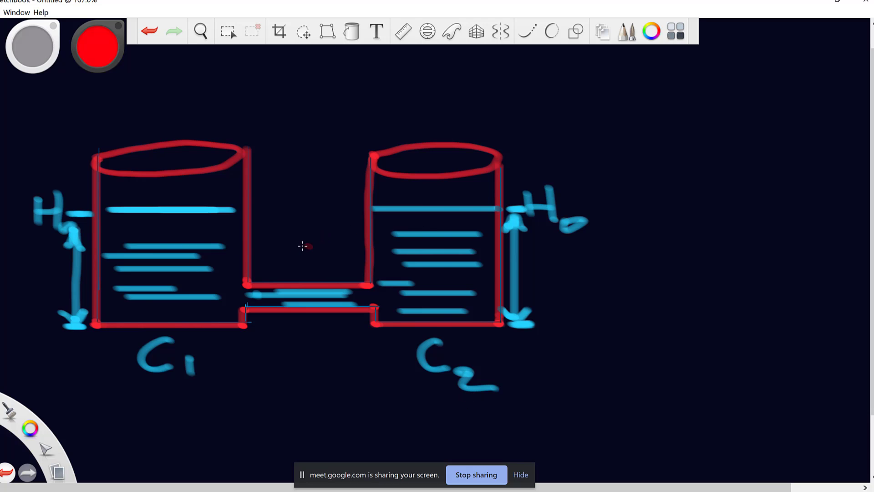
Draw a red left arrow between the tanks and an up arrow above C2, then erase most of C2.
mouse_move(285, 248)
left_mouse_down()
mouse_move(331, 247)
mouse_move(300, 262)
left_mouse_up()
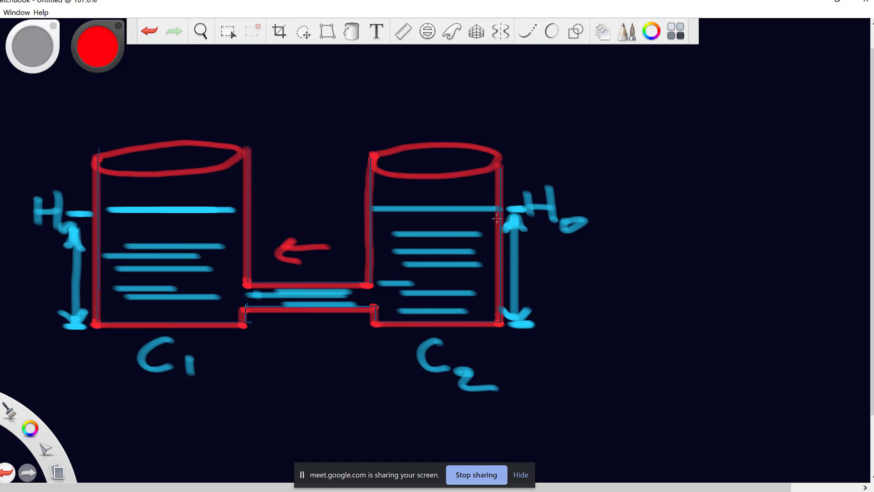
mouse_move(541, 122)
left_mouse_down()
mouse_move(536, 165)
mouse_move(523, 136)
mouse_move(546, 139)
left_mouse_up()
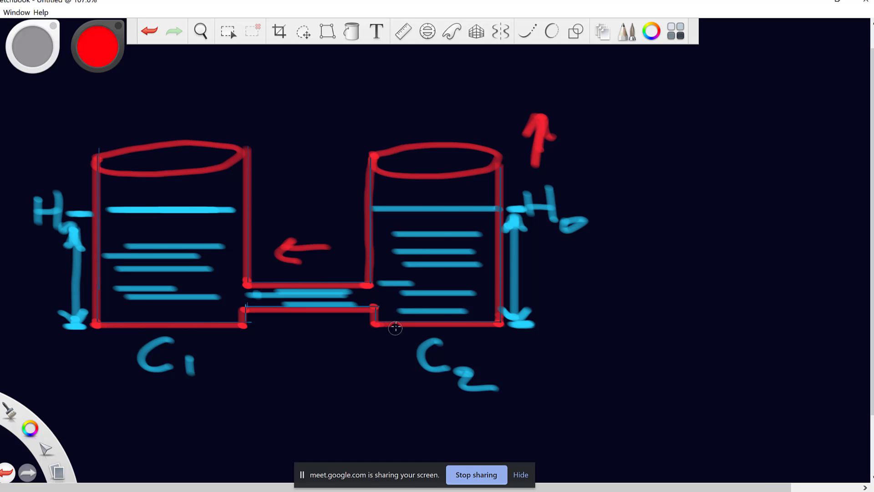
mouse_move(395, 328)
left_mouse_down()
mouse_move(384, 325)
mouse_move(368, 246)
mouse_move(381, 154)
mouse_move(368, 183)
mouse_move(434, 146)
mouse_move(394, 209)
mouse_move(412, 148)
mouse_move(399, 235)
mouse_move(441, 236)
mouse_move(492, 168)
mouse_move(475, 148)
mouse_move(440, 175)
mouse_move(494, 191)
mouse_move(465, 369)
mouse_move(519, 318)
mouse_move(492, 387)
mouse_move(428, 356)
mouse_move(454, 311)
mouse_move(424, 346)
mouse_move(495, 258)
left_mouse_up()
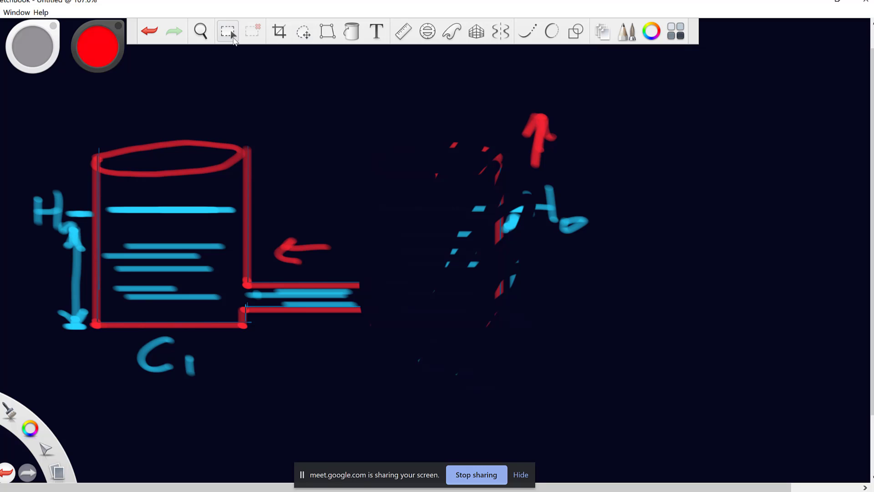
Rectangle-select the erased C2 area and pipe end to clear the remnants, then deselect.
left_click(228, 32)
mouse_move(421, 102)
left_mouse_down()
mouse_move(426, 196)
mouse_move(512, 318)
mouse_move(691, 335)
mouse_move(714, 329)
left_mouse_up()
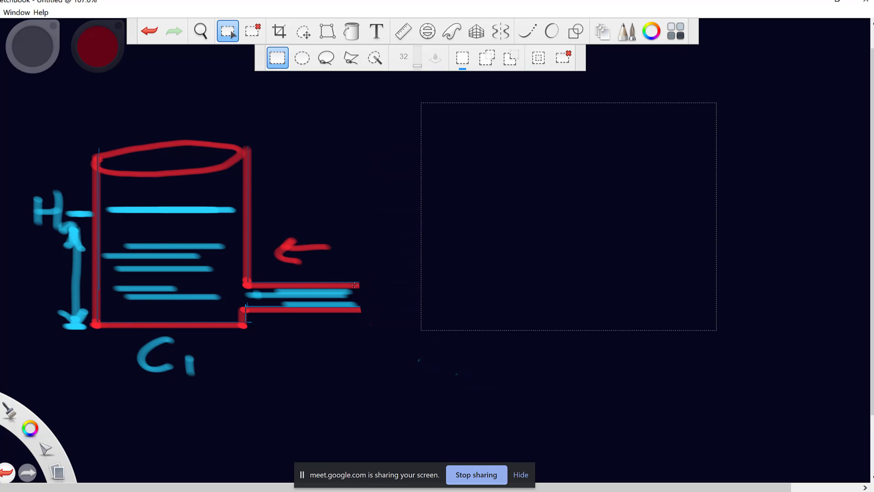
left_click_drag(358, 288, 435, 247)
left_click(229, 31)
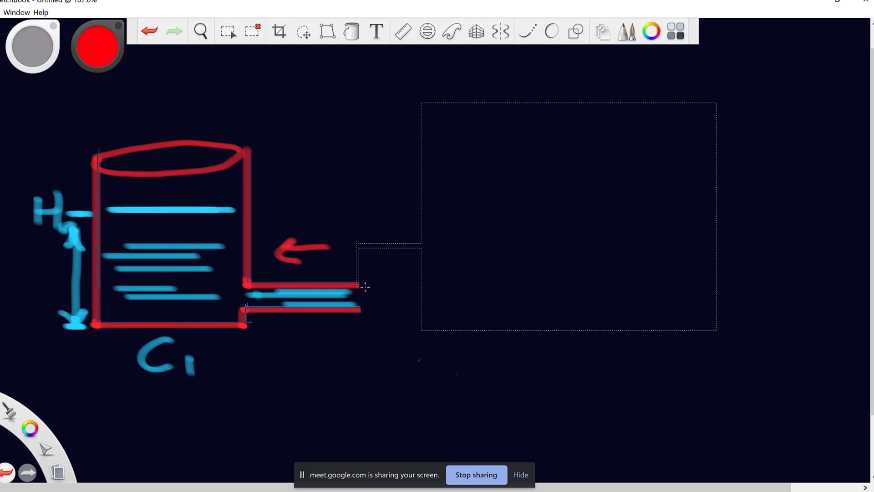
key("ctrl+d")
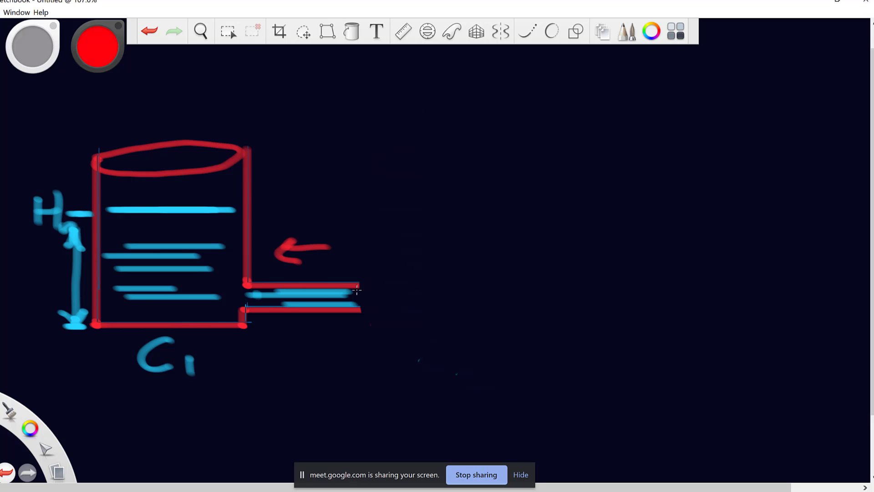
Draw thin straight red lines extending the pipe rightward from the step.
key("shift")
left_click_drag(358, 242, 442, 242)
left_click_drag(358, 312, 390, 311)
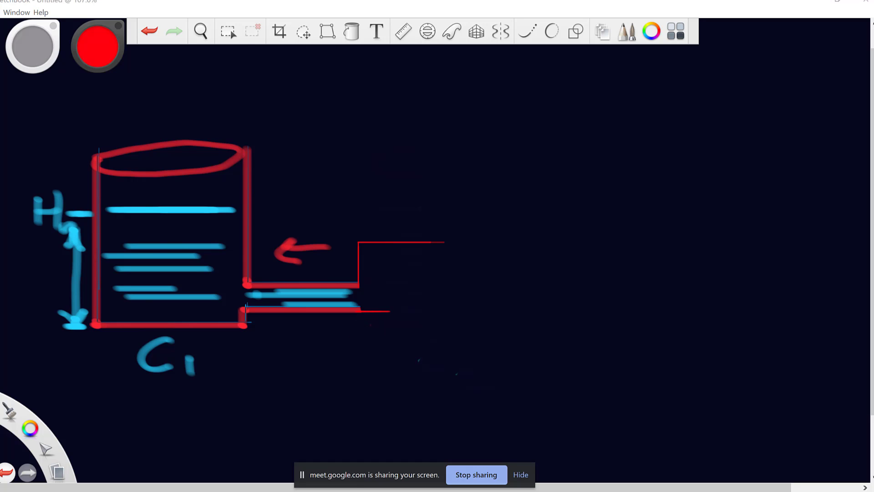
Raise the Pencil size to 8.1 and retrace the stepped pipe lines and ledge.
left_click(32, 46)
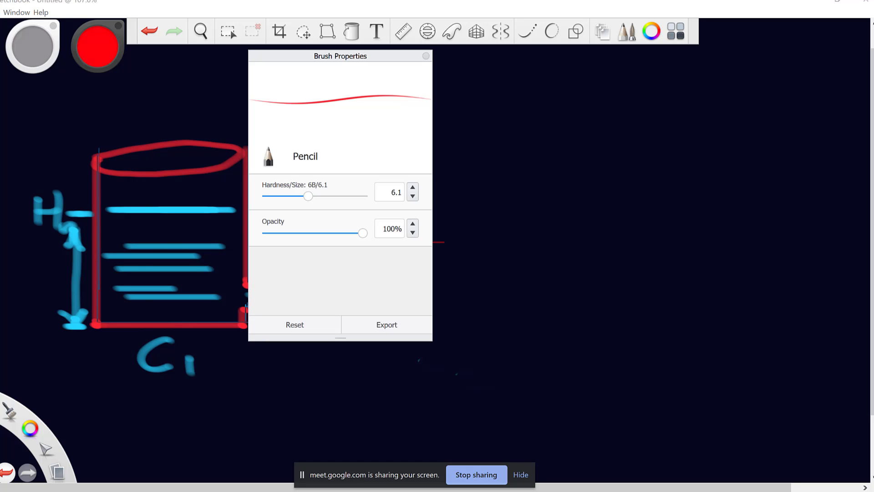
left_click_drag(308, 197, 322, 203)
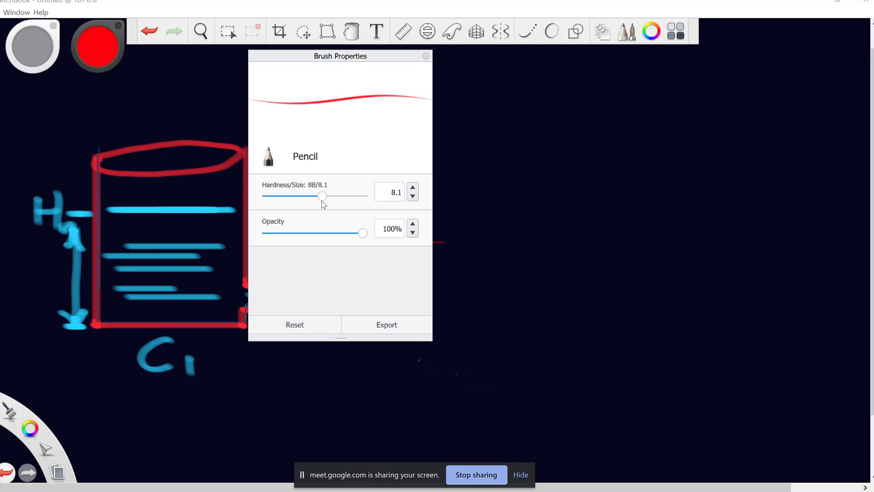
left_click(425, 56)
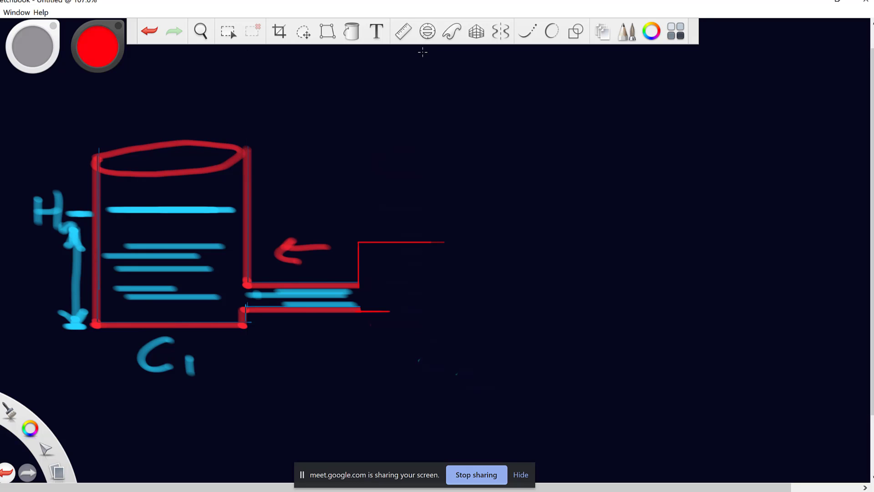
left_click_drag(359, 244, 359, 284)
mouse_move(362, 312)
left_mouse_down()
mouse_move(392, 308)
mouse_move(380, 269)
mouse_move(449, 262)
mouse_move(382, 267)
left_mouse_up()
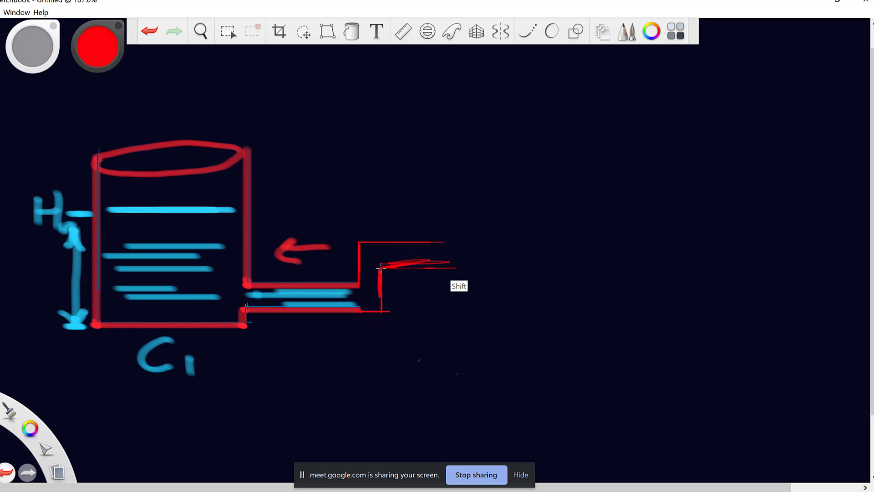
left_click_drag(460, 268, 382, 267)
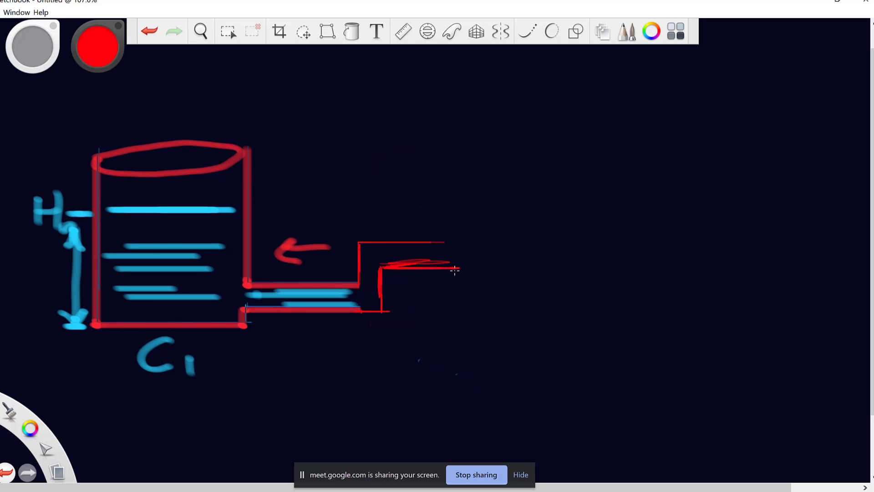
Draw the new tank's walls, base drop and elliptical rim with straight strokes.
key("shift")
key("shift")
left_click_drag(440, 243, 440, 152)
left_click_drag(440, 243, 439, 93)
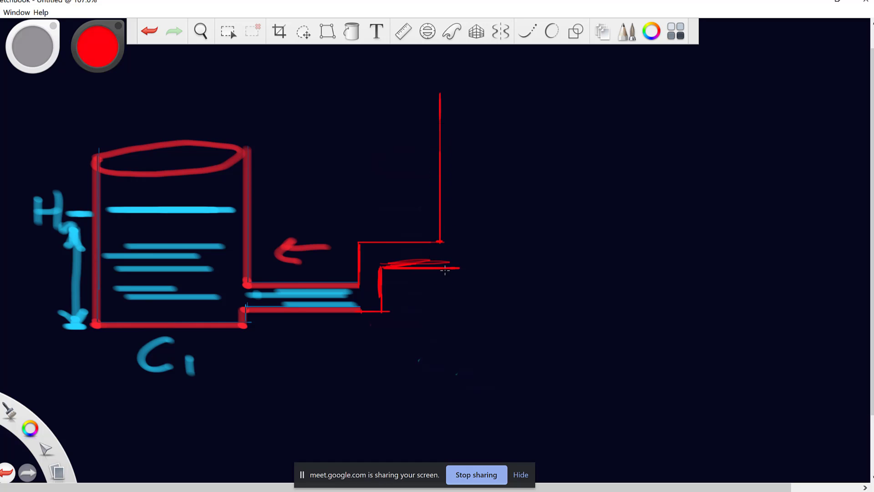
key("shift")
mouse_move(445, 271)
left_mouse_down()
mouse_move(445, 289)
mouse_move(468, 293)
mouse_move(604, 294)
mouse_move(608, 109)
mouse_move(605, 289)
left_mouse_up()
key("shift")
key("shift")
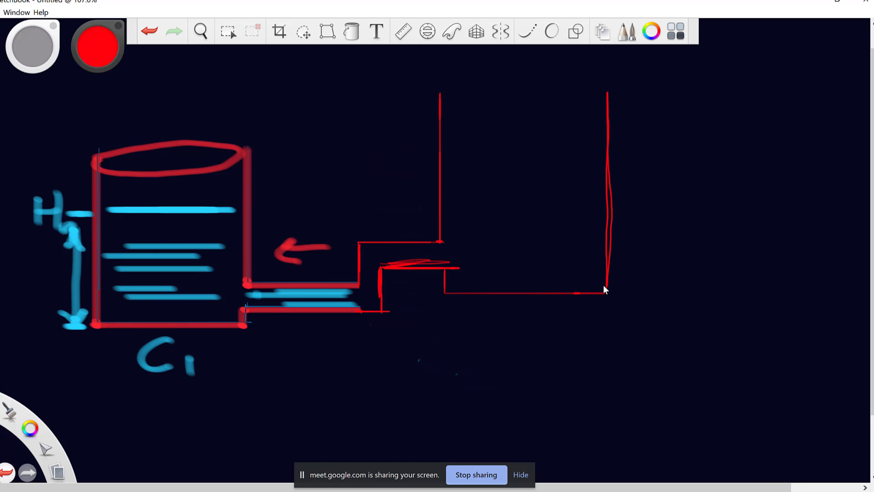
mouse_move(443, 94)
left_mouse_down()
mouse_move(545, 112)
mouse_move(601, 91)
mouse_move(511, 82)
mouse_move(443, 94)
left_mouse_up()
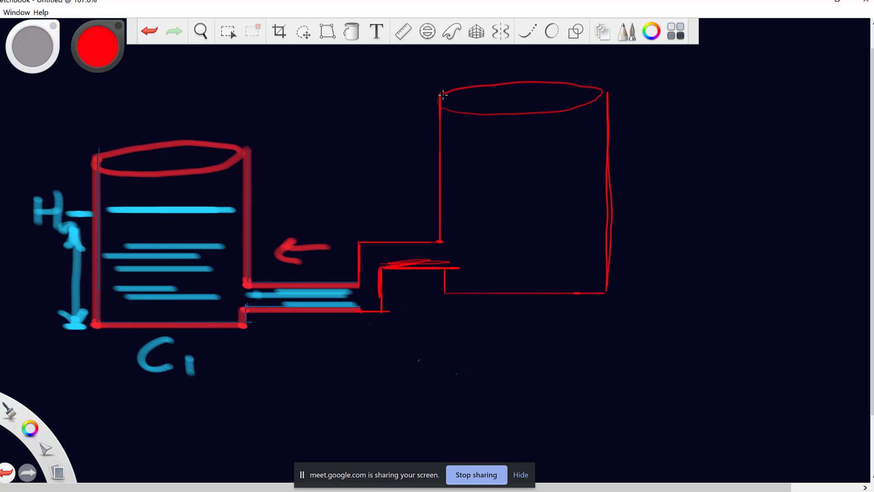
Switch to blue, draw four water lines in the right tank, and label it C2.
left_click(93, 45)
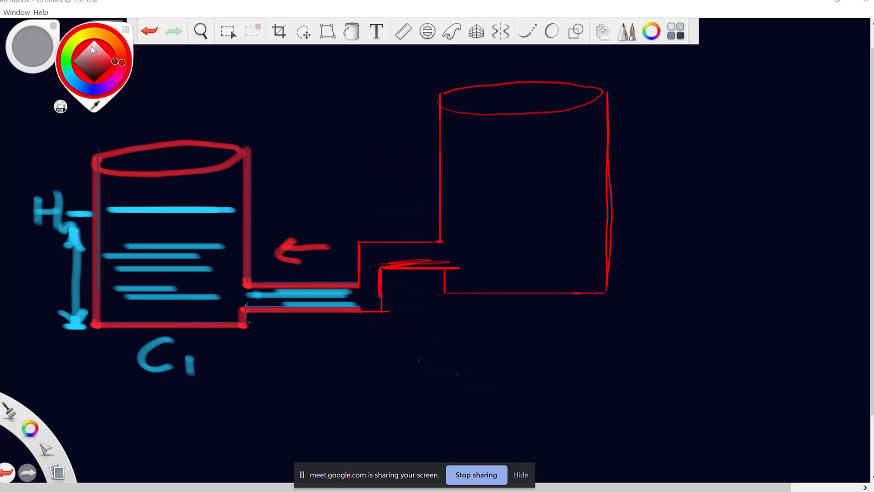
left_click(73, 82)
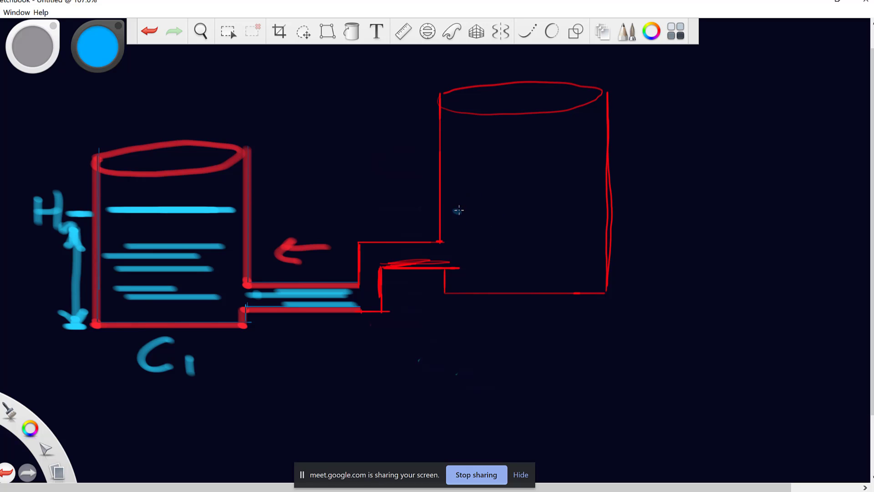
left_click_drag(445, 210, 601, 210)
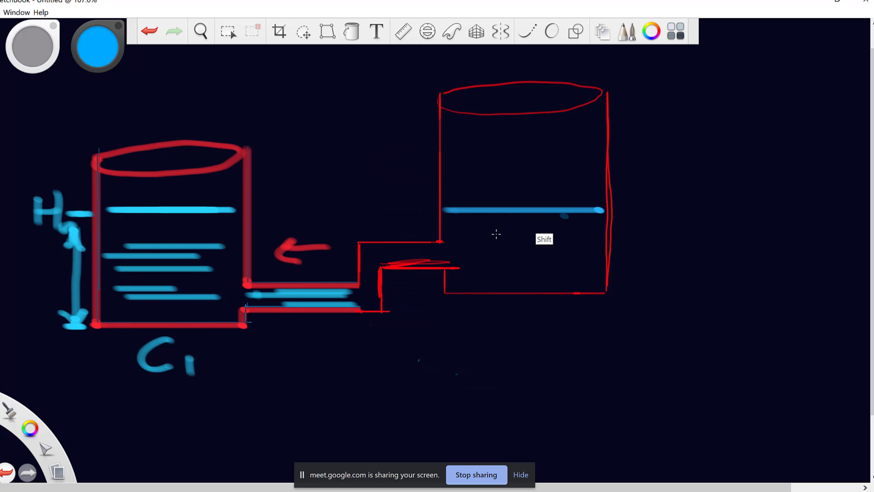
left_click_drag(475, 232, 568, 232)
left_click_drag(487, 257, 572, 256)
left_click_drag(509, 278, 577, 278)
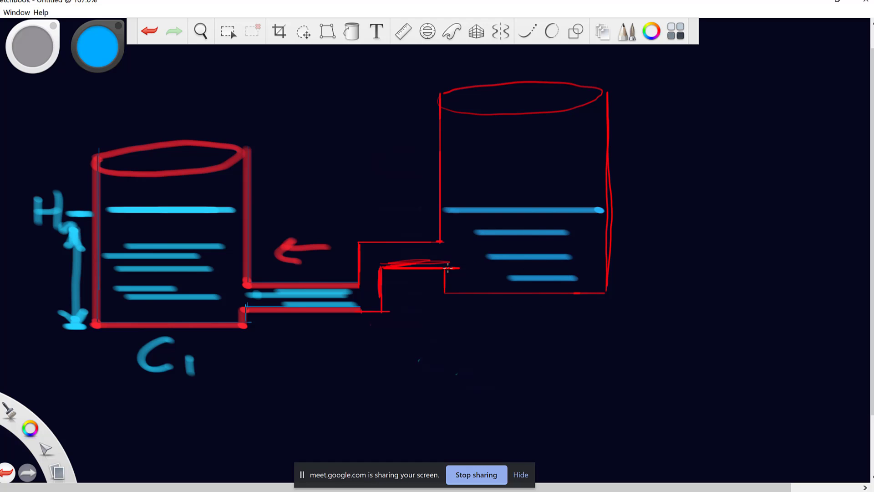
mouse_move(534, 330)
left_mouse_down()
mouse_move(513, 357)
mouse_move(592, 369)
left_mouse_up()
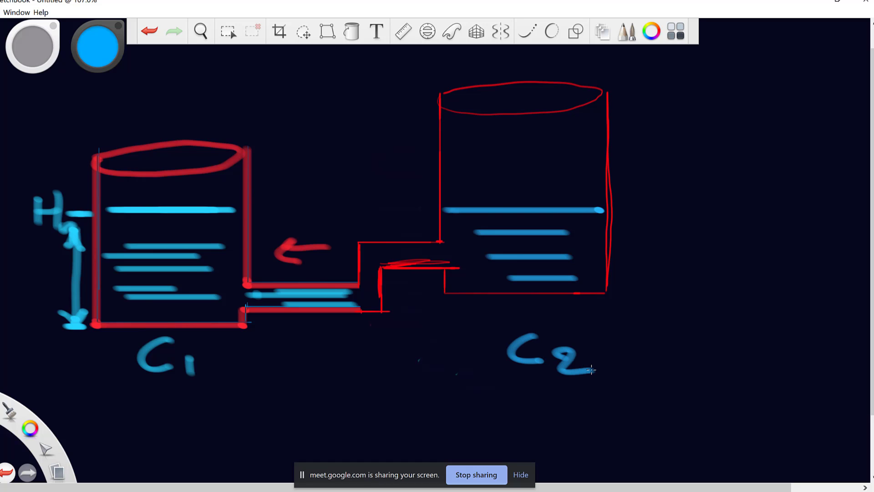
Draw blue flow arrows from the right tank along the pipe into C1 and raise C1's water level.
mouse_move(522, 200)
left_mouse_down()
mouse_move(518, 248)
mouse_move(530, 242)
mouse_move(497, 233)
left_mouse_up()
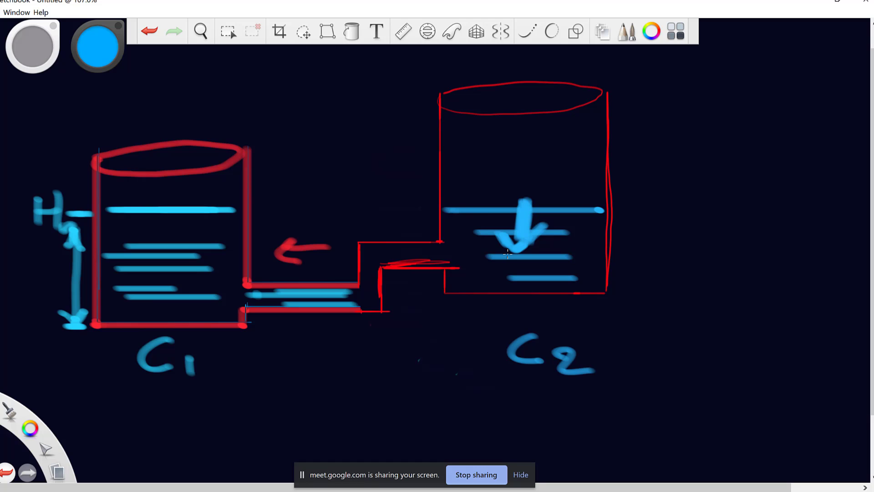
mouse_move(495, 251)
left_mouse_down()
mouse_move(389, 254)
mouse_move(397, 250)
mouse_move(380, 254)
mouse_move(386, 259)
left_mouse_up()
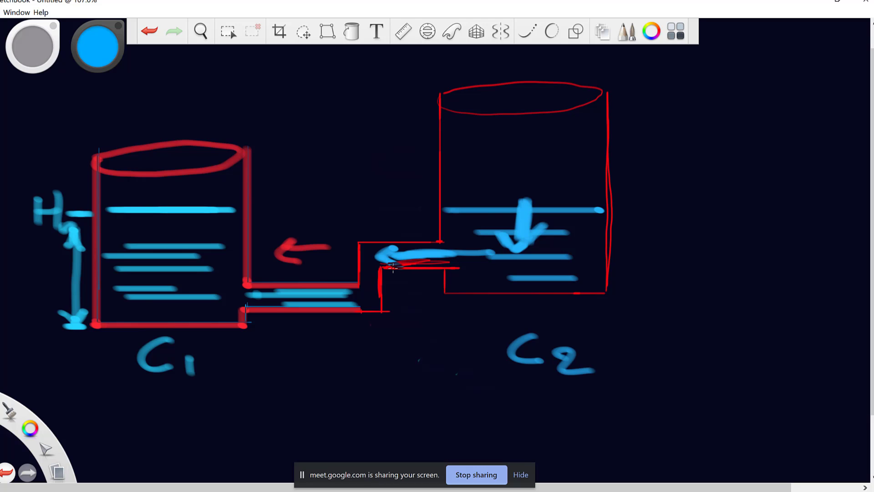
mouse_move(362, 272)
left_mouse_down()
mouse_move(361, 297)
mouse_move(312, 299)
left_mouse_up()
left_click_drag(103, 201, 203, 201)
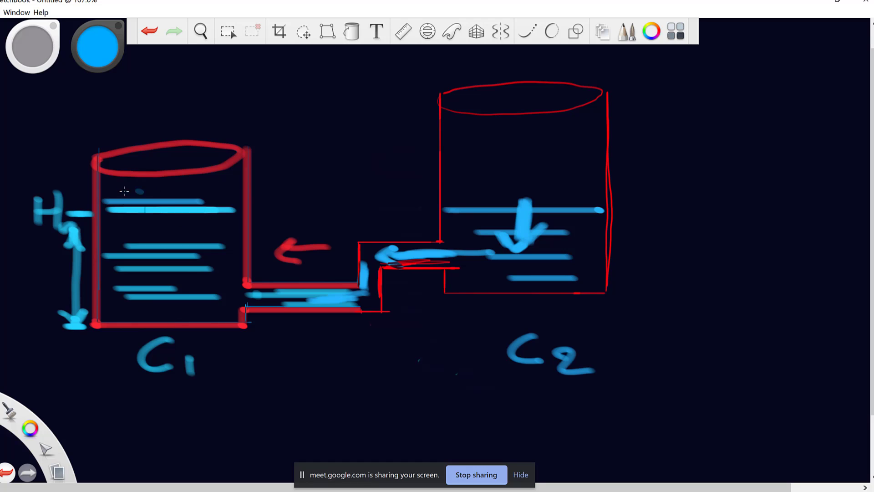
left_click_drag(121, 190, 214, 187)
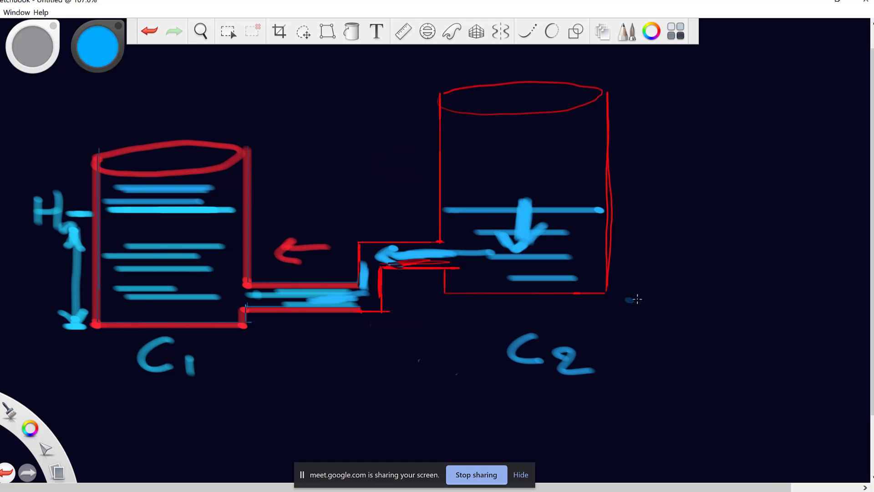
mouse_move(631, 297)
left_mouse_down()
mouse_move(629, 337)
mouse_move(613, 309)
mouse_move(644, 305)
mouse_move(624, 341)
left_mouse_up()
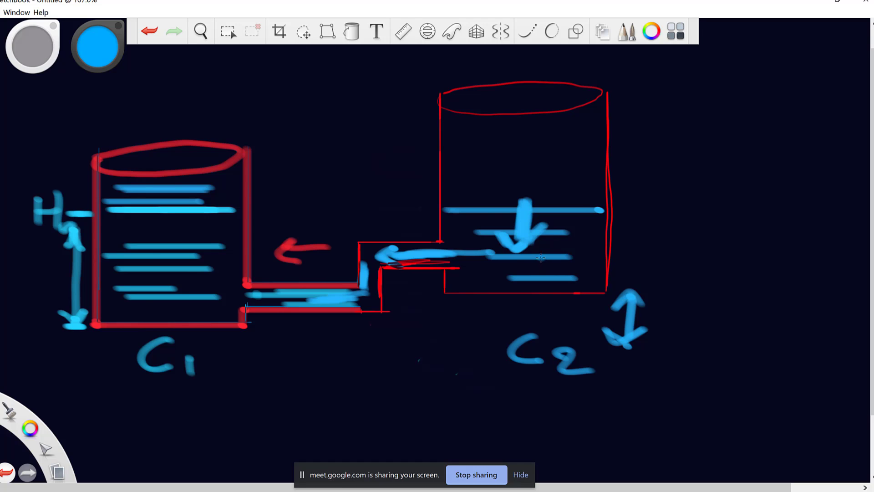
left_click(540, 350)
left_click(533, 166)
Switch to red and retrace the lower pipe edge and its vertical joint with thick straight strokes.
left_click(92, 48)
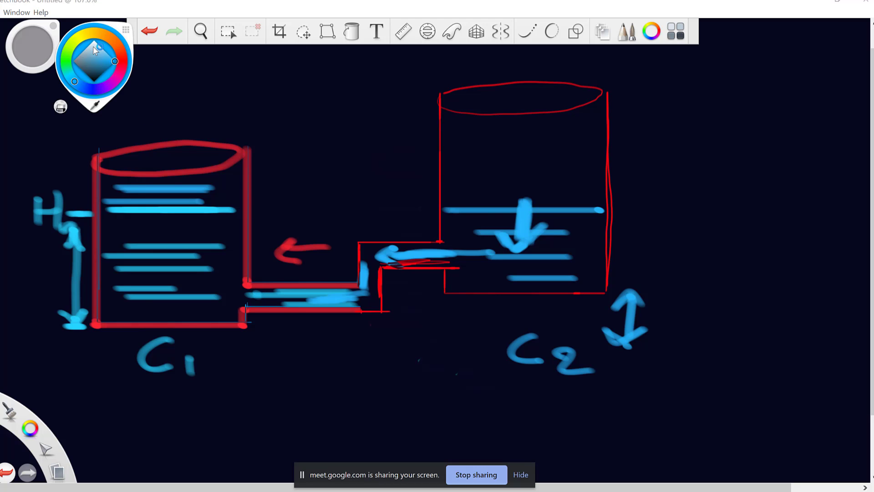
left_click(121, 65)
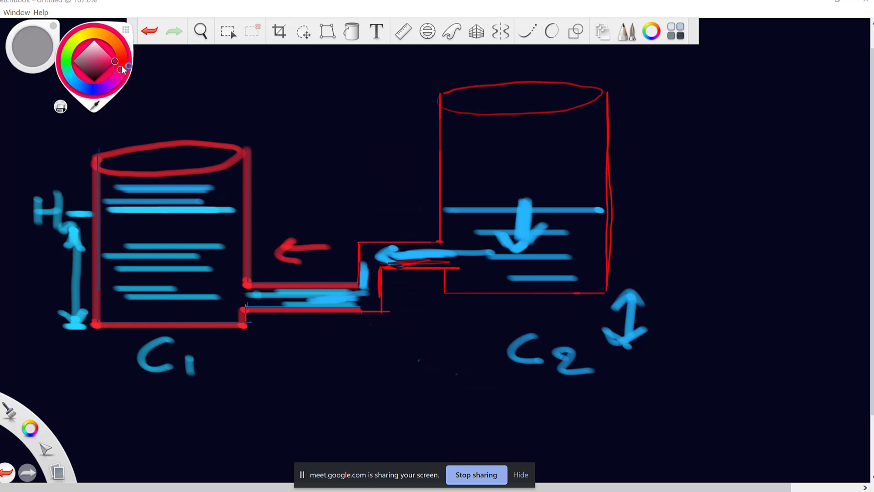
key("shift")
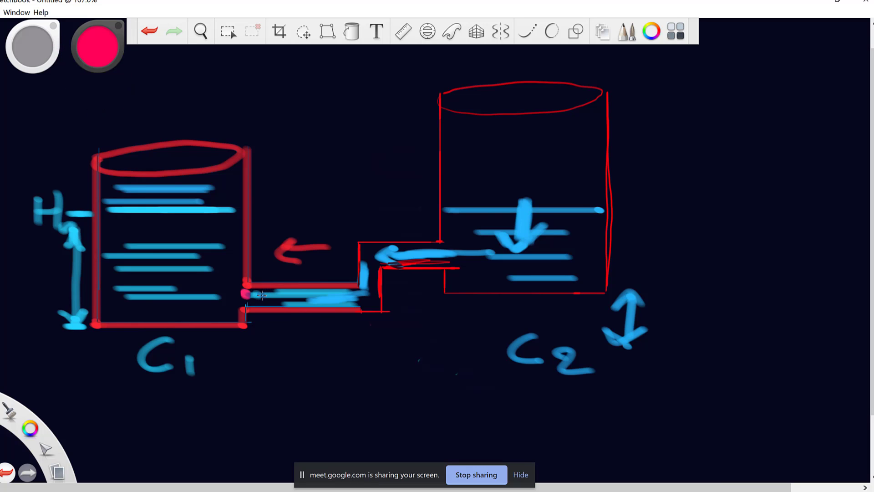
mouse_move(246, 295)
left_mouse_down()
mouse_move(364, 296)
mouse_move(250, 290)
left_mouse_up()
left_click_drag(363, 251, 362, 312)
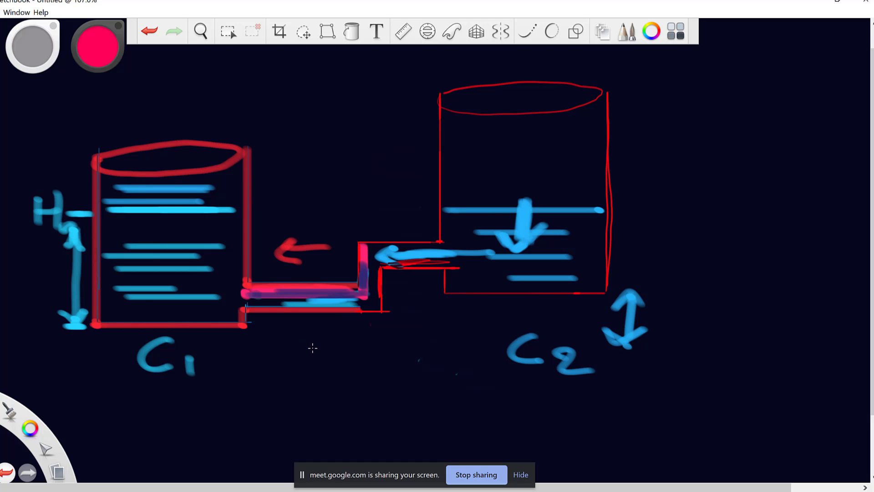
left_click(229, 32)
Marquee-clear the tank drawing from the canvas and set pure red in the Color Editor.
mouse_move(28, 119)
left_mouse_down()
mouse_move(30, 89)
mouse_move(66, 378)
mouse_move(800, 394)
left_mouse_up()
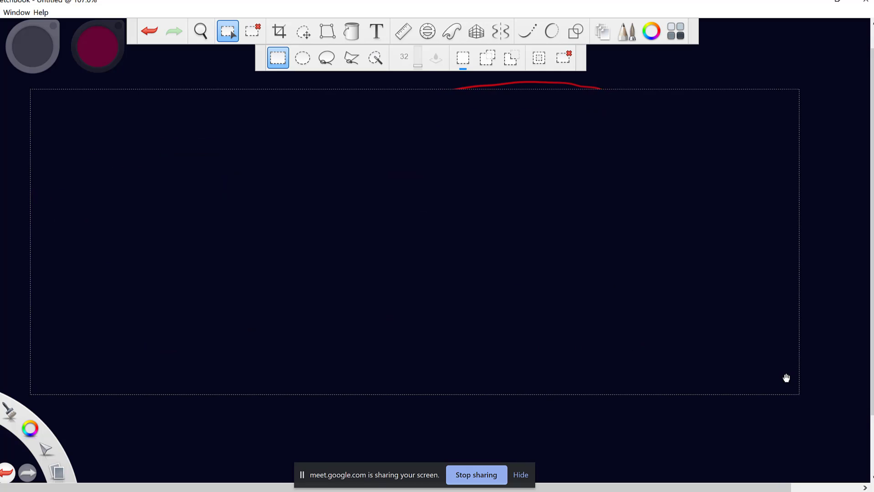
left_click_drag(456, 82, 677, 100)
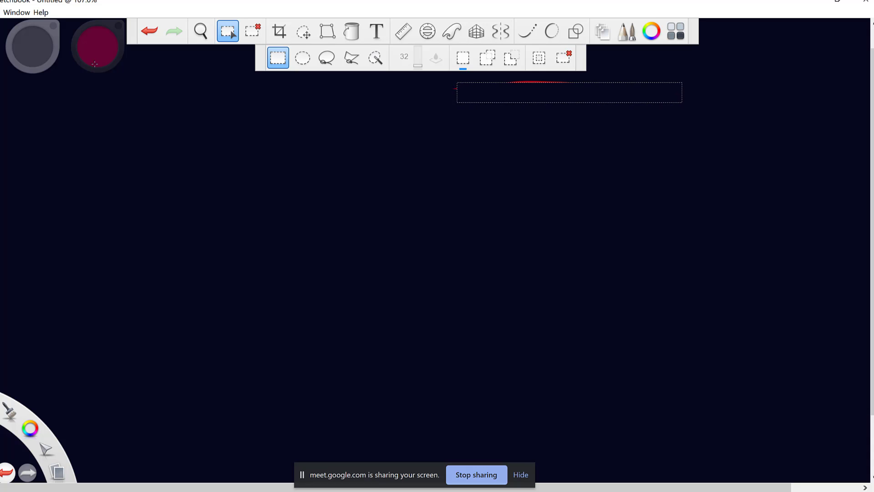
left_click(652, 31)
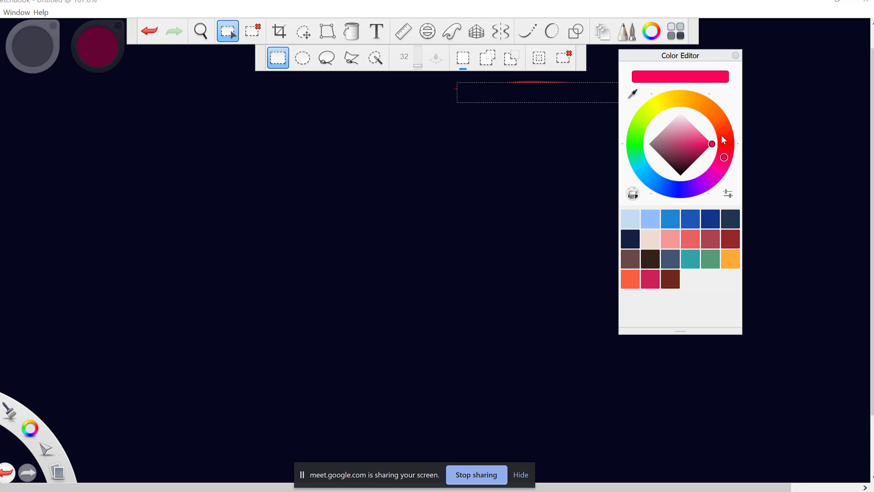
left_click(725, 141)
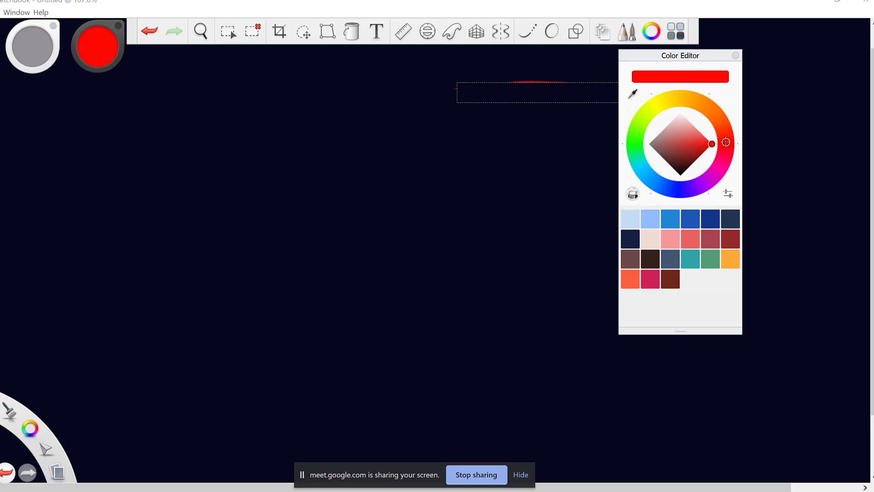
left_click(736, 55)
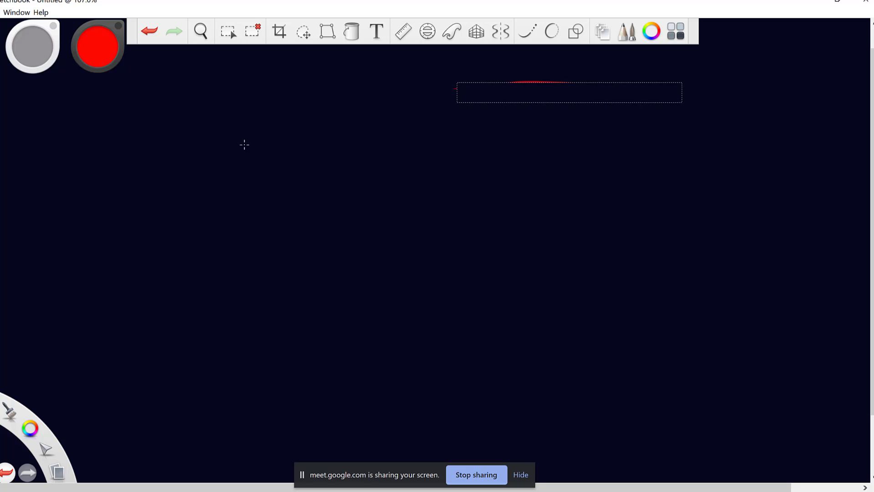
Draw the red wire with a resistor zigzag and label it R.
left_click(252, 30)
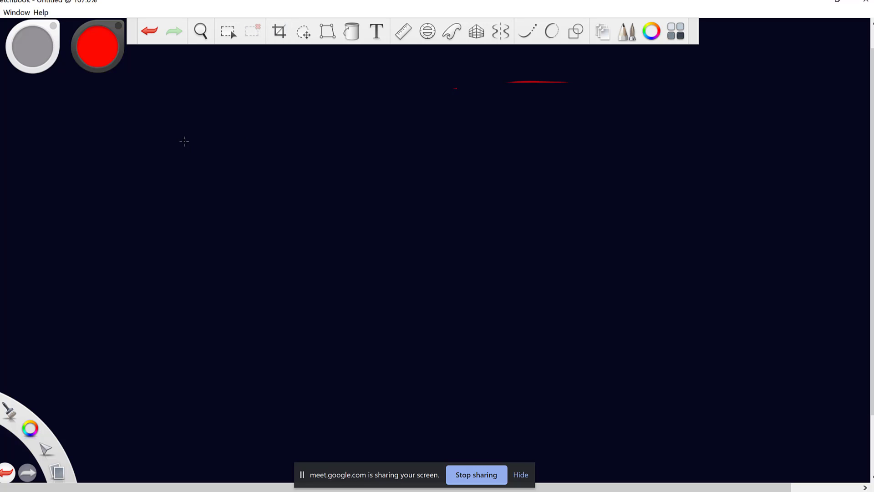
mouse_move(186, 142)
left_mouse_down()
mouse_move(245, 141)
mouse_move(247, 125)
mouse_move(273, 128)
mouse_move(295, 155)
mouse_move(316, 156)
mouse_move(320, 132)
mouse_move(330, 144)
mouse_move(393, 146)
left_mouse_up()
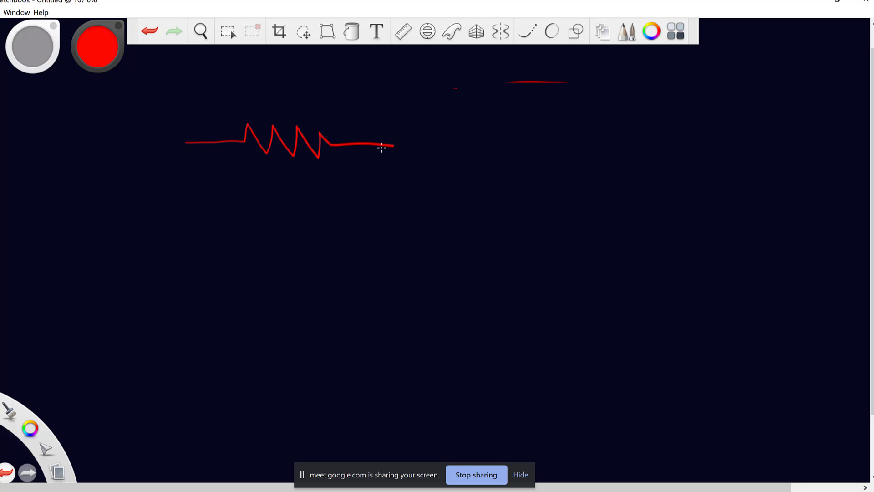
mouse_move(263, 87)
left_mouse_down()
mouse_move(264, 77)
mouse_move(313, 118)
left_mouse_up()
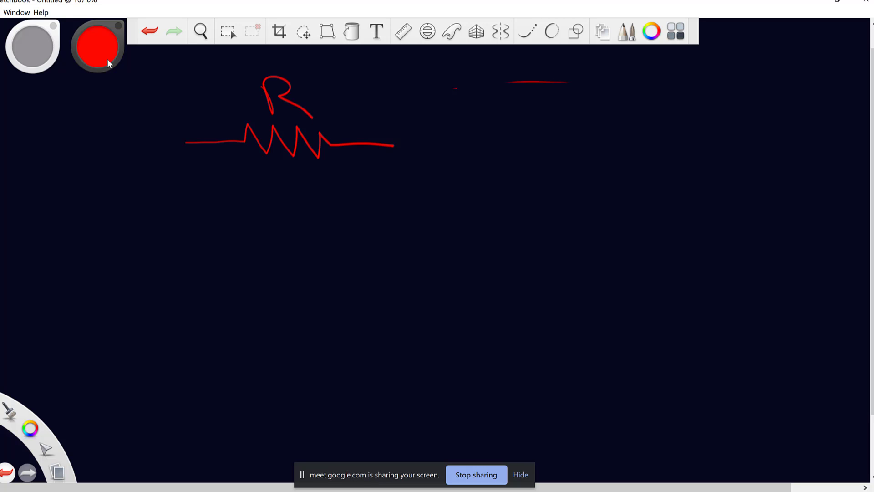
Switch to green and draw the diode triangle, bar, output lead and light arrows.
left_click(96, 46)
left_click(66, 65)
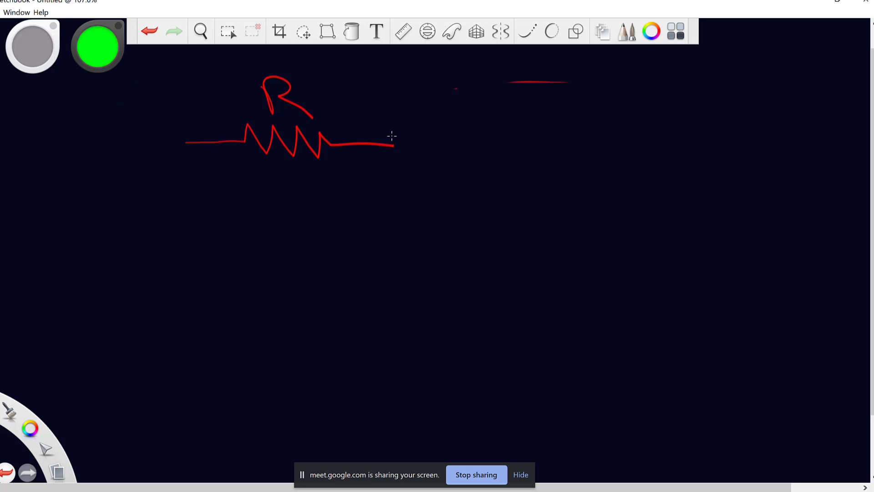
mouse_move(390, 135)
left_mouse_down()
mouse_move(394, 158)
mouse_move(441, 145)
mouse_move(395, 160)
left_mouse_up()
left_click_drag(439, 132, 438, 159)
left_click_drag(439, 146, 468, 146)
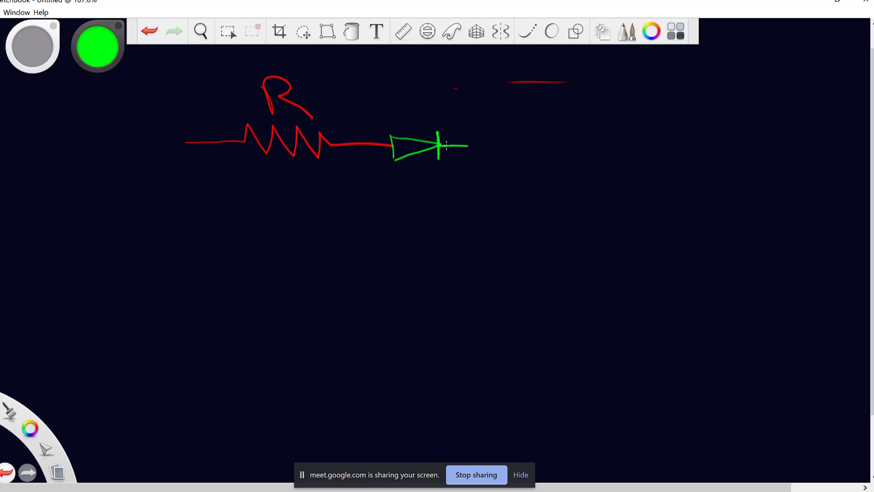
mouse_move(401, 129)
left_mouse_down()
mouse_move(411, 115)
mouse_move(393, 119)
left_mouse_up()
mouse_move(412, 115)
left_mouse_down()
mouse_move(408, 128)
mouse_move(422, 118)
mouse_move(409, 124)
mouse_move(424, 132)
left_mouse_up()
Switch back to red and extend the wires right and down both sides of the circuit.
left_click(98, 46)
left_click(121, 62)
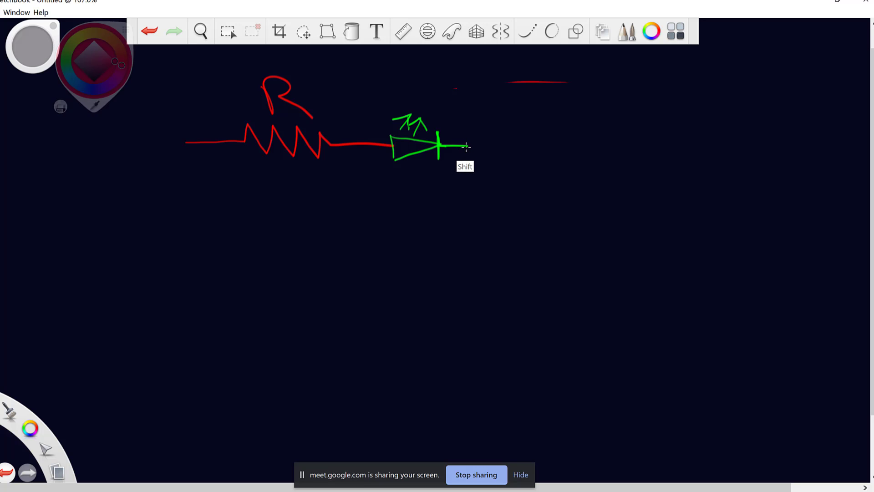
left_click_drag(467, 146, 563, 147)
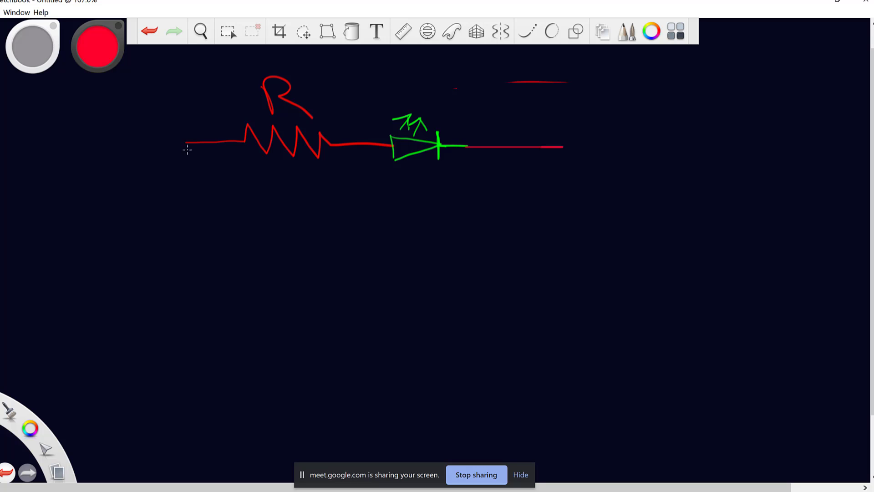
mouse_move(185, 146)
left_mouse_down()
mouse_move(187, 223)
mouse_move(270, 223)
left_mouse_up()
mouse_move(563, 147)
left_mouse_down()
mouse_move(566, 216)
mouse_move(329, 223)
mouse_move(325, 214)
mouse_move(326, 226)
left_mouse_up()
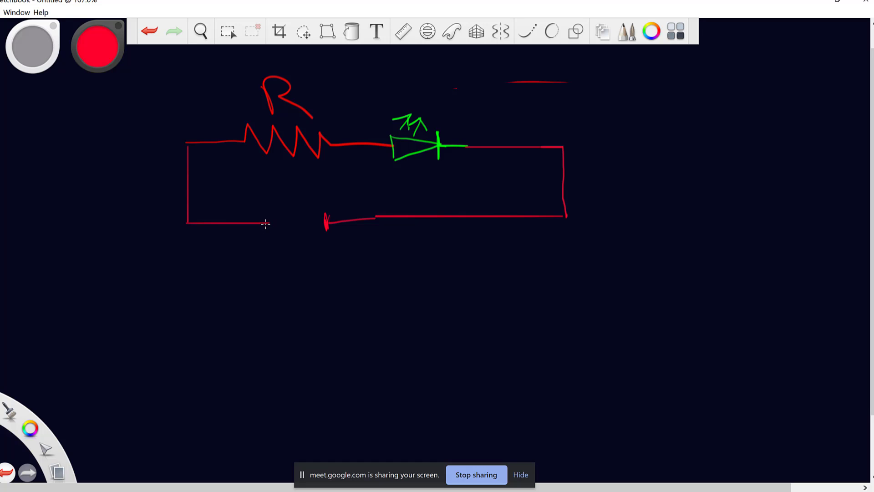
Draw straight bottom wire and battery plate with Shift, marking the minus side.
key("shift")
mouse_move(266, 223)
left_mouse_down()
mouse_move(290, 224)
mouse_move(290, 208)
mouse_move(275, 193)
mouse_move(268, 202)
left_mouse_up()
key("shift")
mouse_move(335, 204)
left_mouse_down()
mouse_move(351, 202)
mouse_move(337, 203)
left_mouse_up()
Write 9V under the battery and label its terminals 9V and 0V.
mouse_move(298, 268)
left_mouse_down()
mouse_move(275, 284)
mouse_move(297, 302)
mouse_move(327, 274)
left_mouse_up()
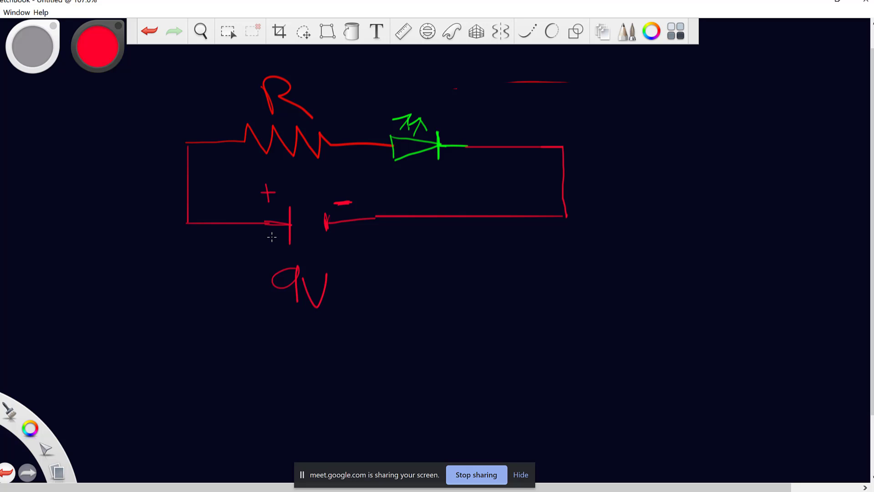
mouse_move(264, 237)
left_mouse_down()
mouse_move(260, 256)
mouse_move(276, 236)
left_mouse_up()
left_click_drag(342, 232, 368, 226)
Draw a current arrowhead on the left wire labelled I.
mouse_move(185, 189)
left_mouse_down()
mouse_move(175, 208)
mouse_move(196, 201)
left_mouse_up()
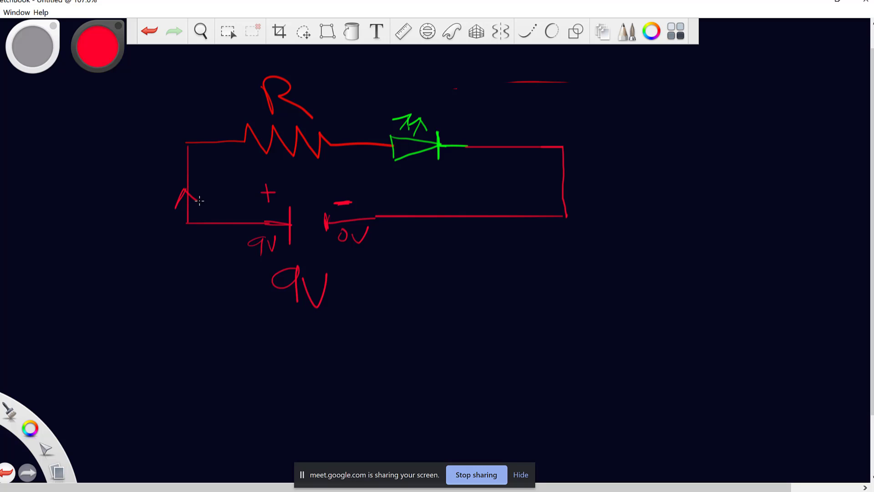
right_click(135, 205)
mouse_move(137, 188)
left_mouse_down()
mouse_move(136, 204)
mouse_move(121, 192)
mouse_move(143, 185)
mouse_move(148, 200)
mouse_move(127, 208)
left_mouse_up()
Write e- under the bottom wire and draw an arrow showing electron flow.
mouse_move(407, 242)
left_mouse_down()
mouse_move(425, 250)
mouse_move(431, 237)
left_mouse_up()
left_click_drag(401, 212, 406, 227)
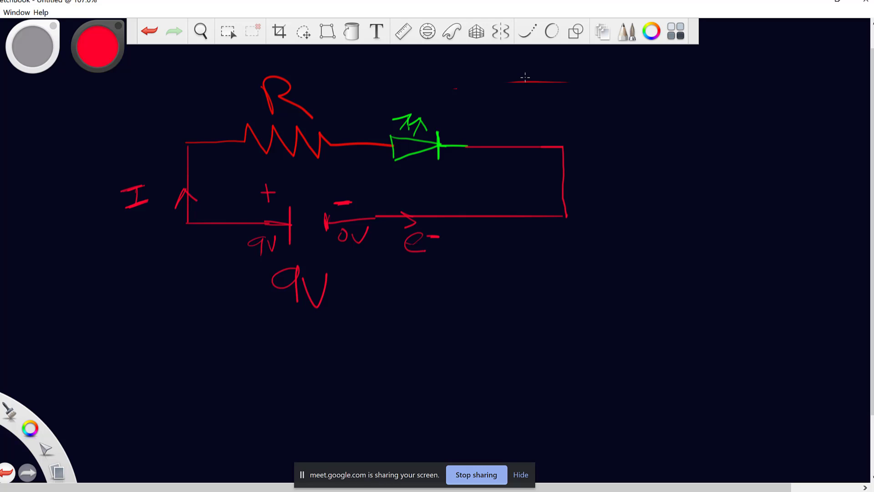
Handwrite the heading 'Ohm's Law' at the top right.
left_click_drag(496, 65, 481, 77)
mouse_move(524, 59)
left_mouse_down()
mouse_move(524, 97)
mouse_move(553, 99)
mouse_move(588, 80)
mouse_move(613, 97)
left_mouse_up()
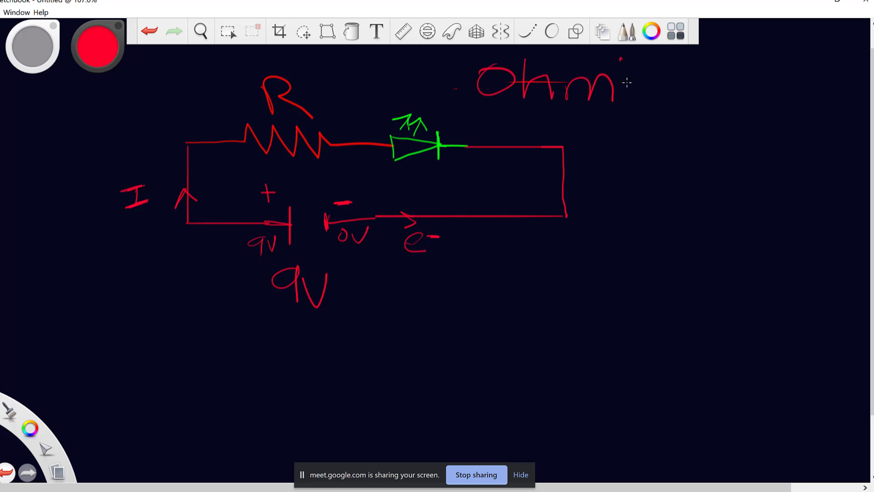
left_click_drag(621, 58, 622, 75)
left_click_drag(661, 72, 642, 106)
mouse_move(693, 60)
left_mouse_down()
mouse_move(683, 95)
mouse_move(741, 97)
mouse_move(788, 82)
left_mouse_up()
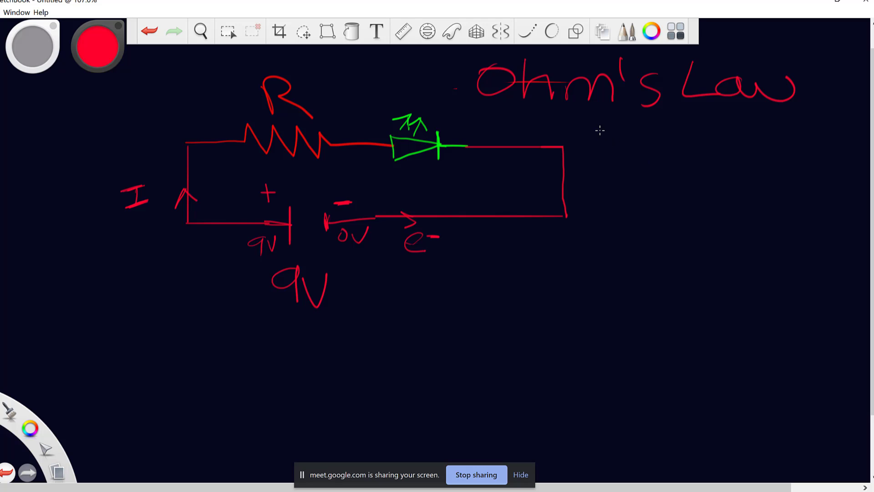
Write V = IR and the rearranged R = V/I under the heading.
mouse_move(600, 131)
left_mouse_down()
mouse_move(618, 158)
mouse_move(631, 127)
mouse_move(676, 152)
mouse_move(667, 141)
mouse_move(700, 138)
mouse_move(703, 153)
left_mouse_up()
left_click(724, 147)
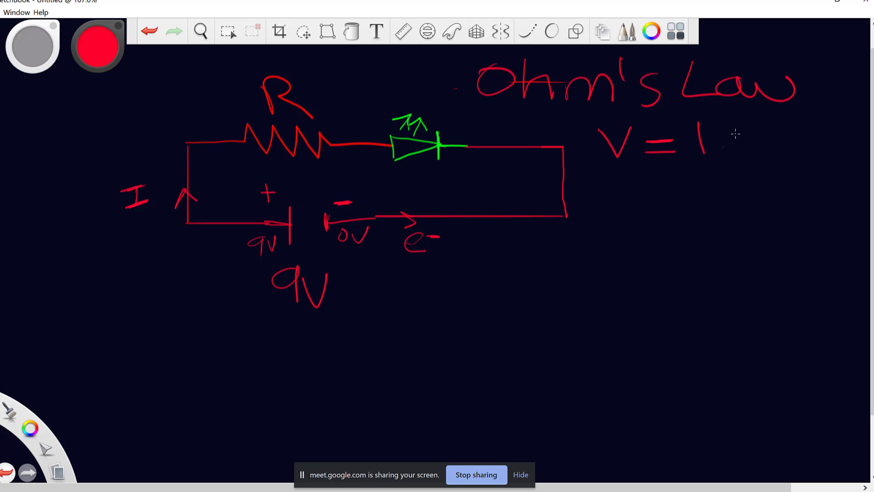
mouse_move(734, 127)
left_mouse_down()
mouse_move(741, 156)
mouse_move(781, 162)
left_mouse_up()
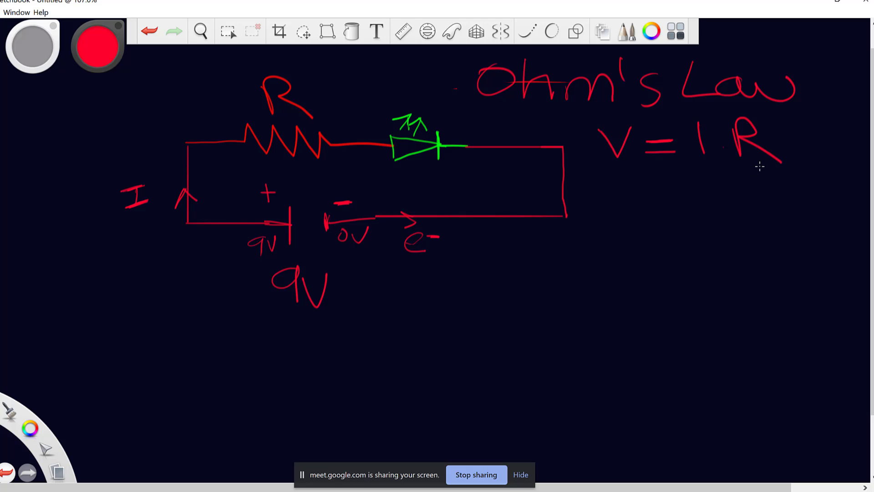
left_click_drag(617, 182, 622, 218)
left_click_drag(618, 182, 671, 219)
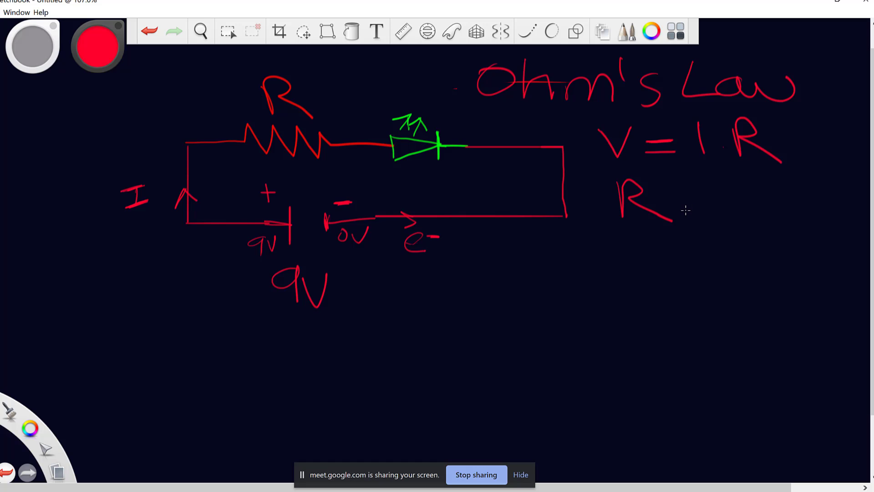
mouse_move(684, 208)
left_mouse_down()
mouse_move(710, 207)
mouse_move(704, 195)
mouse_move(772, 170)
left_mouse_up()
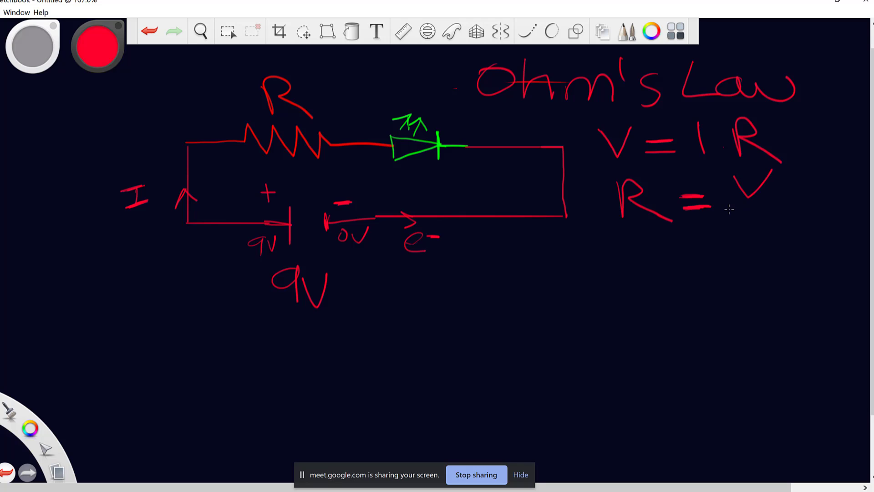
left_click_drag(730, 208, 782, 204)
mouse_move(732, 220)
left_mouse_down()
mouse_move(765, 219)
mouse_move(750, 242)
mouse_move(765, 242)
mouse_move(739, 243)
left_mouse_up()
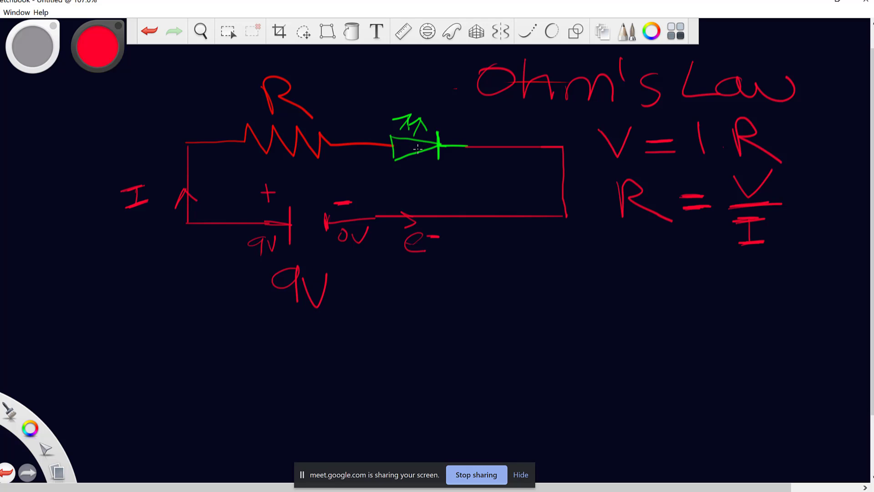
Label the diode LED and mark the voltage drops V_R and V_L.
mouse_move(397, 79)
left_mouse_down()
mouse_move(392, 99)
mouse_move(436, 97)
mouse_move(438, 81)
mouse_move(442, 90)
left_mouse_up()
mouse_move(448, 81)
left_mouse_down()
mouse_move(469, 93)
mouse_move(447, 103)
left_mouse_up()
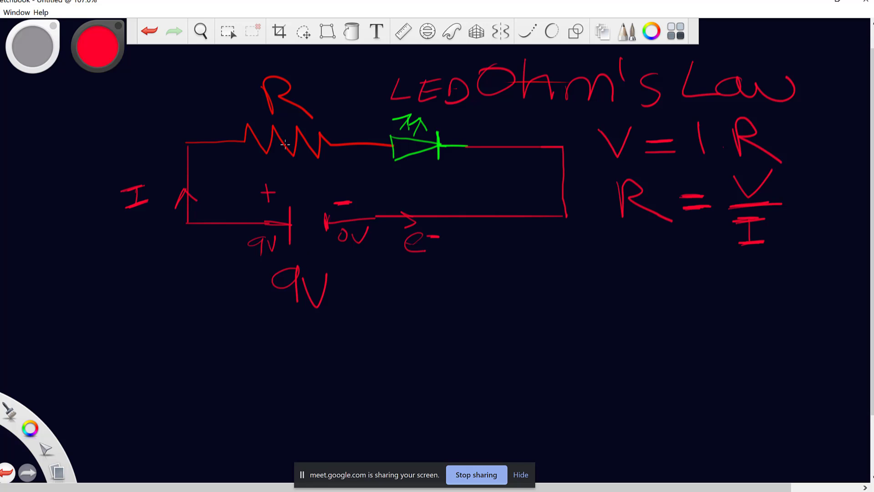
mouse_move(283, 163)
left_mouse_down()
mouse_move(292, 176)
mouse_move(301, 161)
mouse_move(324, 182)
left_mouse_up()
mouse_move(412, 164)
left_mouse_down()
mouse_move(431, 161)
mouse_move(441, 183)
left_mouse_up()
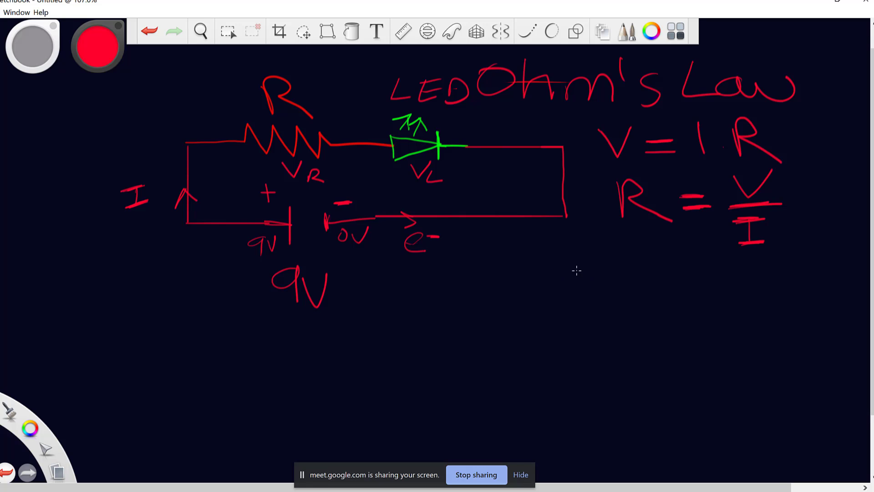
Write V_T = 9V under the battery and V_T = V_R + V_L on the right.
mouse_move(194, 278)
left_mouse_down()
mouse_move(209, 306)
mouse_move(223, 268)
left_mouse_up()
mouse_move(224, 308)
left_mouse_down()
mouse_move(223, 324)
mouse_move(235, 304)
mouse_move(272, 307)
mouse_move(271, 297)
left_mouse_up()
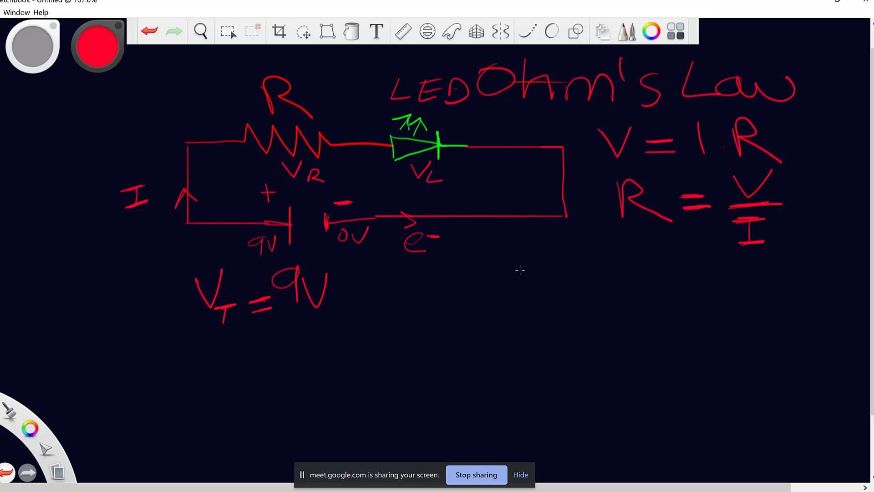
mouse_move(517, 258)
left_mouse_down()
mouse_move(531, 282)
mouse_move(554, 250)
mouse_move(540, 306)
mouse_move(554, 279)
mouse_move(588, 280)
mouse_move(589, 270)
mouse_move(624, 258)
mouse_move(634, 294)
left_mouse_up()
mouse_move(633, 273)
left_mouse_down()
mouse_move(652, 290)
mouse_move(677, 269)
mouse_move(669, 280)
mouse_move(699, 272)
left_mouse_up()
mouse_move(699, 272)
left_mouse_down()
mouse_move(705, 253)
mouse_move(723, 282)
left_mouse_up()
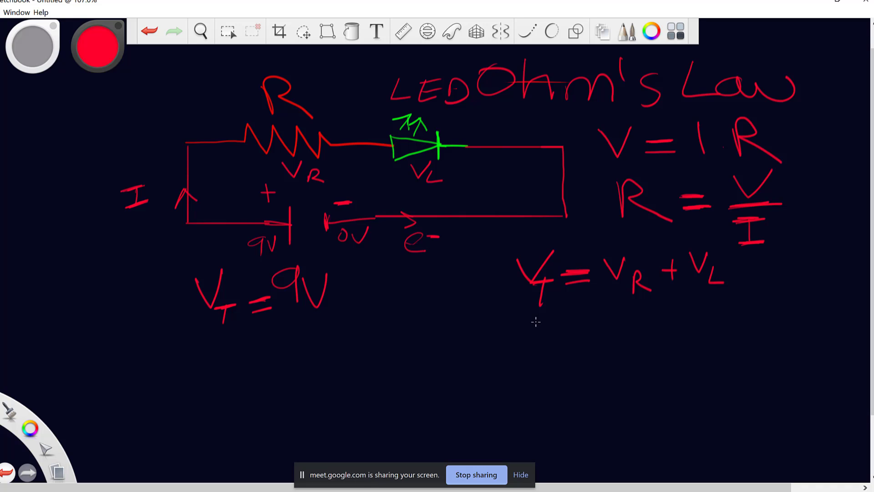
Mark the LED's 2V drop and write the substituted line 9 = V_R + 2.
mouse_move(552, 318)
left_mouse_down()
mouse_move(555, 345)
mouse_move(575, 342)
mouse_move(573, 332)
left_mouse_up()
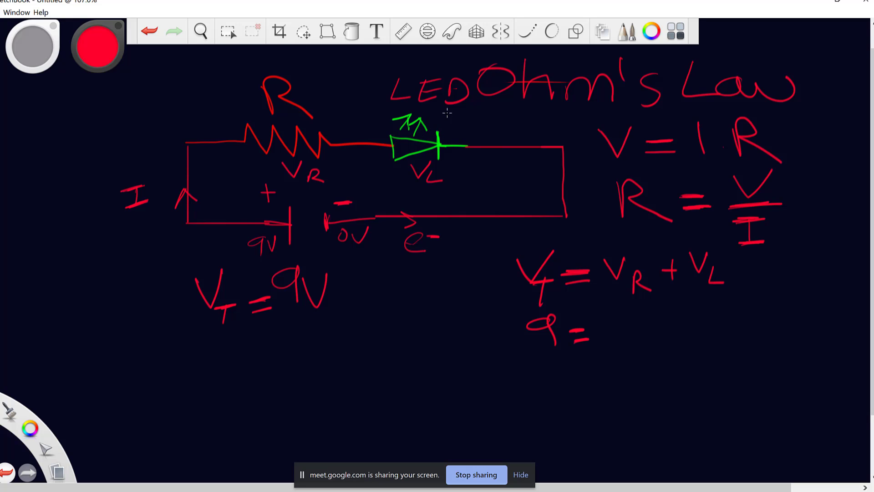
mouse_move(457, 117)
left_mouse_down()
mouse_move(470, 132)
mouse_move(495, 114)
left_mouse_up()
mouse_move(621, 312)
left_mouse_down()
mouse_move(632, 327)
mouse_move(645, 308)
mouse_move(650, 343)
left_mouse_up()
mouse_move(650, 320)
left_mouse_down()
mouse_move(664, 343)
mouse_move(704, 322)
left_mouse_up()
mouse_move(693, 309)
left_mouse_down()
mouse_move(698, 335)
mouse_move(741, 319)
left_mouse_up()
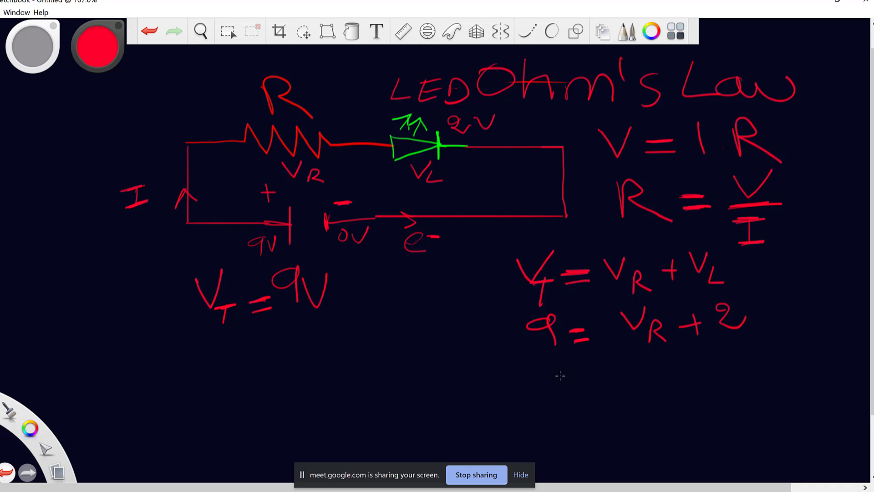
Solve for the resistor voltage: V_R = 9 − 2 = 7 Volt.
mouse_move(558, 368)
left_mouse_down()
mouse_move(577, 363)
mouse_move(598, 386)
mouse_move(628, 381)
mouse_move(628, 369)
mouse_move(657, 362)
mouse_move(655, 381)
mouse_move(713, 359)
mouse_move(734, 374)
mouse_move(761, 373)
mouse_move(763, 363)
mouse_move(816, 357)
mouse_move(824, 334)
left_mouse_up()
mouse_move(826, 358)
left_mouse_down()
mouse_move(823, 367)
mouse_move(834, 355)
mouse_move(839, 369)
left_mouse_up()
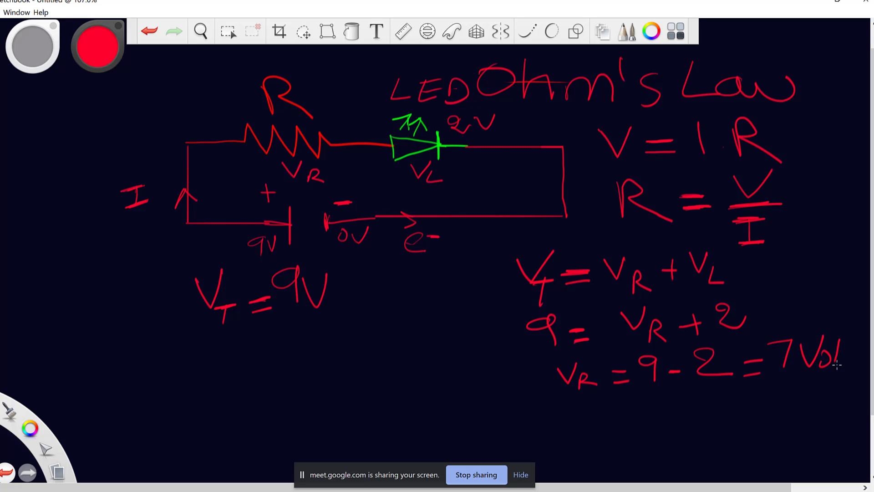
mouse_move(847, 335)
left_mouse_down()
mouse_move(845, 371)
mouse_move(856, 351)
left_mouse_up()
Begin the resistance calculation R = V/I below V_T = 9V.
left_click_drag(184, 363, 182, 390)
mouse_move(184, 360)
left_mouse_down()
mouse_move(188, 374)
mouse_move(215, 387)
mouse_move(249, 384)
mouse_move(248, 370)
mouse_move(274, 376)
mouse_move(288, 349)
left_mouse_up()
left_click_drag(259, 379, 294, 379)
mouse_move(275, 390)
left_mouse_down()
mouse_move(268, 418)
mouse_move(280, 391)
left_mouse_up()
left_click_drag(258, 420, 280, 416)
Label the LED current 20mA and continue R = V/I = 7/20 with a second fraction.
left_click_drag(307, 383, 323, 371)
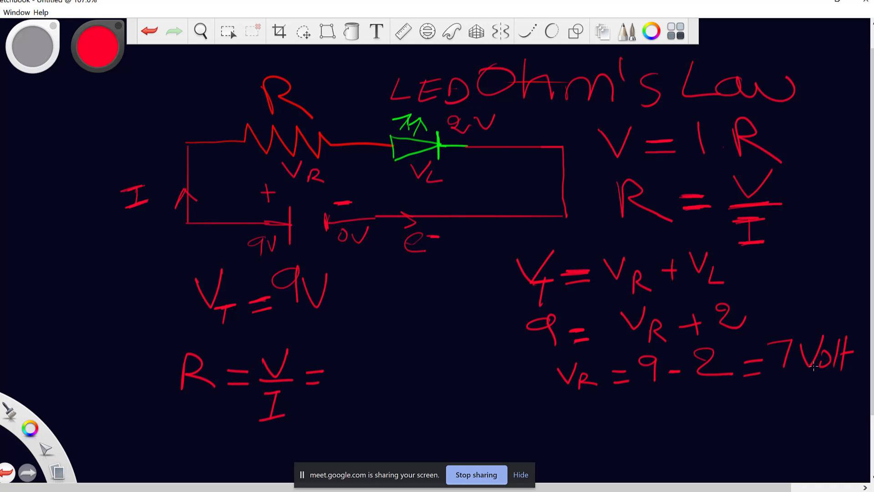
mouse_move(347, 351)
left_mouse_down()
mouse_move(371, 349)
mouse_move(356, 373)
mouse_move(371, 380)
left_mouse_up()
mouse_move(459, 158)
left_mouse_down()
mouse_move(478, 172)
mouse_move(490, 161)
mouse_move(529, 171)
mouse_move(544, 157)
mouse_move(560, 174)
mouse_move(556, 165)
left_mouse_up()
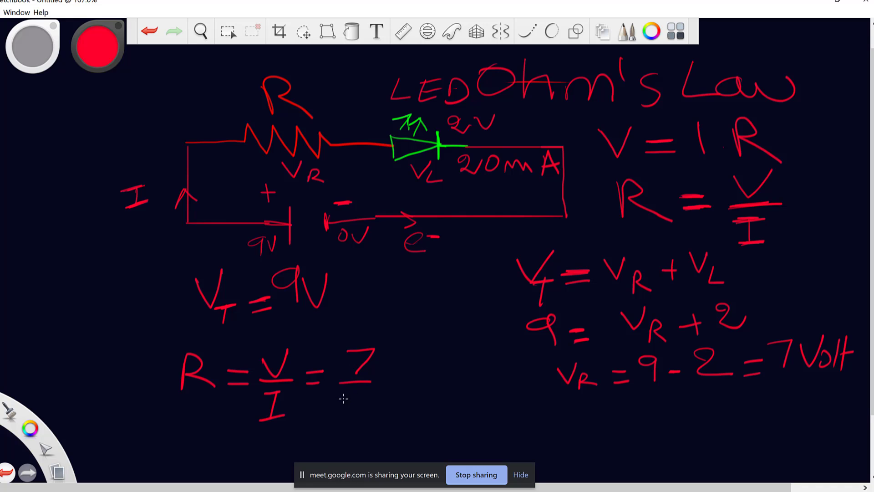
mouse_move(349, 399)
left_mouse_down()
mouse_move(360, 415)
mouse_move(394, 377)
left_mouse_up()
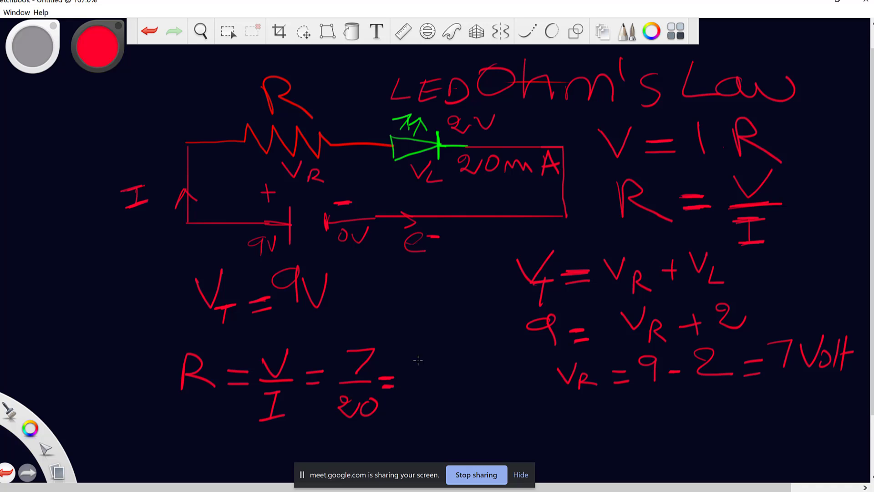
mouse_move(417, 351)
left_mouse_down()
mouse_move(423, 370)
mouse_move(451, 382)
left_mouse_up()
mouse_move(404, 400)
left_mouse_down()
mouse_move(424, 415)
mouse_move(429, 401)
mouse_move(461, 411)
mouse_move(472, 394)
mouse_move(463, 379)
mouse_move(478, 376)
mouse_move(488, 387)
mouse_move(504, 381)
mouse_move(495, 394)
left_mouse_up()
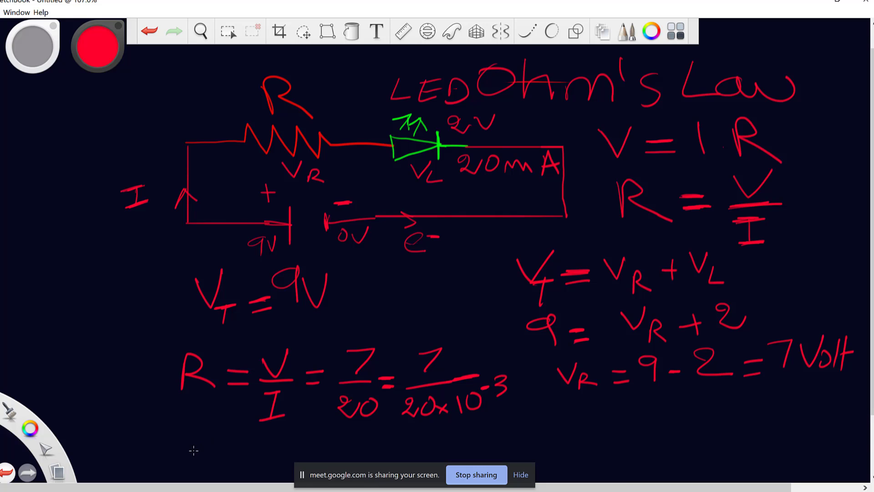
Write the result R = 350Ω and minimize SketchBook to return to Tinkercad.
mouse_move(193, 450)
left_mouse_down()
mouse_move(215, 445)
mouse_move(220, 455)
left_mouse_up()
mouse_move(239, 435)
left_mouse_down()
mouse_move(250, 444)
mouse_move(242, 459)
left_mouse_up()
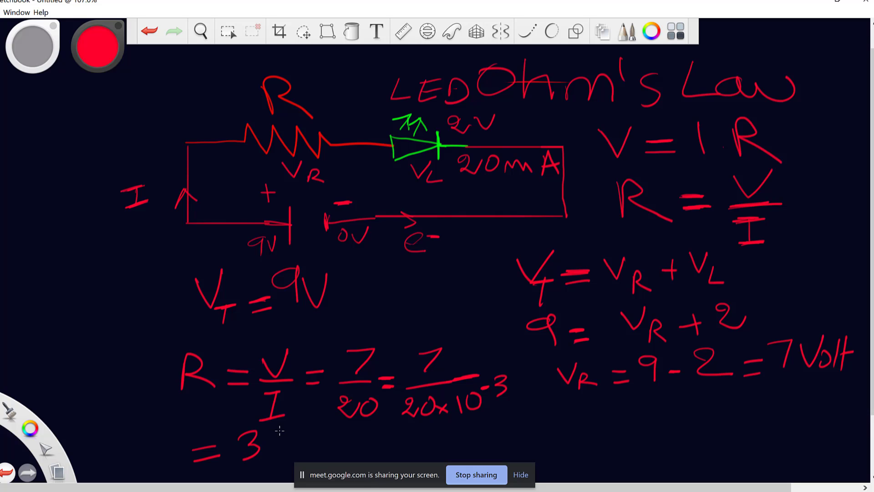
mouse_move(282, 429)
left_mouse_down()
mouse_move(266, 456)
mouse_move(334, 429)
mouse_move(345, 448)
mouse_move(362, 446)
left_mouse_up()
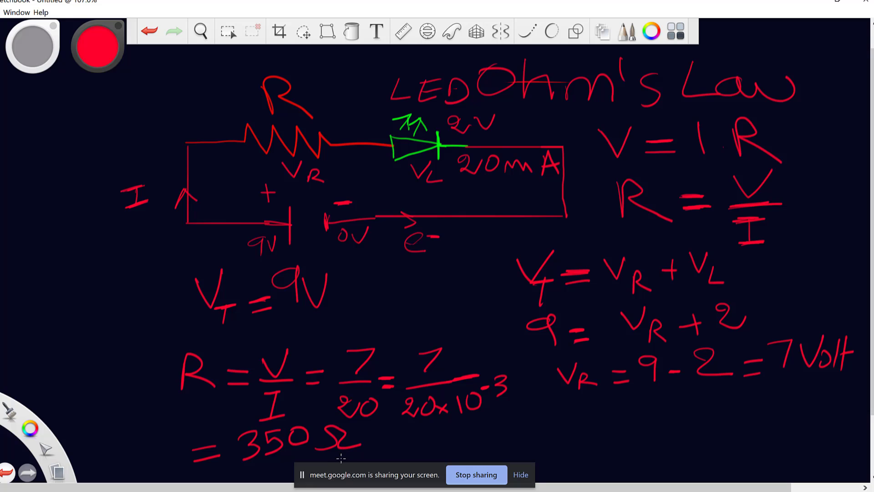
mouse_move(157, 436)
left_mouse_down()
mouse_move(154, 469)
mouse_move(182, 468)
left_mouse_up()
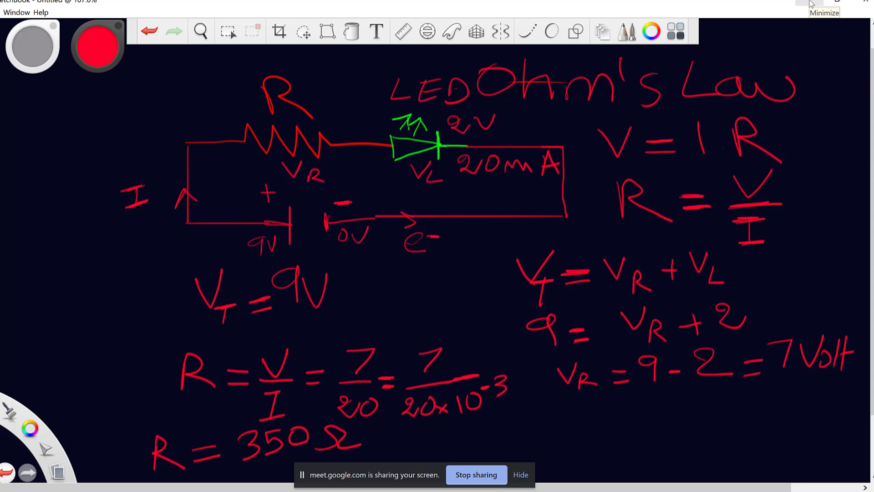
left_click(810, 5)
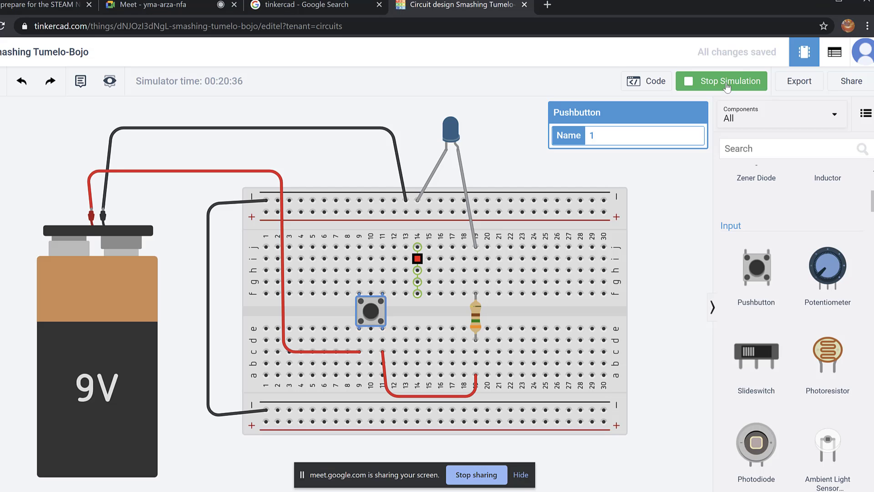
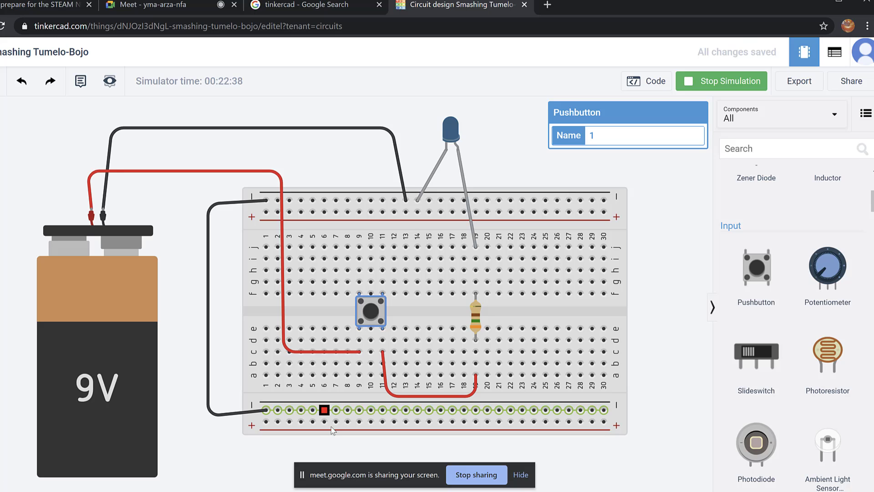
Press the pushbutton to light the LED, then delete the 9V battery and its wires.
left_click(373, 311)
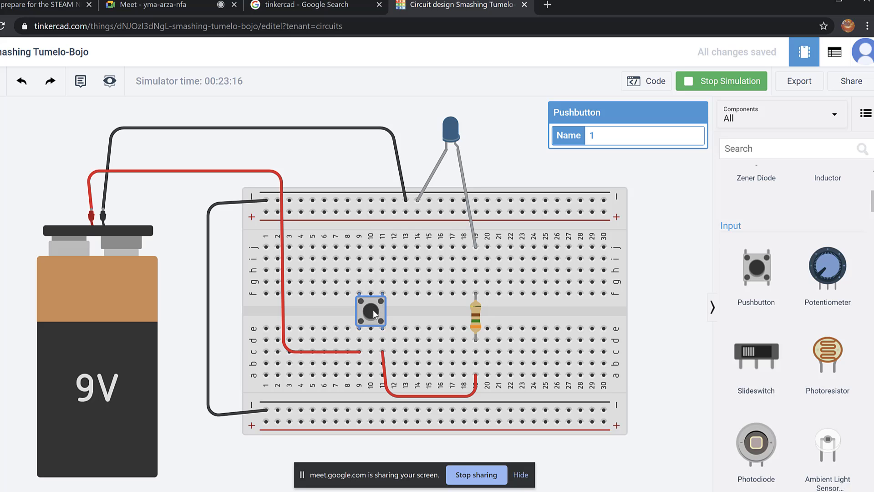
left_click(373, 311)
left_click(126, 313)
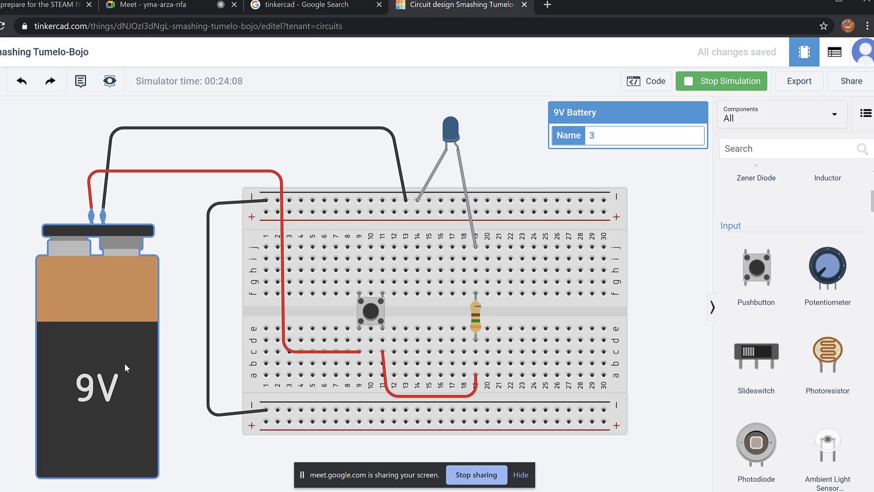
key("Delete")
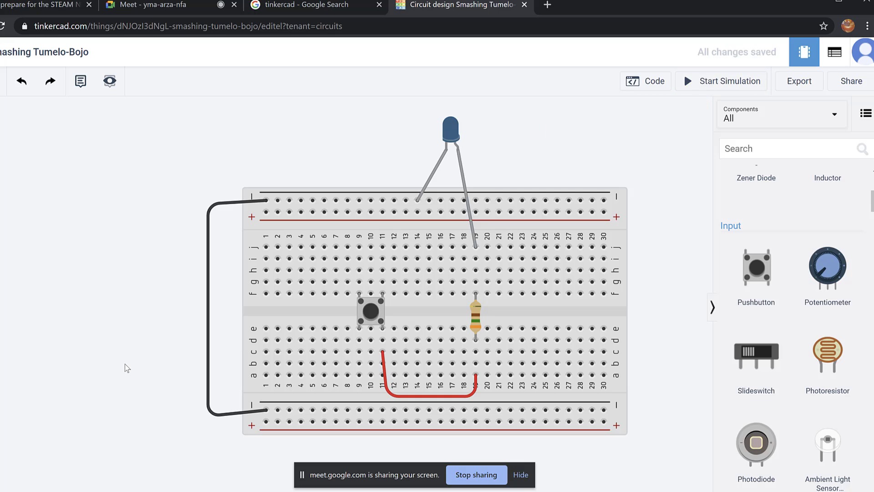
Delete the pushbutton and scroll the Components panel down to Arduino Uno R3.
left_click(379, 314)
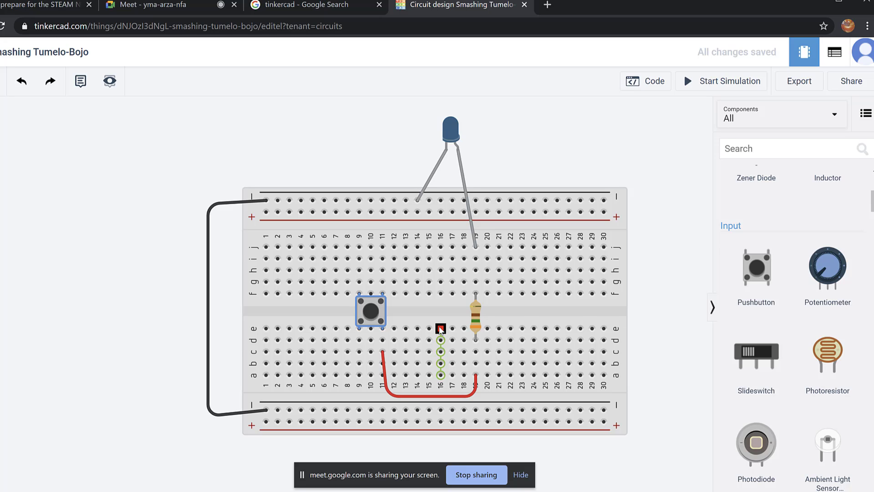
key("Delete")
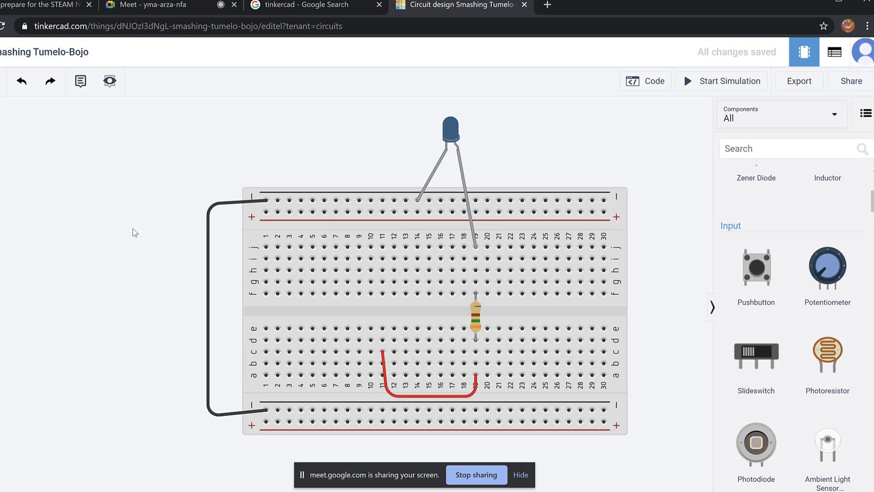
left_click_drag(202, 338, 198, 338)
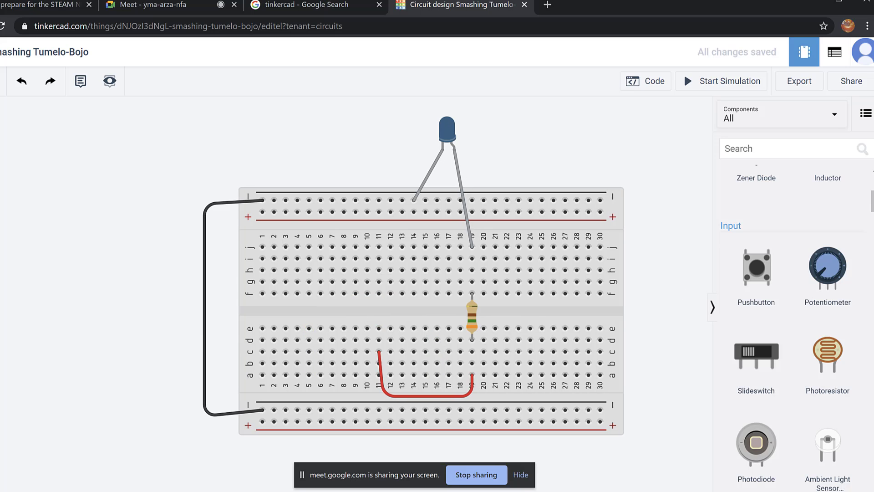
scroll(872, 222, "down", 4)
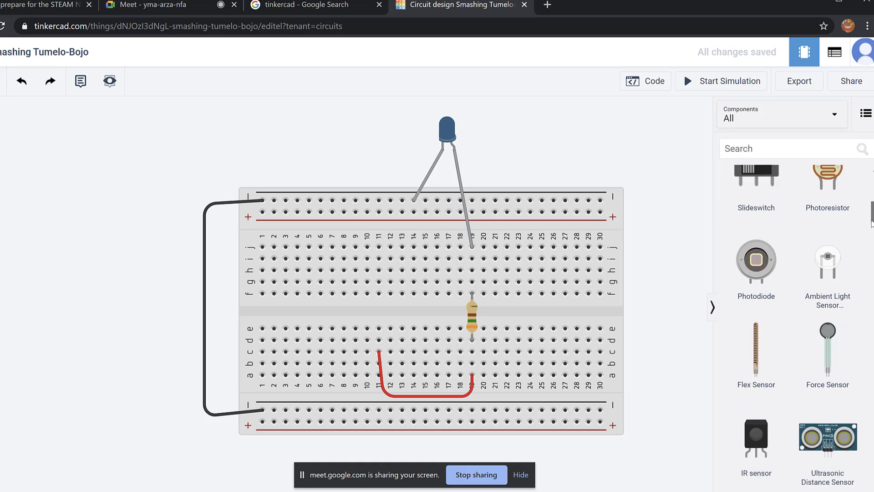
left_click_drag(872, 221, 848, 379)
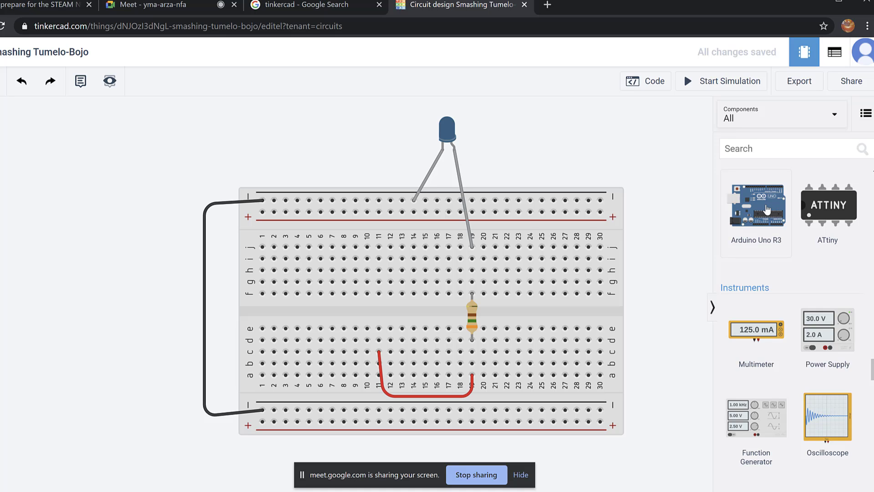
Drop an Arduino Uno R3 left of the breadboard, rotate it upright, and shift the breadboard right.
left_click_drag(226, 334, 44, 357)
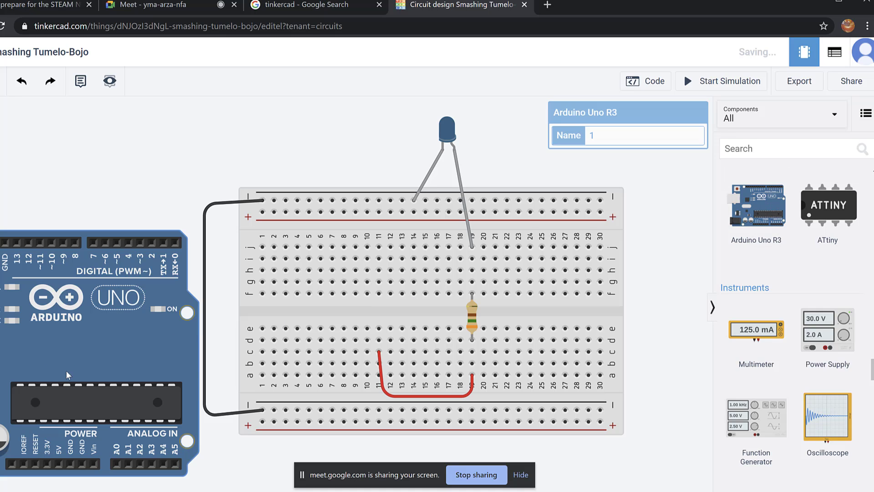
left_click_drag(115, 357, 237, 365)
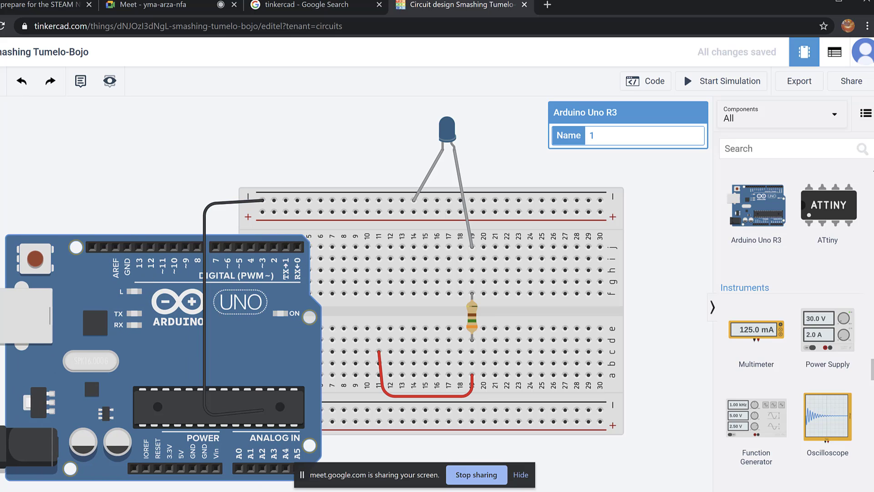
key("r")
key("r")
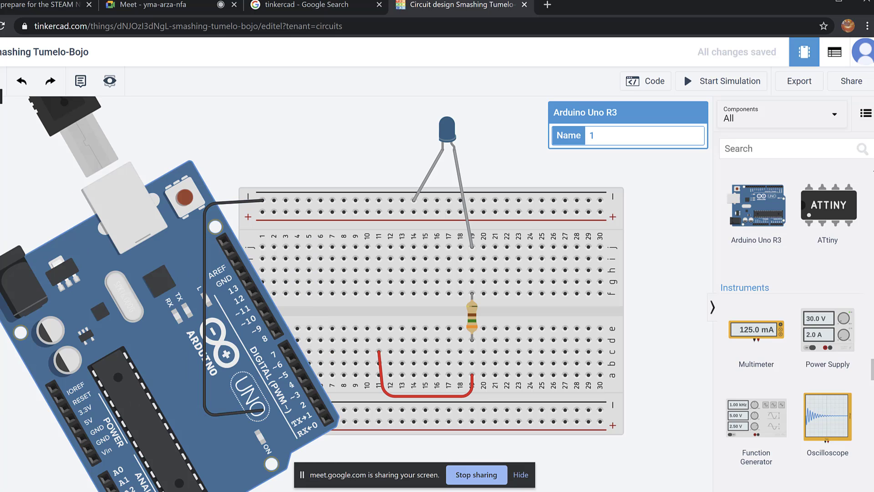
key("r")
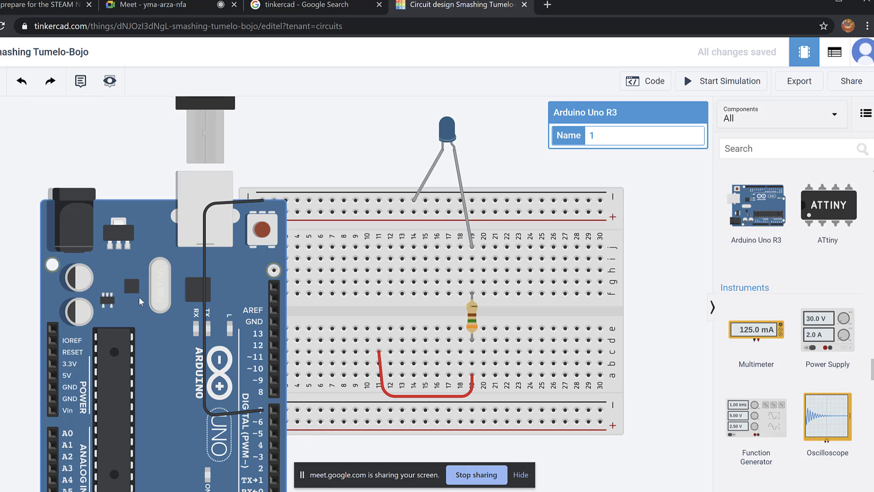
left_click_drag(155, 373, 71, 362)
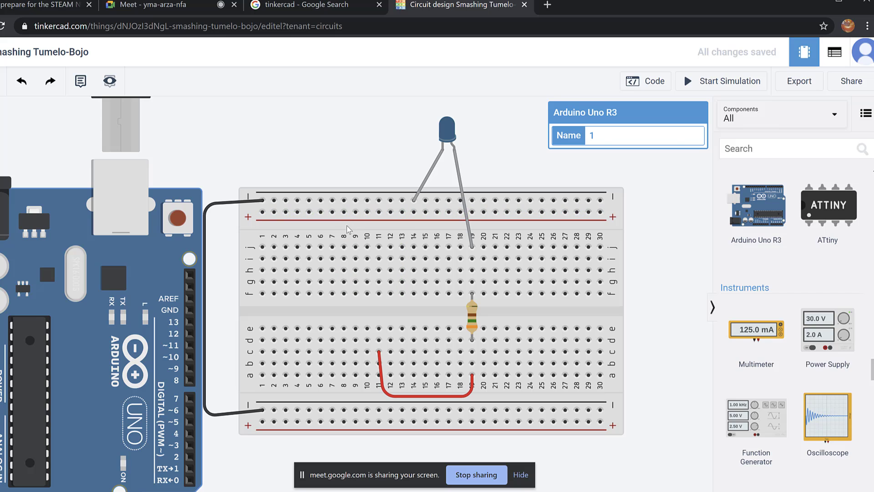
left_click_drag(375, 239, 445, 243)
Delete the black U-shaped wire and the red wire from the breadboard.
left_click(282, 207)
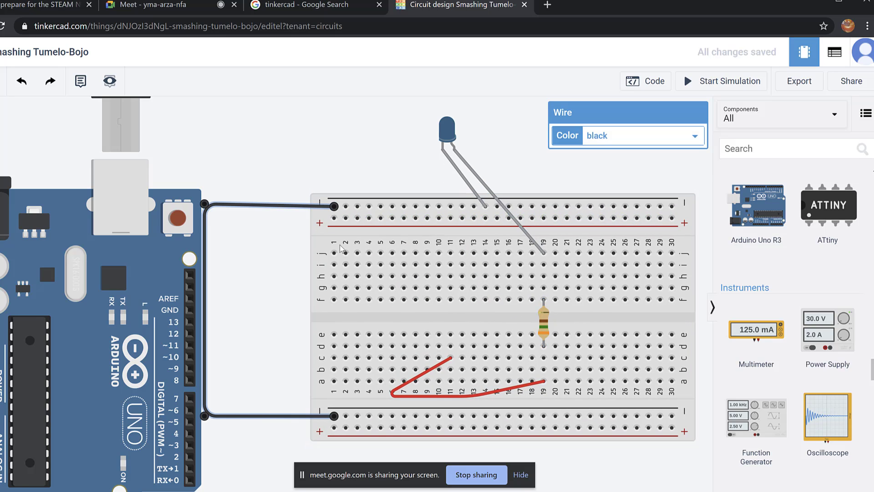
key("Delete")
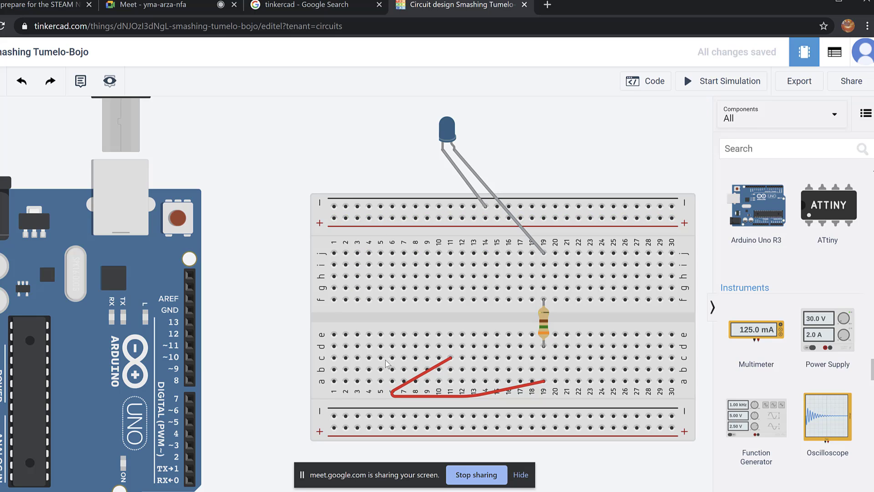
left_click(427, 376)
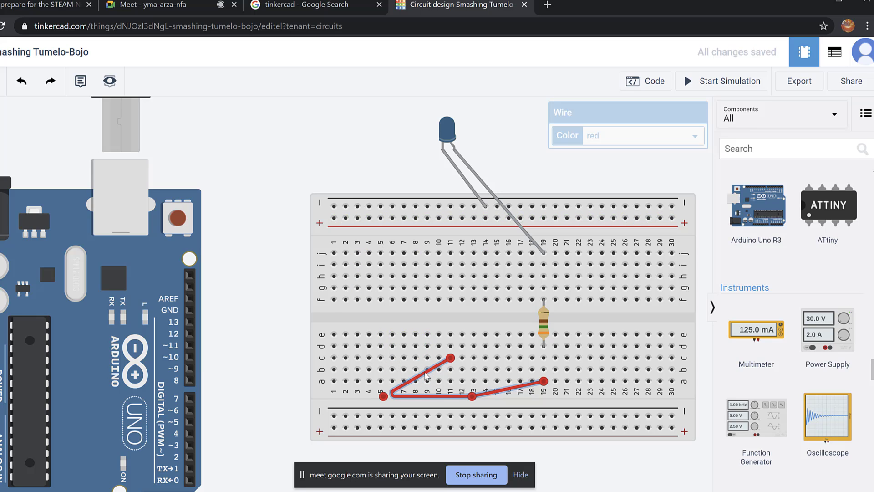
key("Delete")
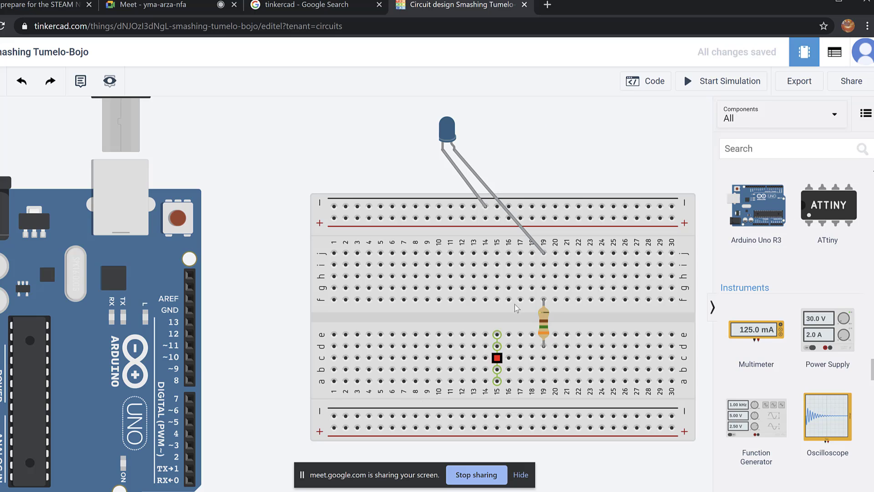
Move the blue LED right, move the Arduino down-right, and zoom out.
left_click(449, 133)
left_click_drag(490, 137, 524, 137)
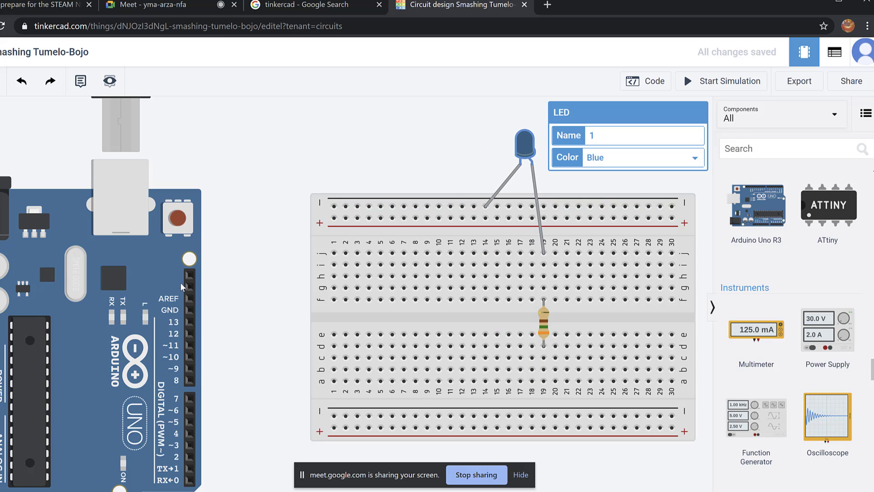
left_click_drag(163, 277, 228, 305)
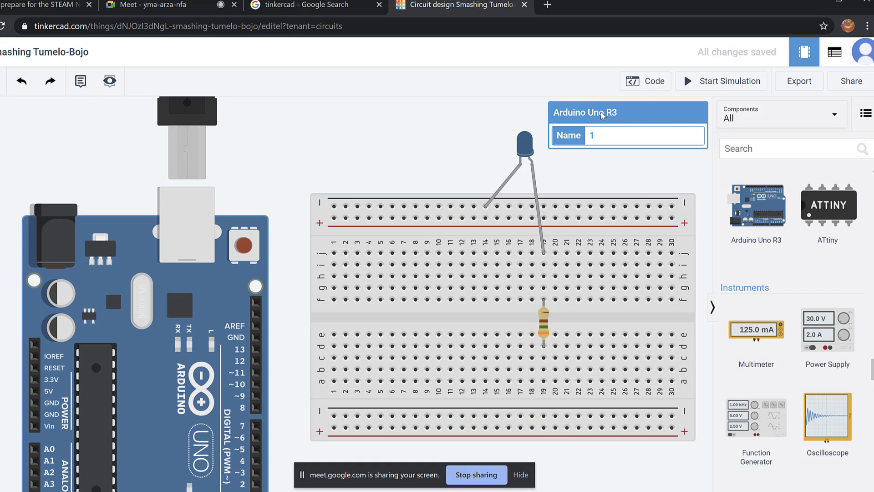
scroll(490, 133, "down", 1)
scroll(466, 143, "down", 1)
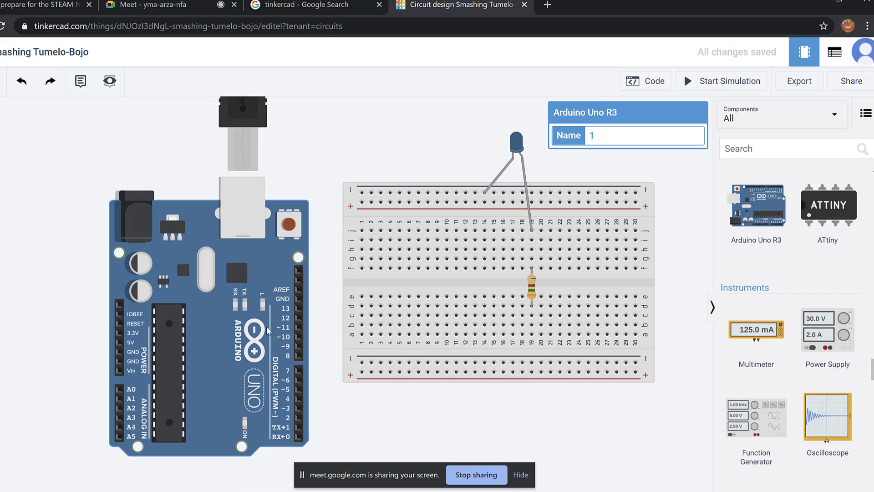
left_click_drag(393, 417, 367, 431)
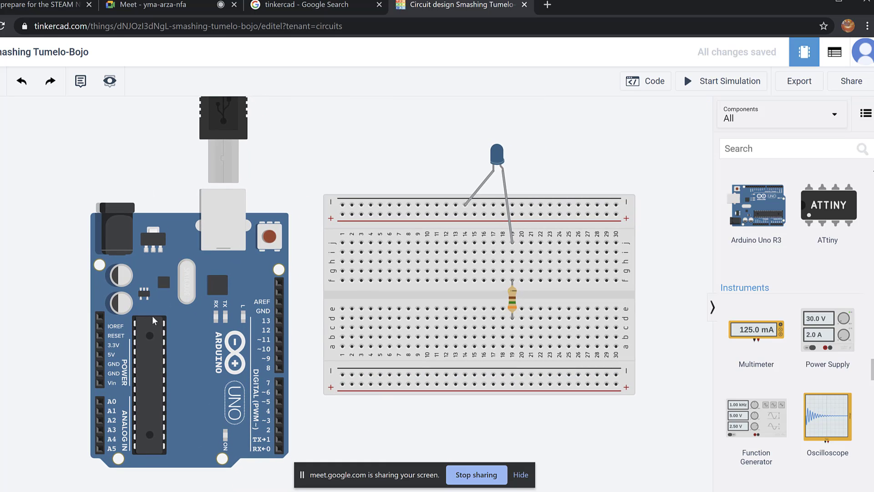
scroll(108, 458, "up", 1)
scroll(107, 456, "up", 3)
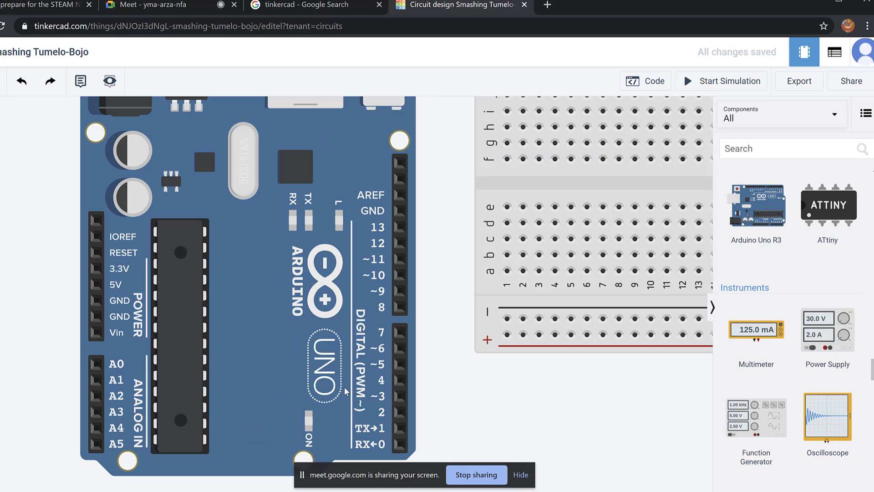
scroll(443, 380, "down", 1)
scroll(442, 381, "down", 1)
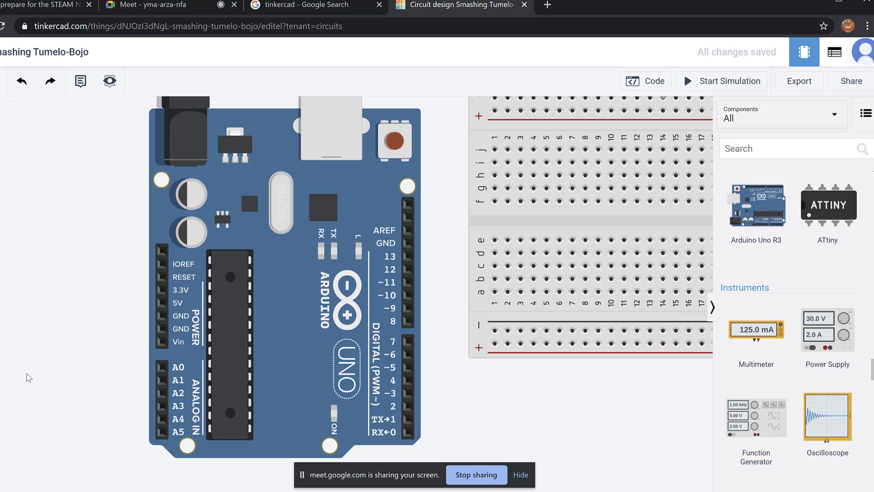
left_click_drag(26, 373, 9, 387)
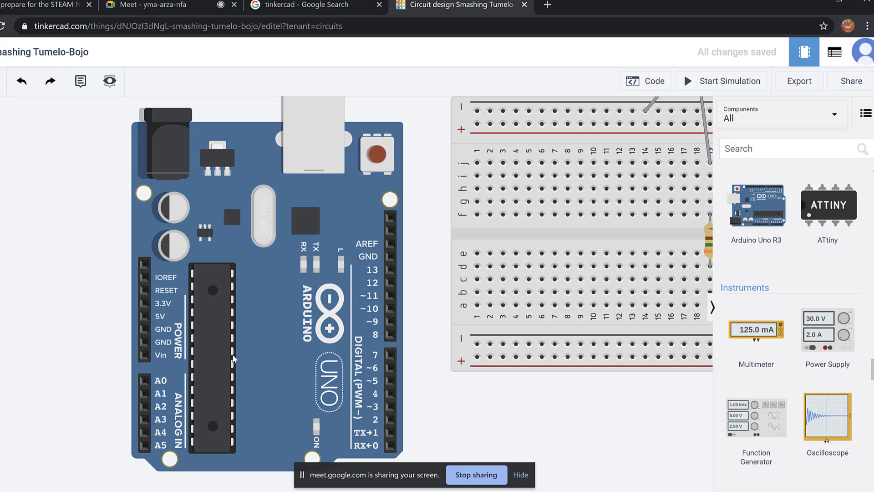
left_click(226, 345)
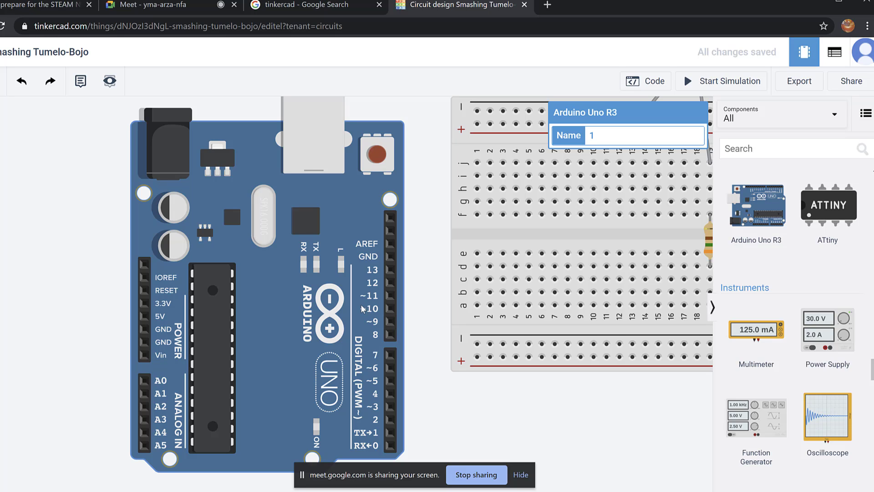
scroll(362, 309, "up", 4)
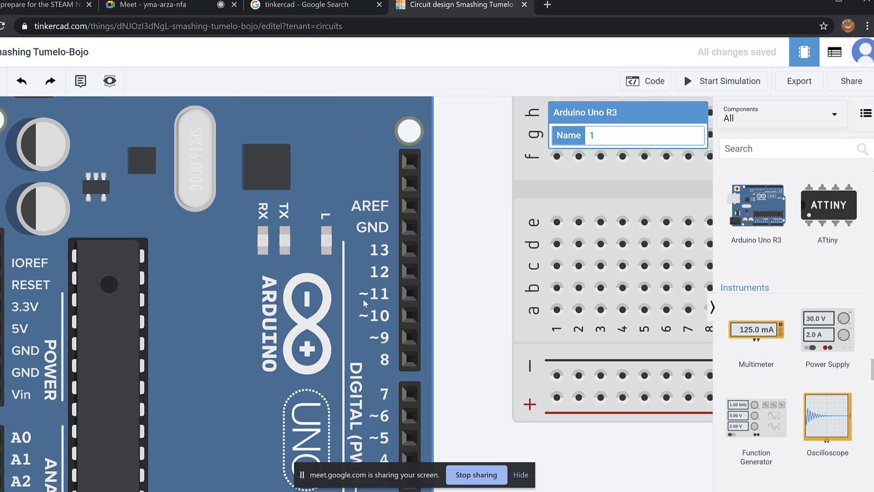
scroll(367, 309, "down", 3)
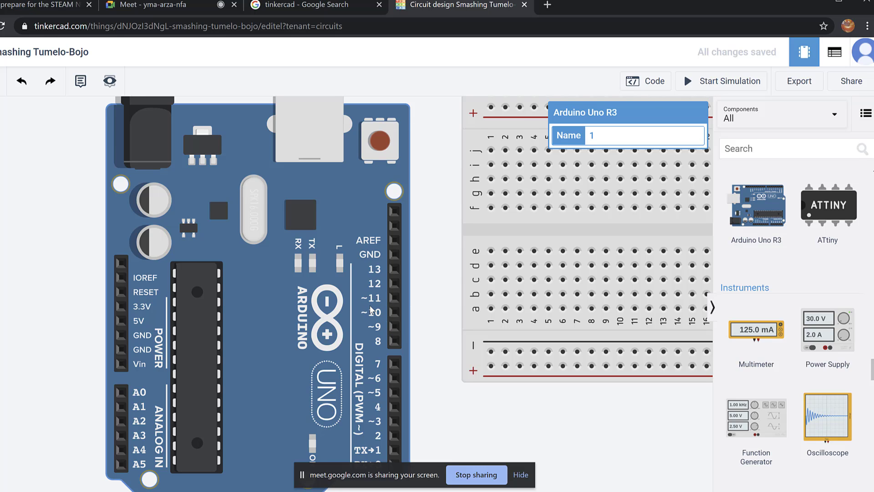
scroll(371, 311, "down", 1)
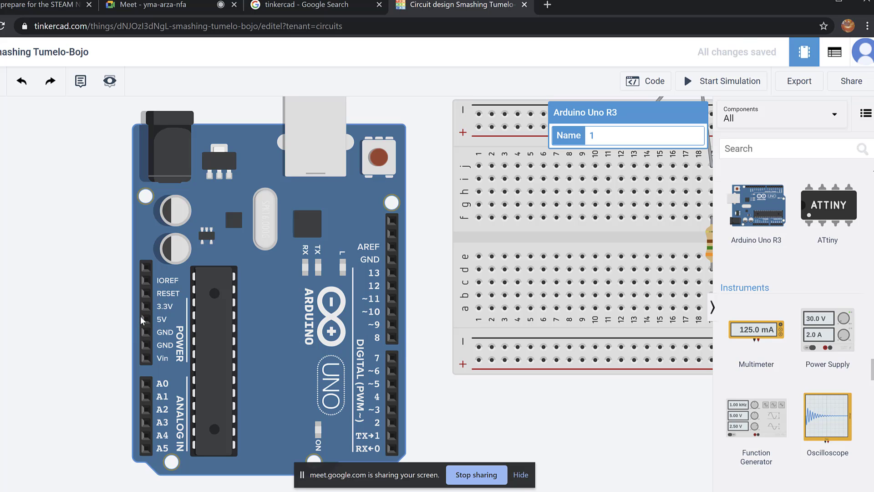
left_click_drag(424, 207, 430, 333)
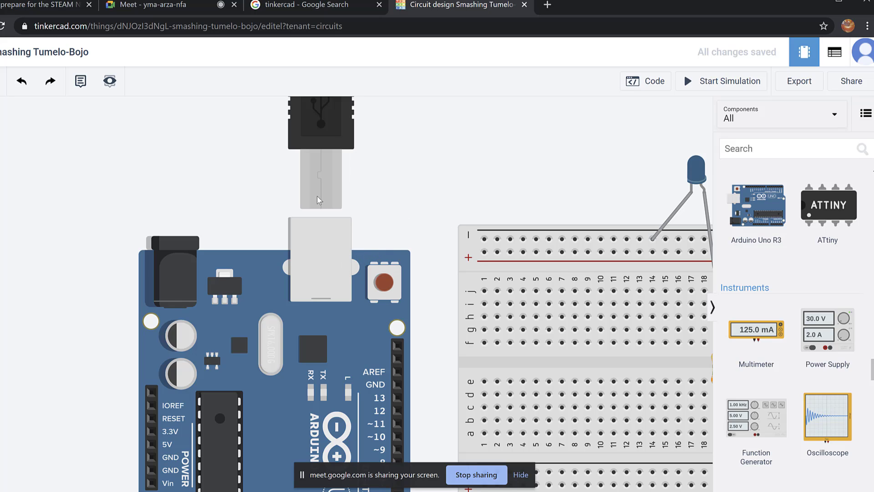
scroll(314, 325, "down", 2)
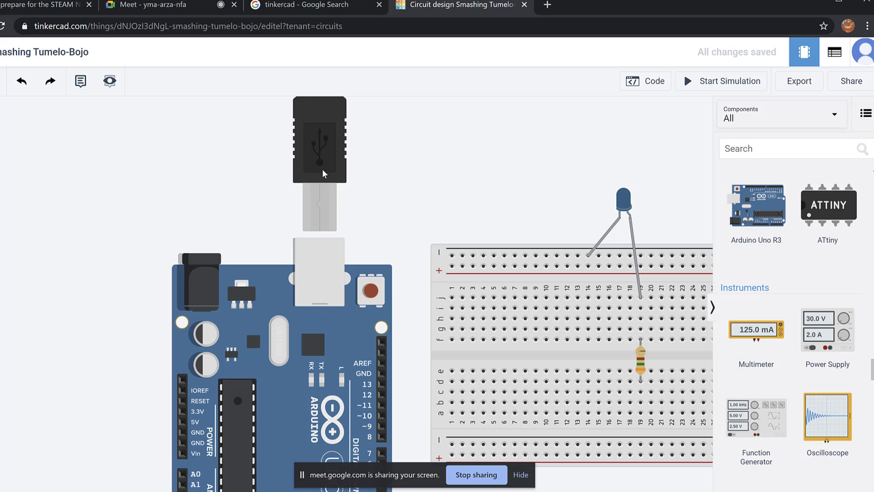
scroll(364, 145, "up", 1)
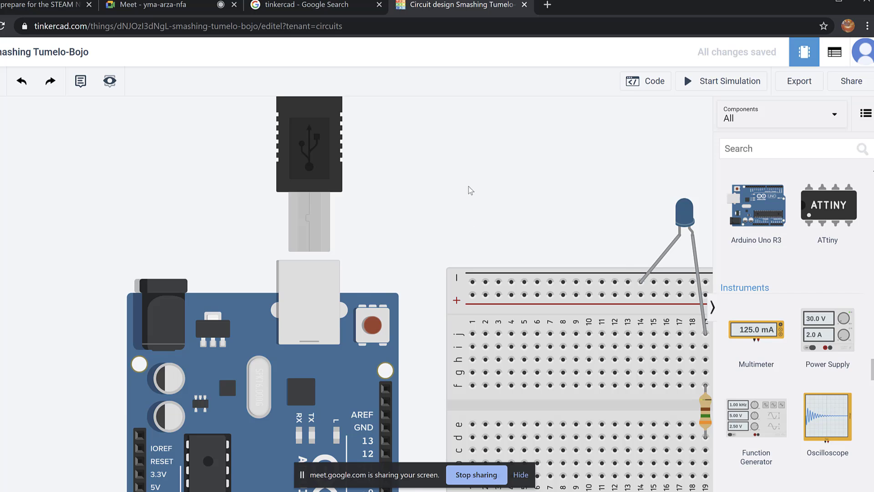
scroll(469, 186, "down", 2)
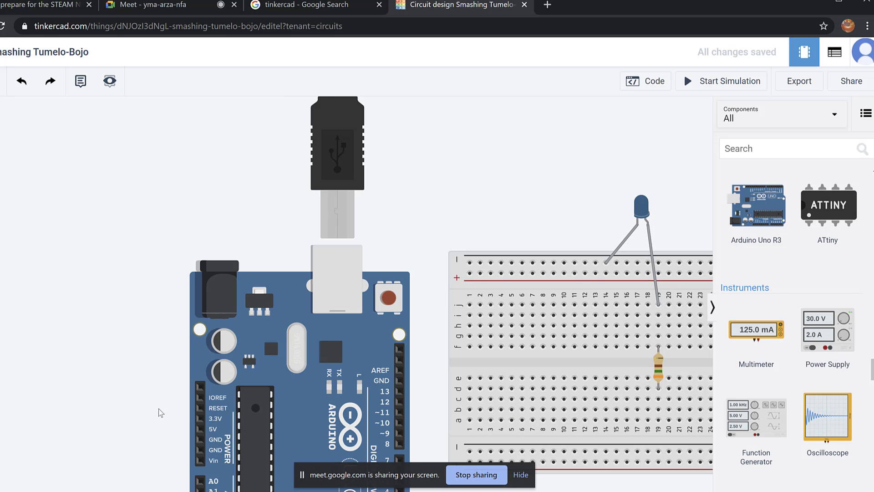
left_click_drag(161, 413, 64, 336)
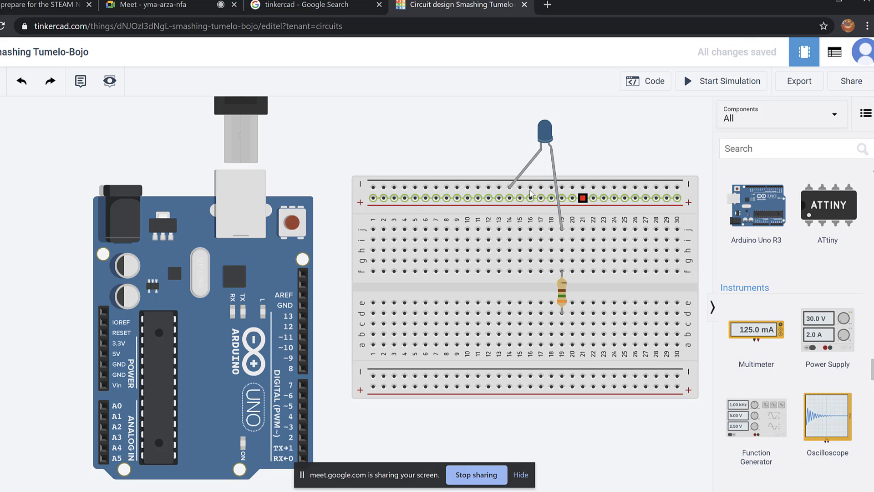
Route a wire from Arduino pin 13 beneath the breadboard up to the resistor's column.
left_click(303, 317)
left_click(367, 437)
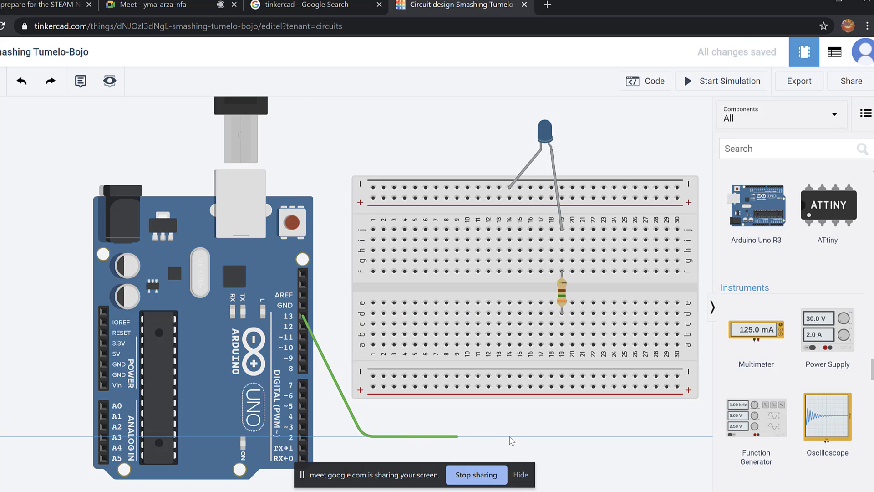
left_click(563, 445)
left_click(573, 374)
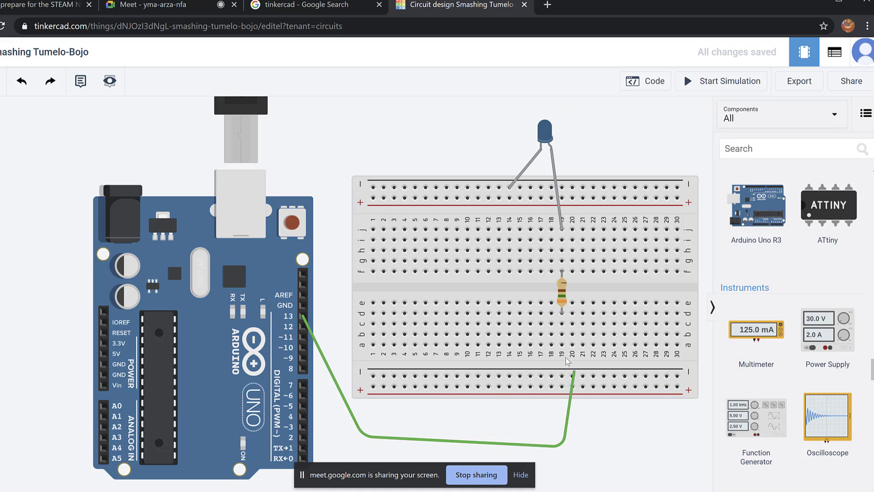
left_click(562, 344)
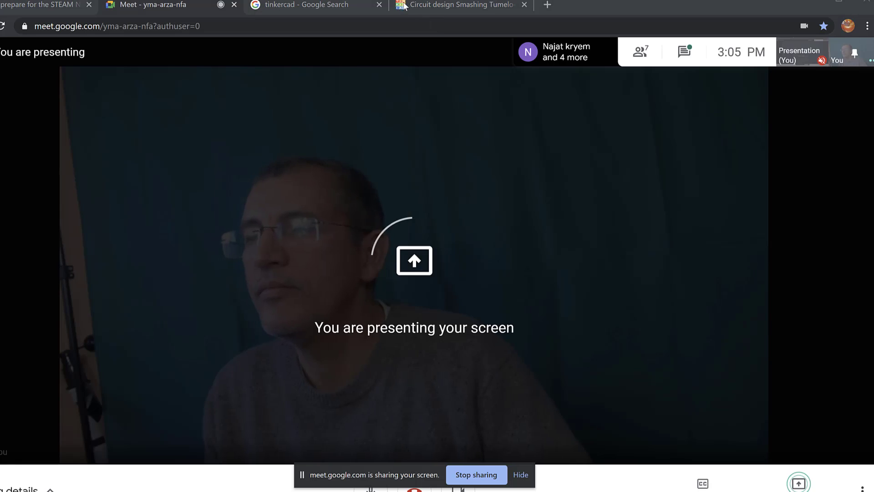
Switch back to the Tinkercad tab showing the circuit design.
left_click(428, 6)
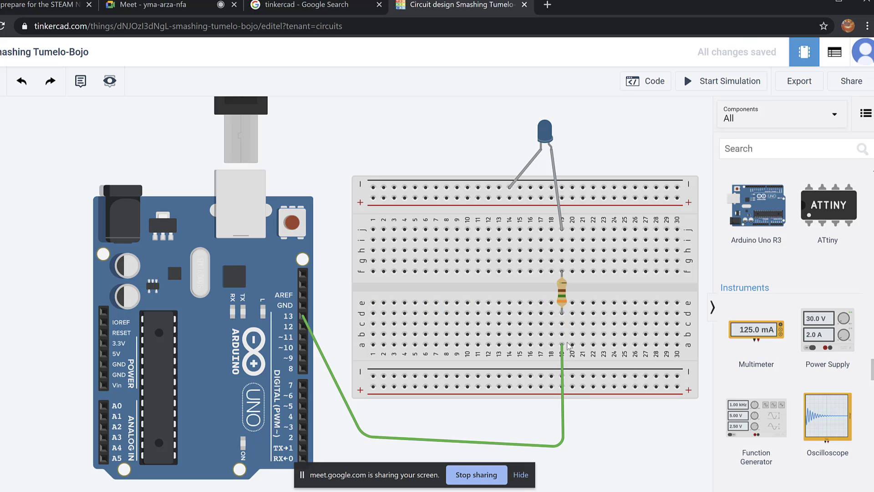
Wire Arduino GND to the breadboard's top negative rail and open the Code editor.
left_click(303, 306)
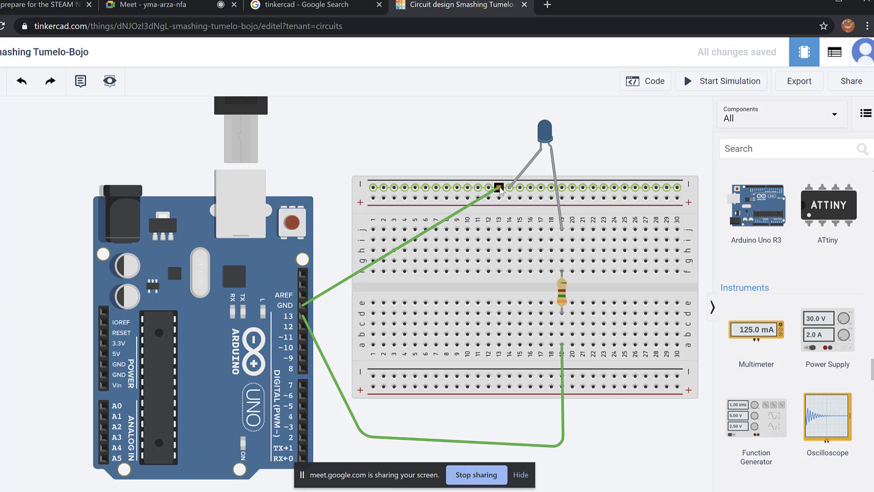
left_click(499, 188)
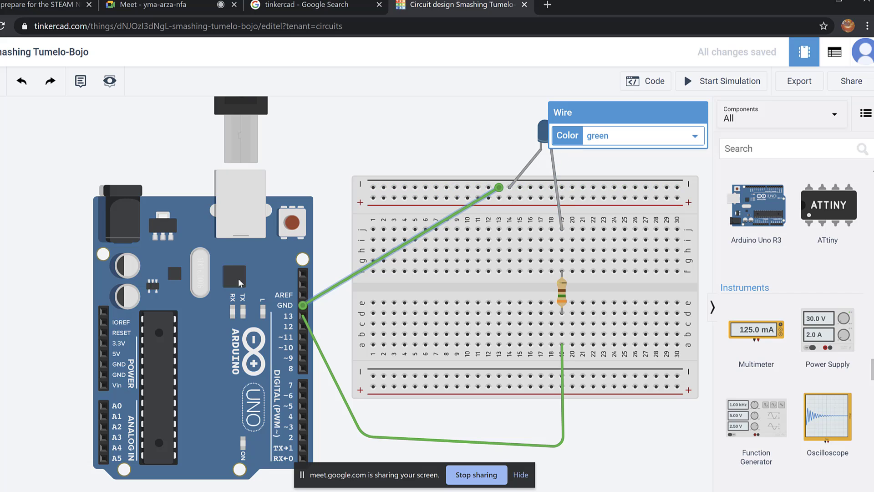
left_click_drag(69, 347, 15, 342)
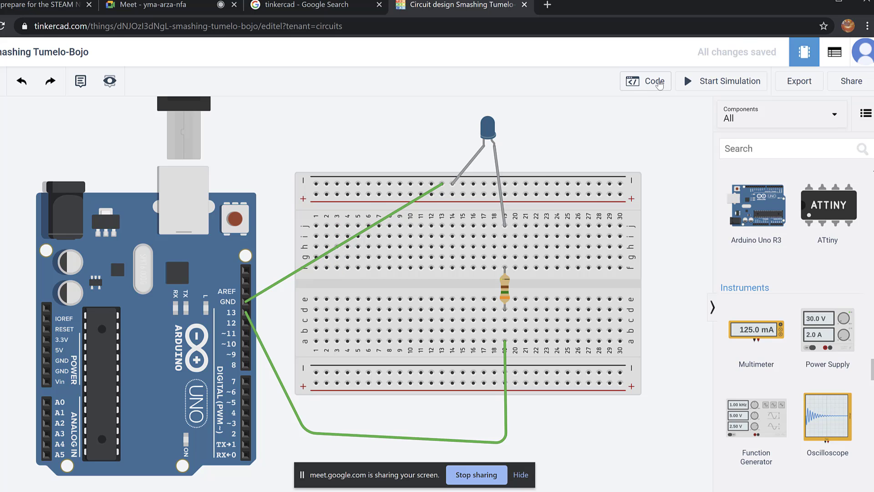
left_click(659, 83)
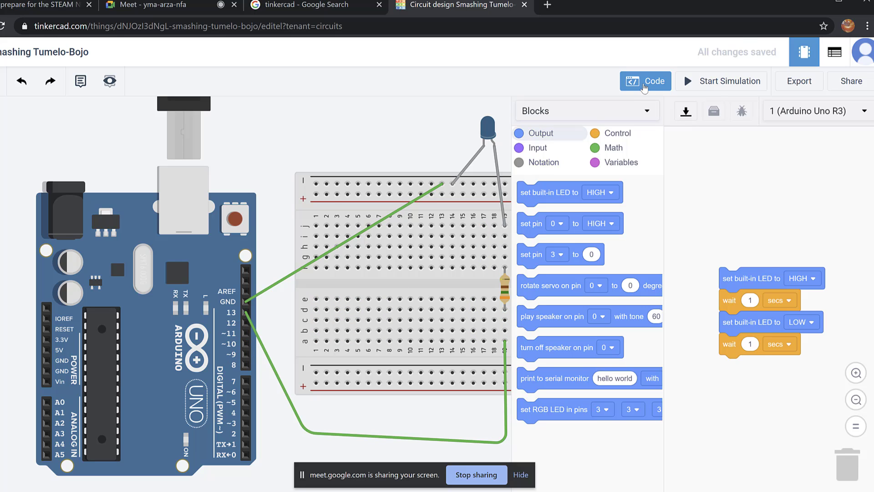
Reopen the Code editor and list the Blocks, Blocks + Text and Text modes.
left_click(655, 83)
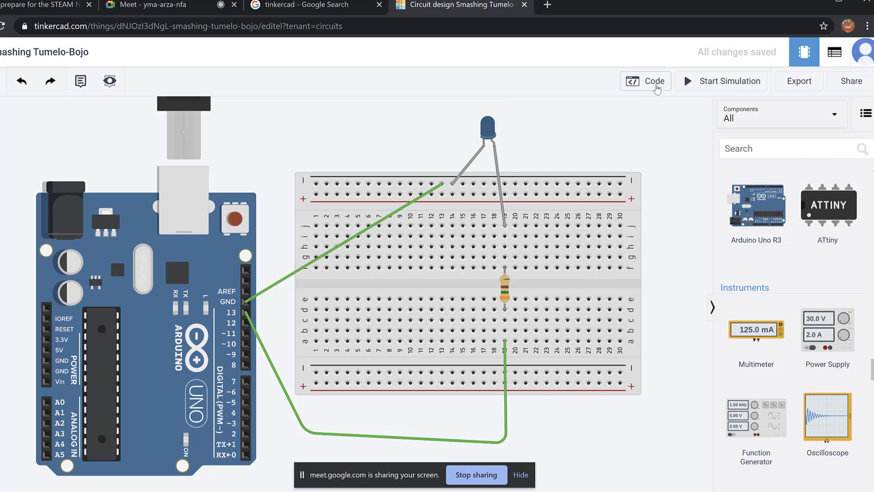
left_click(655, 83)
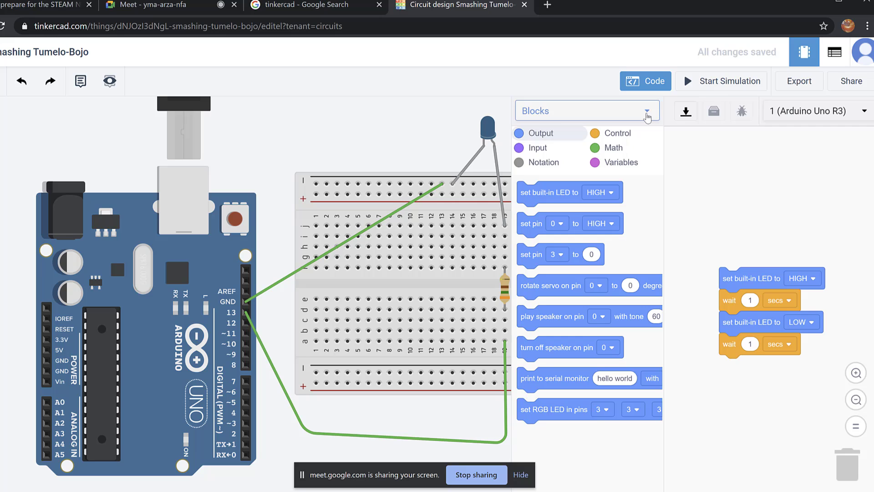
left_click(647, 114)
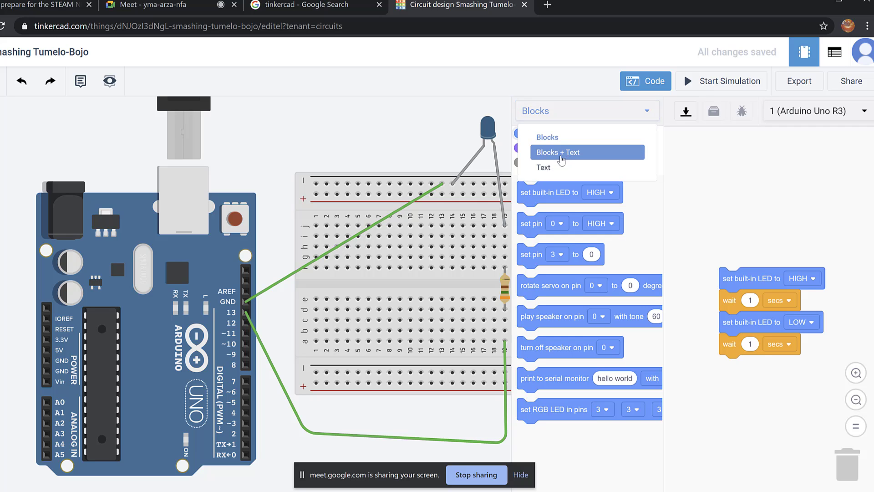
left_click(556, 154)
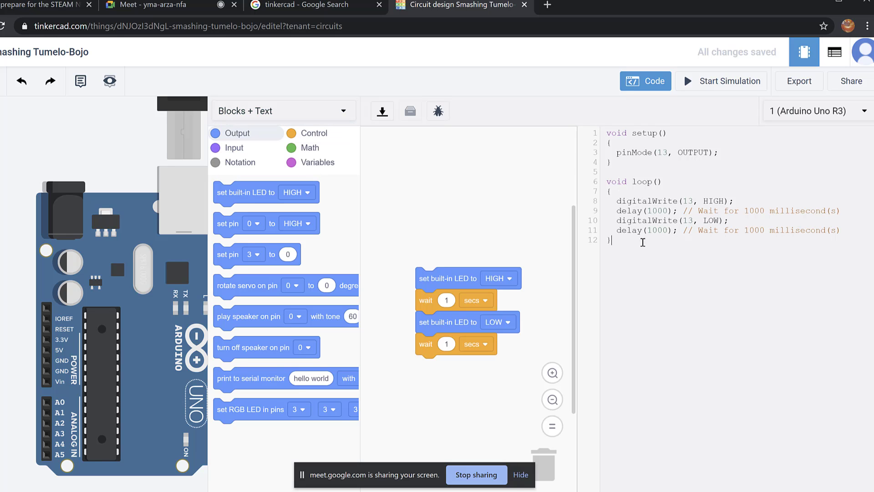
left_click_drag(643, 242, 602, 132)
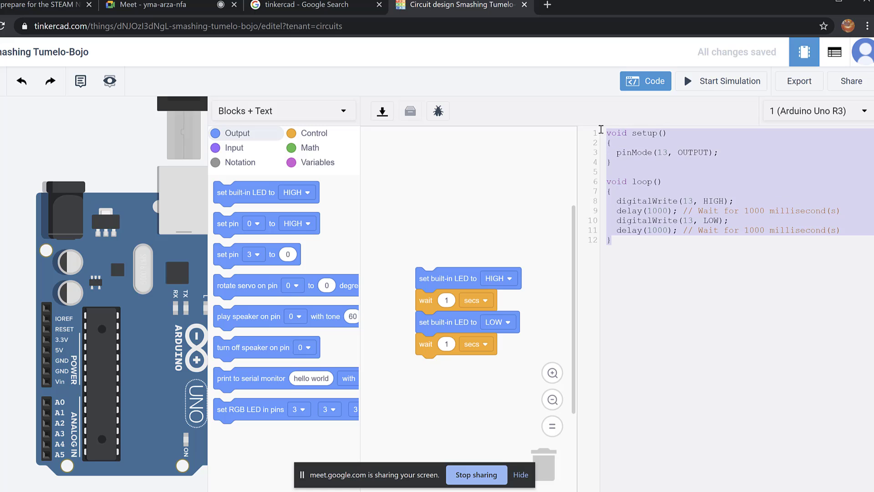
left_click(707, 259)
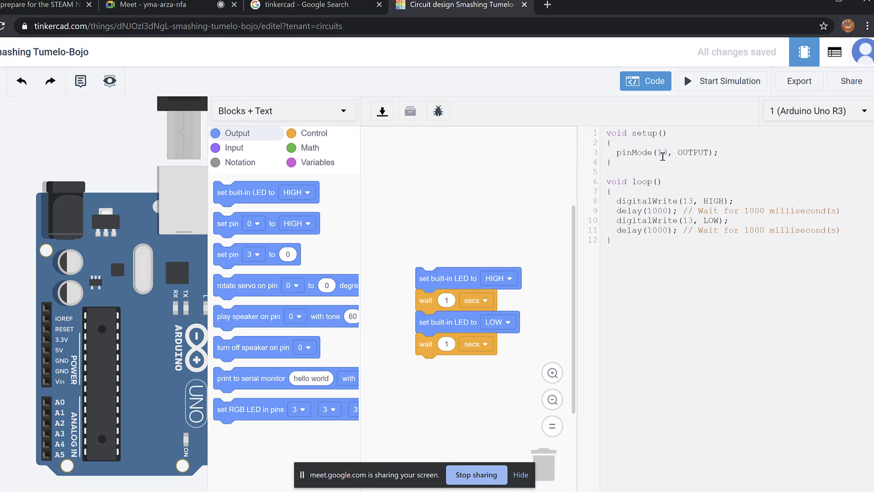
left_click_drag(659, 152, 692, 151)
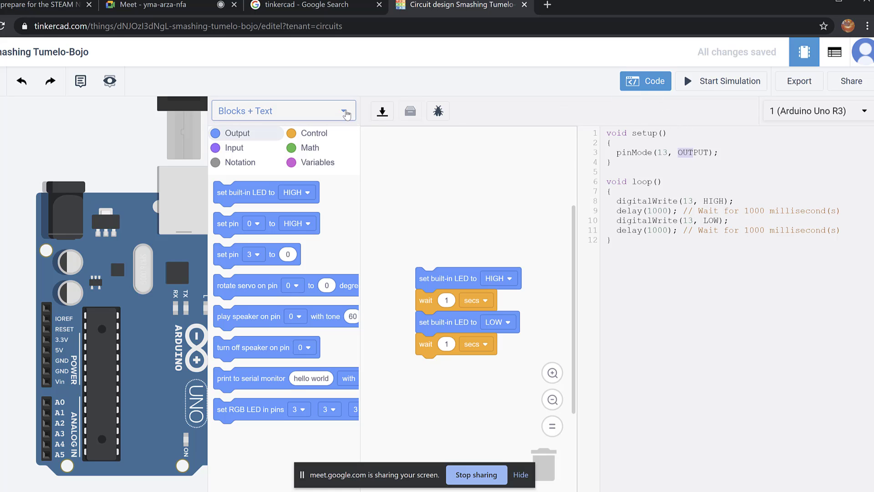
left_click(346, 113)
left_click(278, 136)
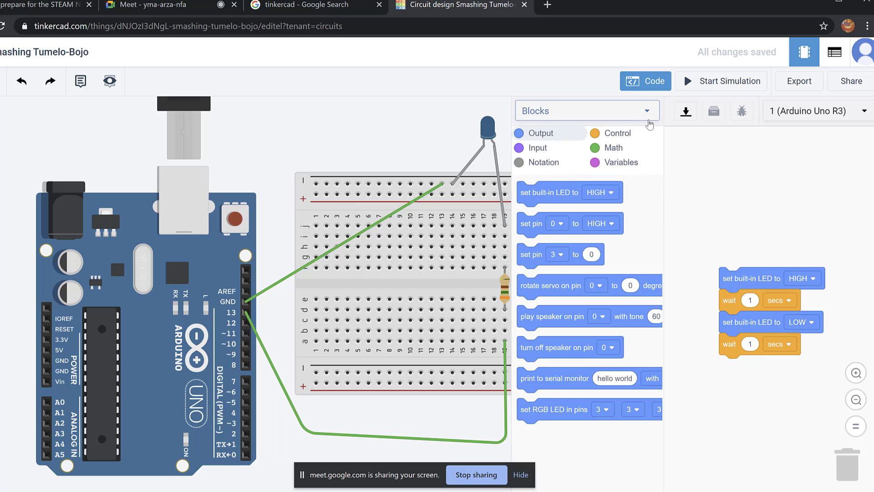
left_click(648, 82)
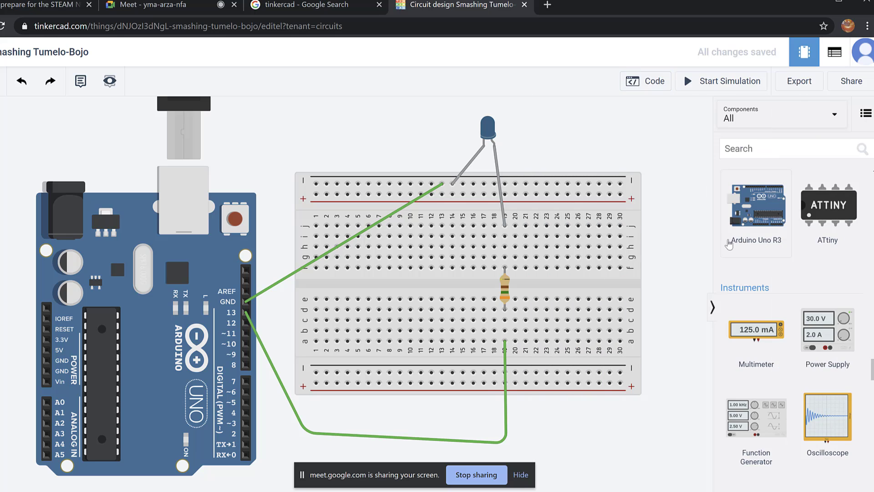
left_click(714, 308)
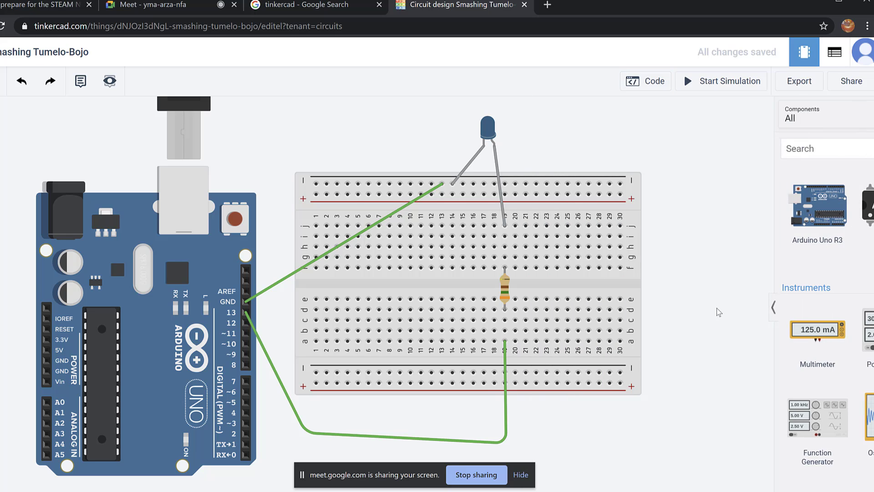
left_click_drag(43, 156, 129, 181)
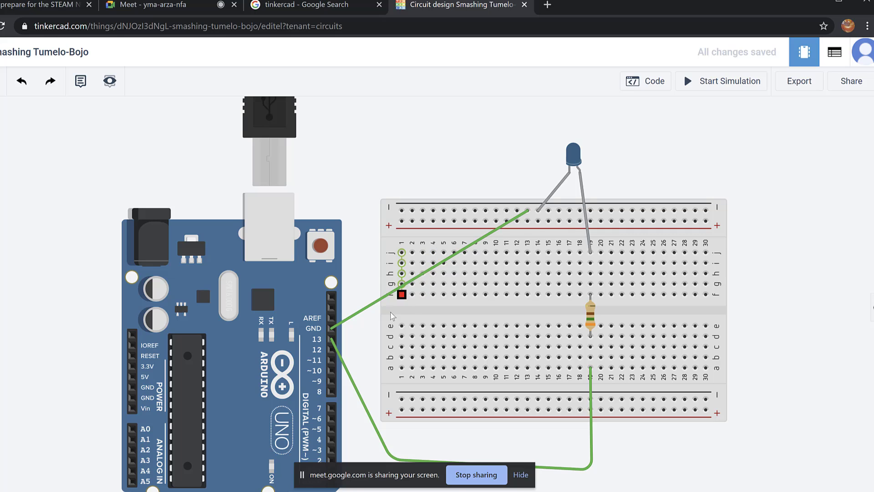
scroll(328, 342, "down", 1)
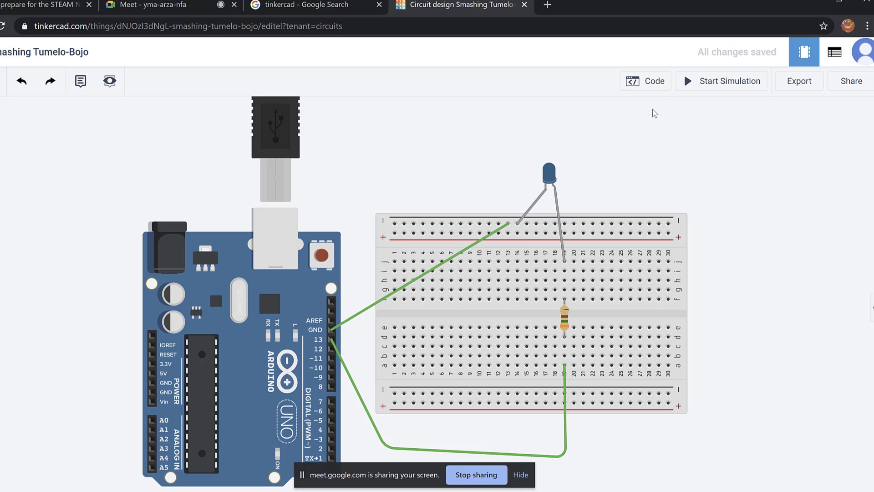
left_click(655, 83)
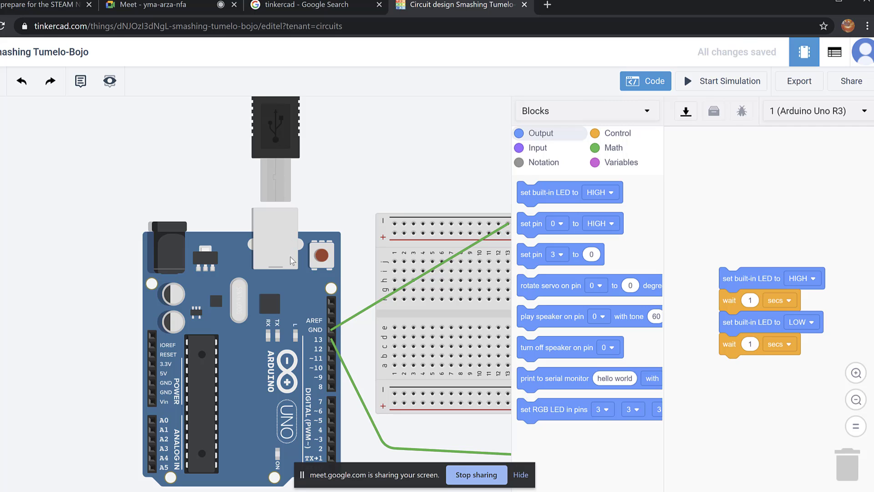
Start the simulation and close the code editor to watch the LED blink.
left_click(331, 340)
left_click(722, 81)
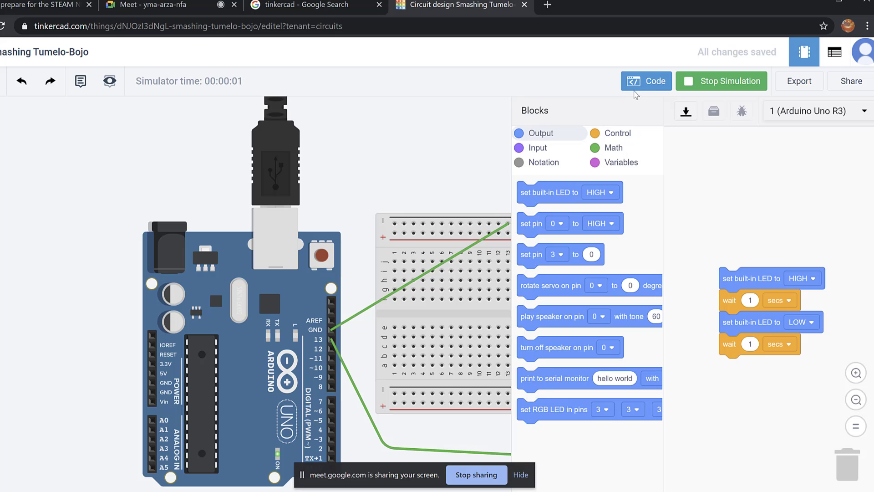
left_click(646, 83)
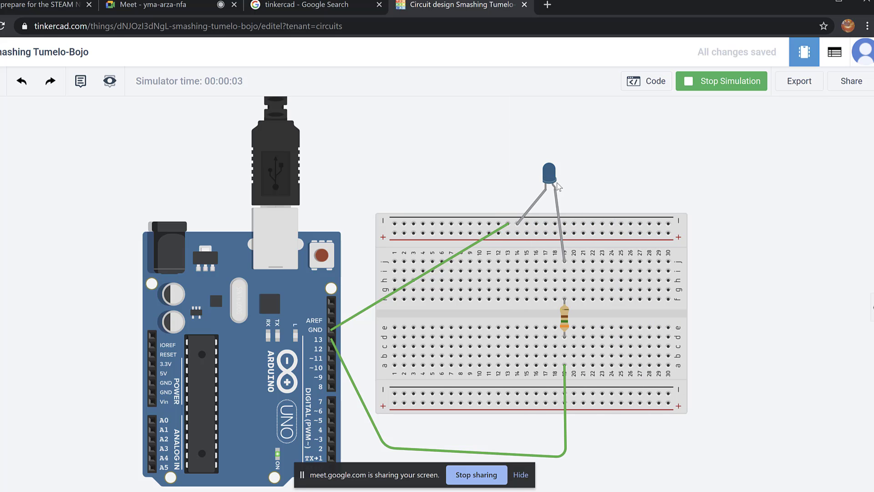